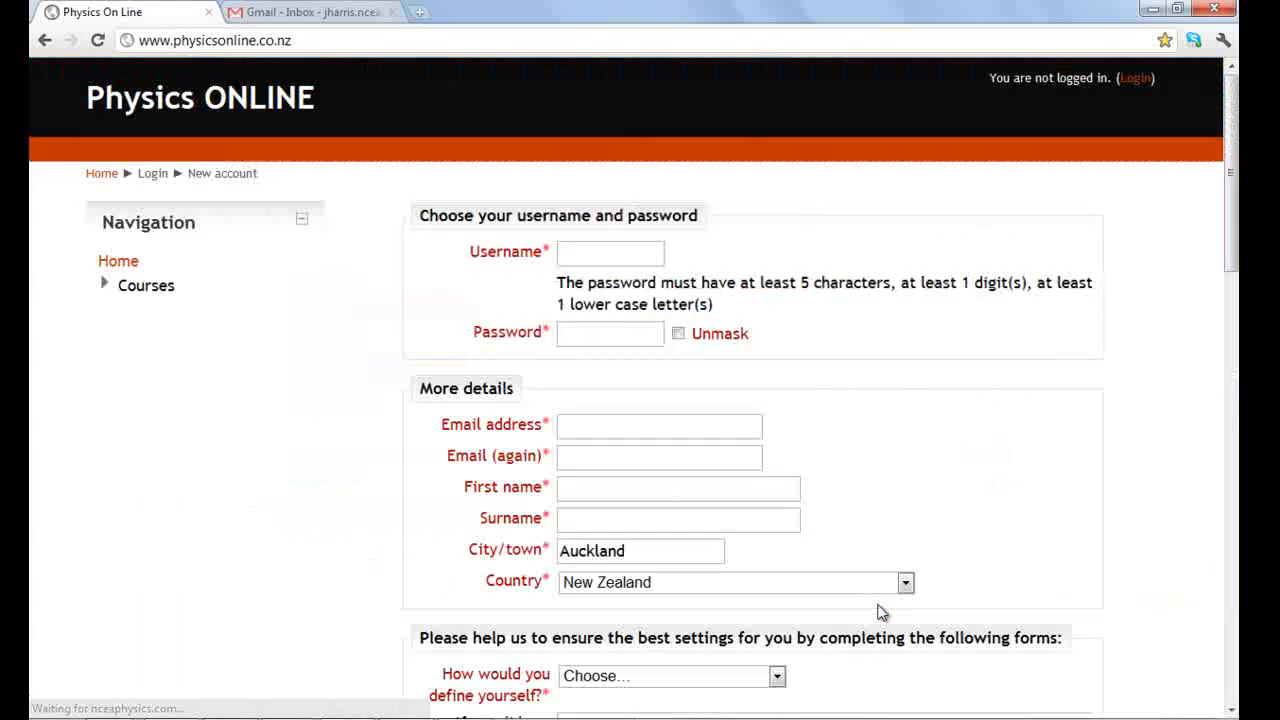
Enter the account username, the password and the e-mail address in both e-mail fields
click(593, 250)
text(MrHarris)
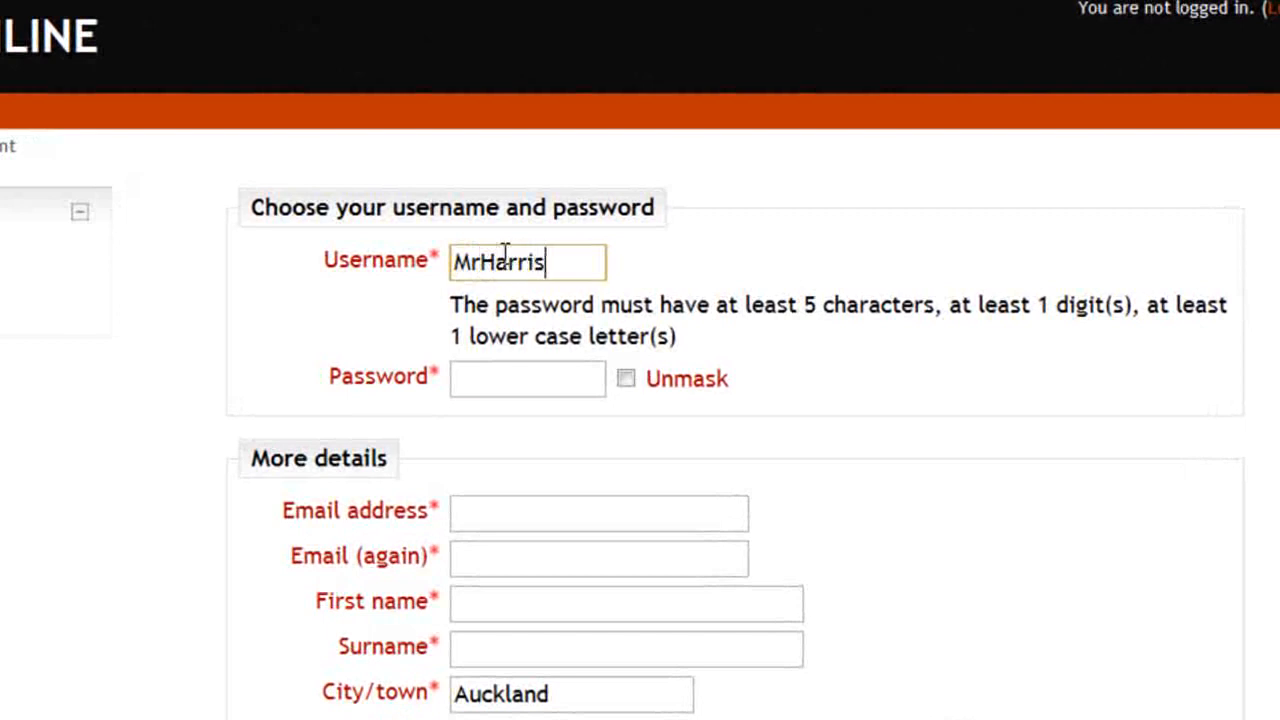
key(Tab)
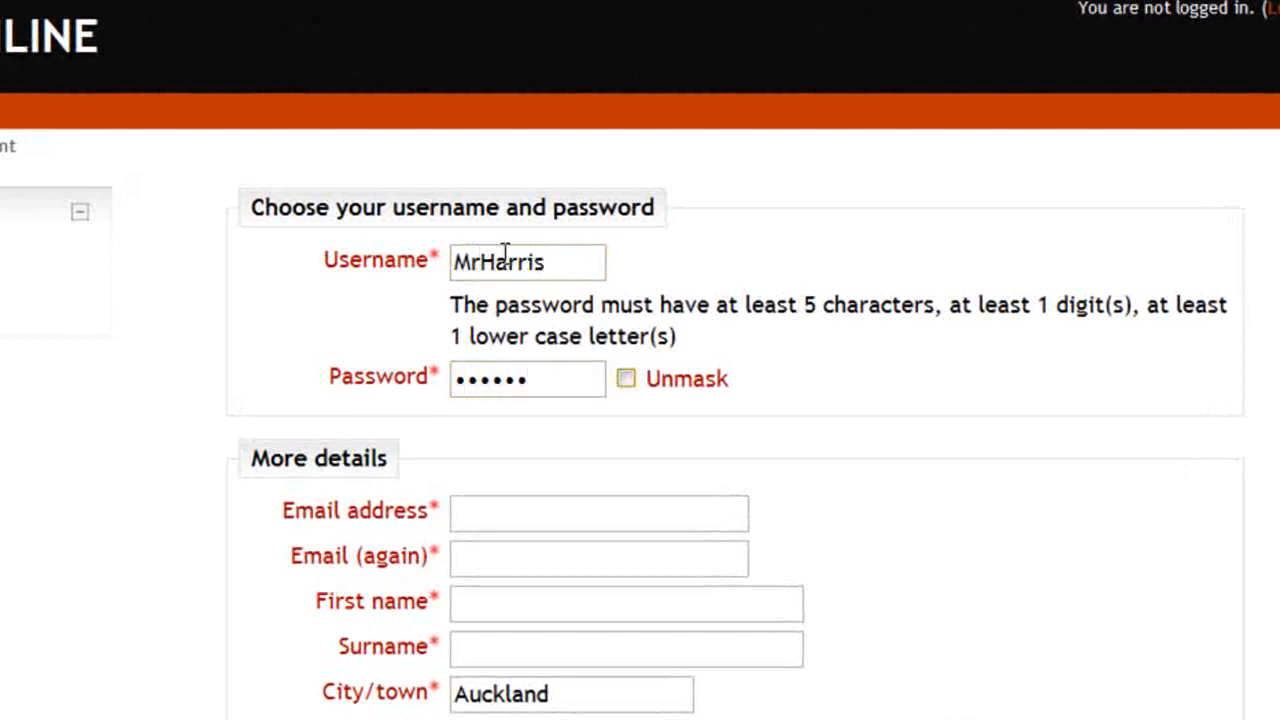
click(525, 515)
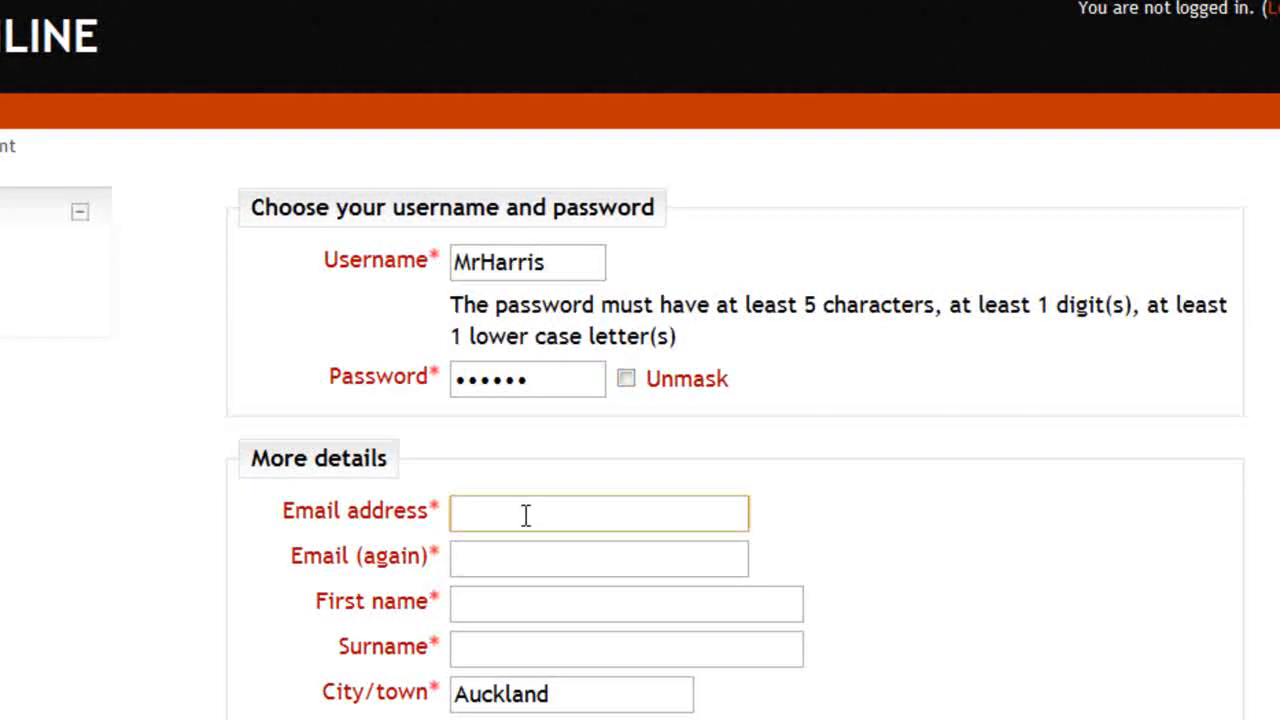
key(Tab)
key(Tab)
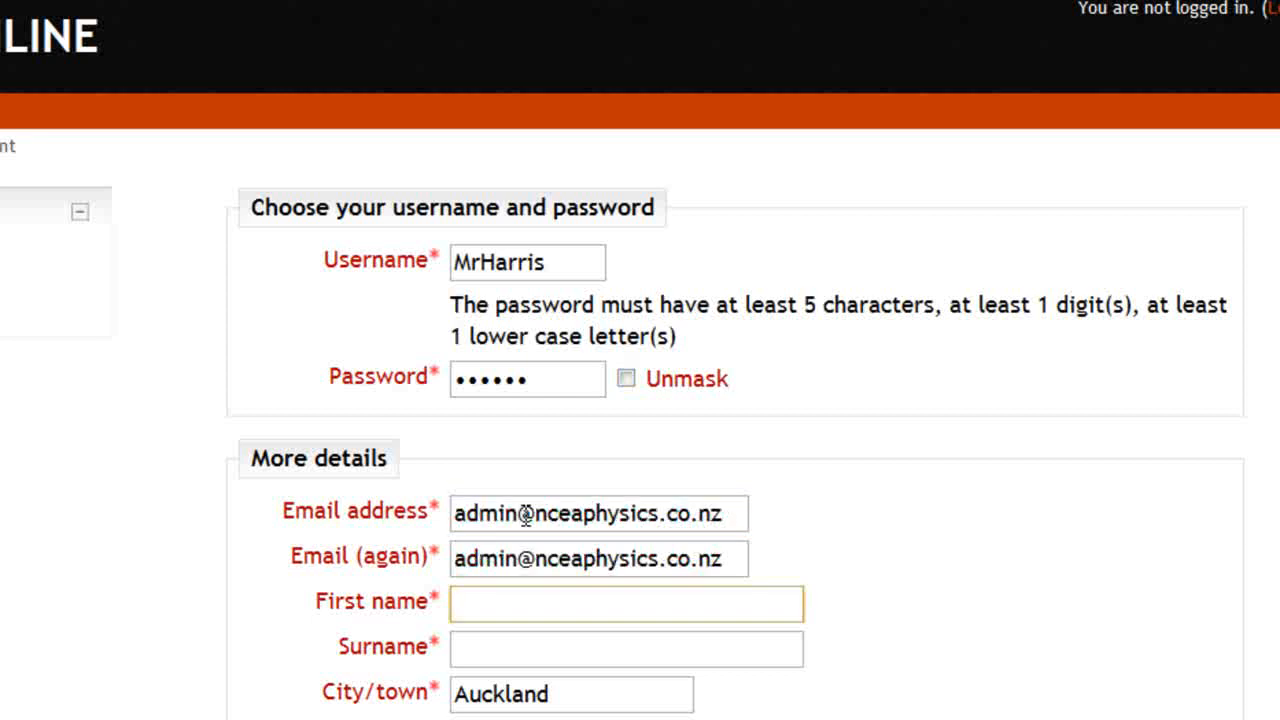
text(Mr)
key(Tab)
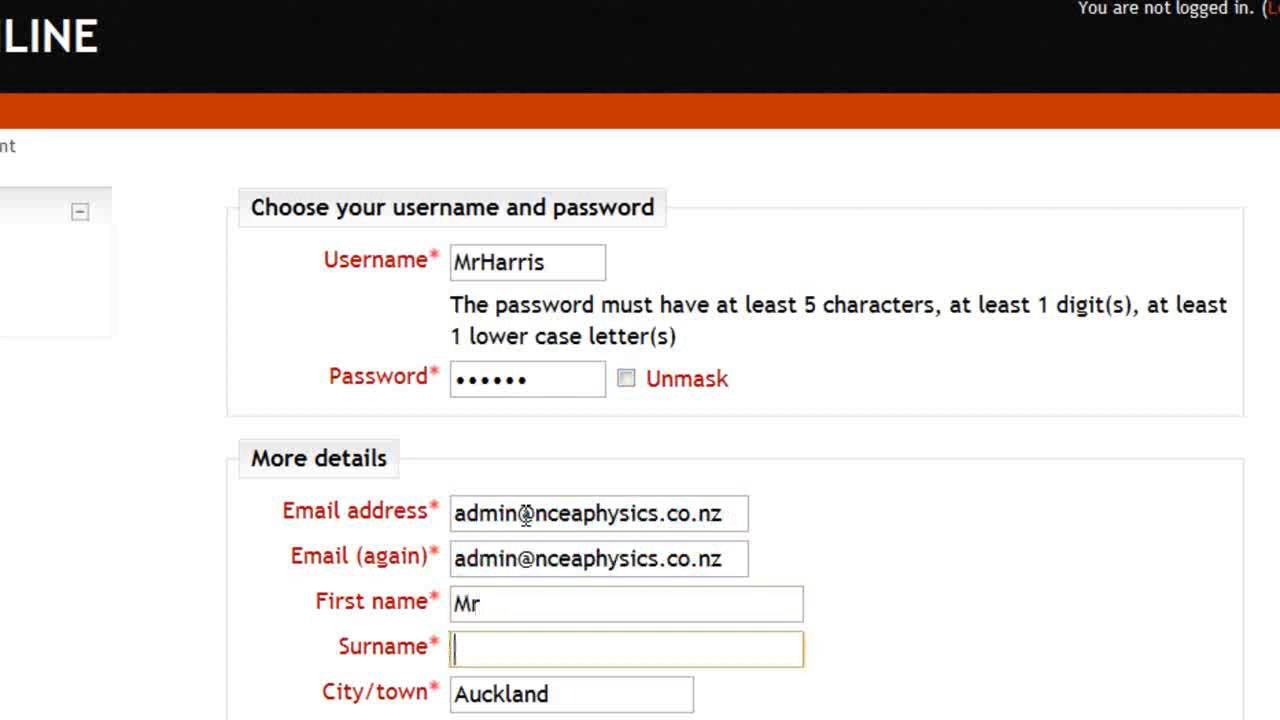
Fill in the first name and surname fields on the new-account form
scroll(525, 515, down, 1)
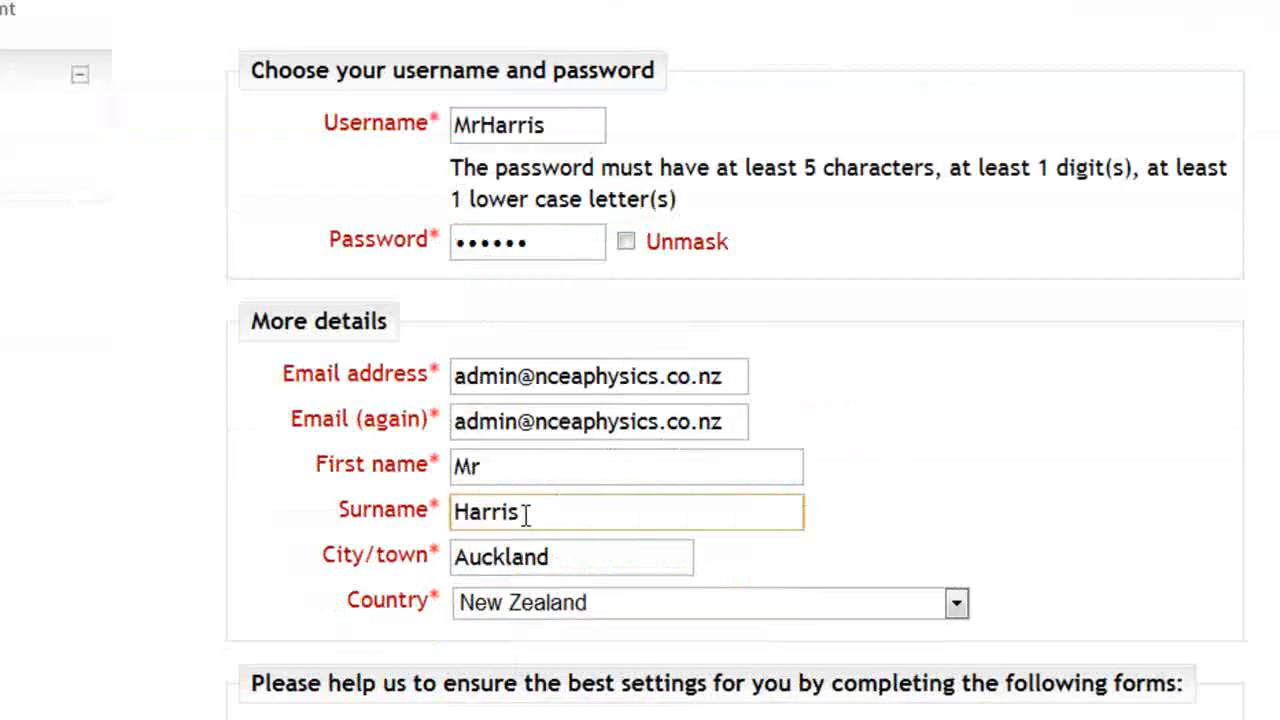
scroll(808, 408, up, 1)
drag(480, 522, 634, 521)
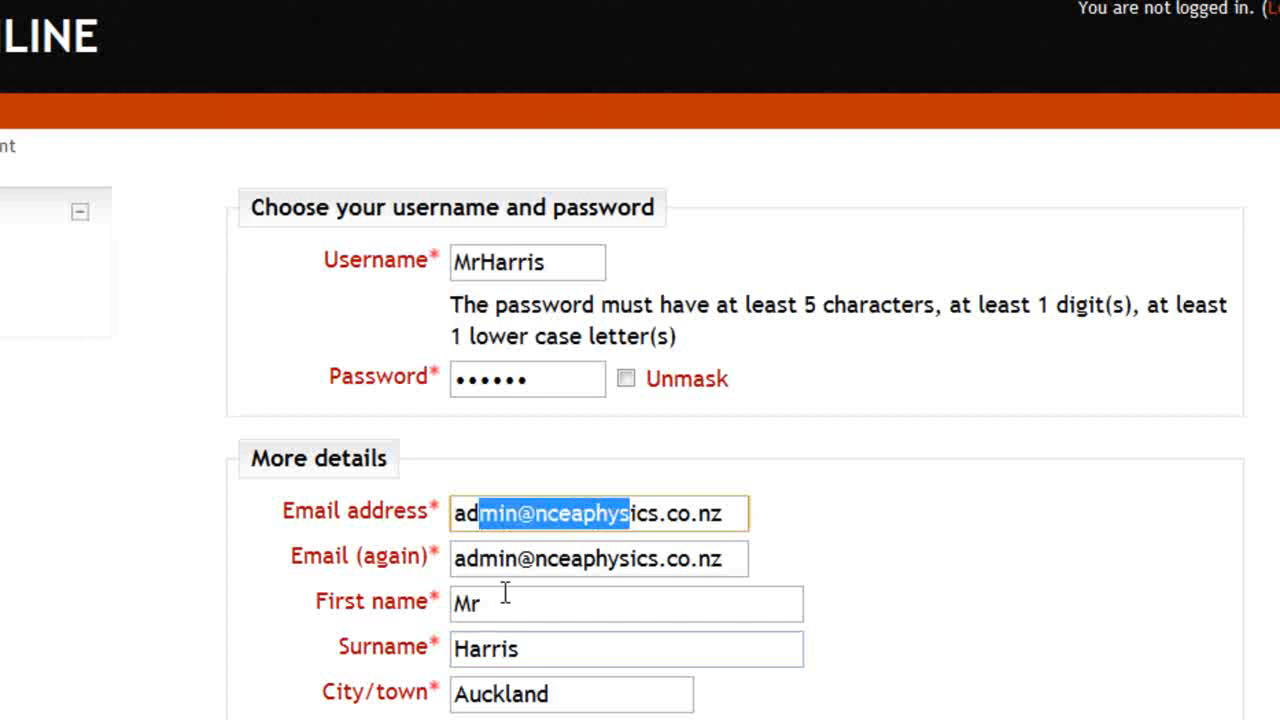
click(507, 604)
click(540, 583)
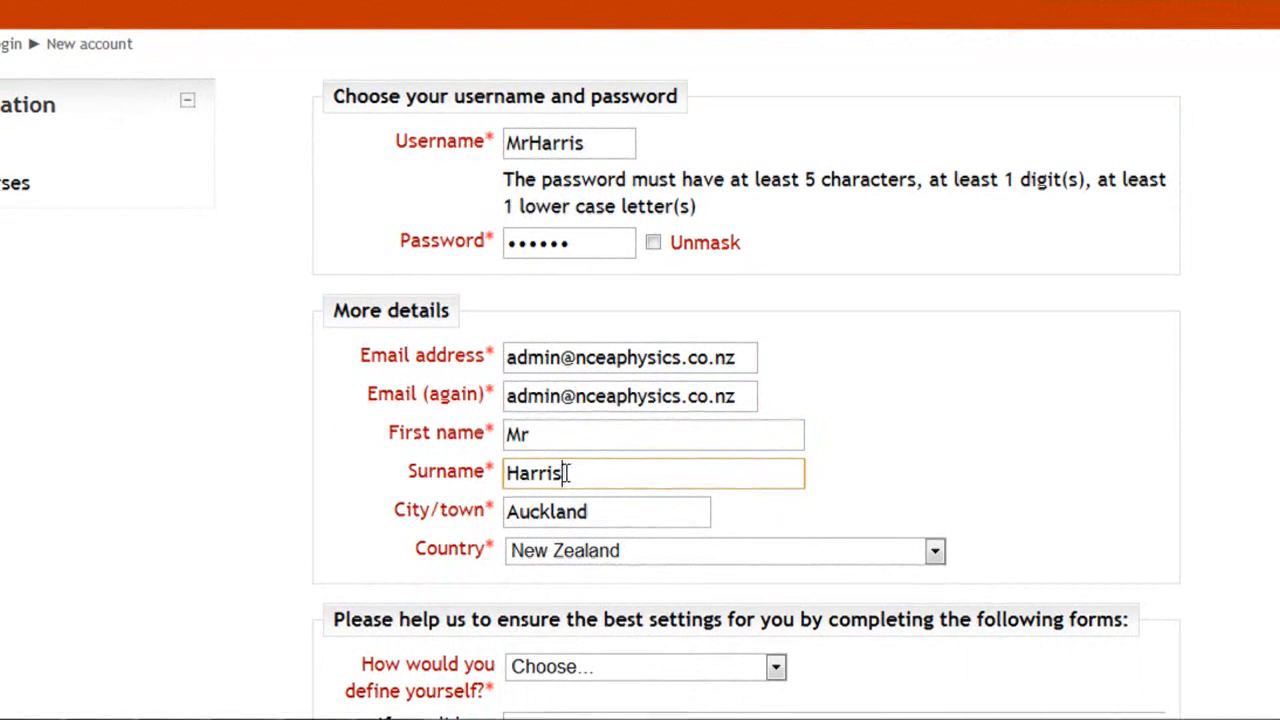
scroll(567, 478, down, 2)
click(775, 432)
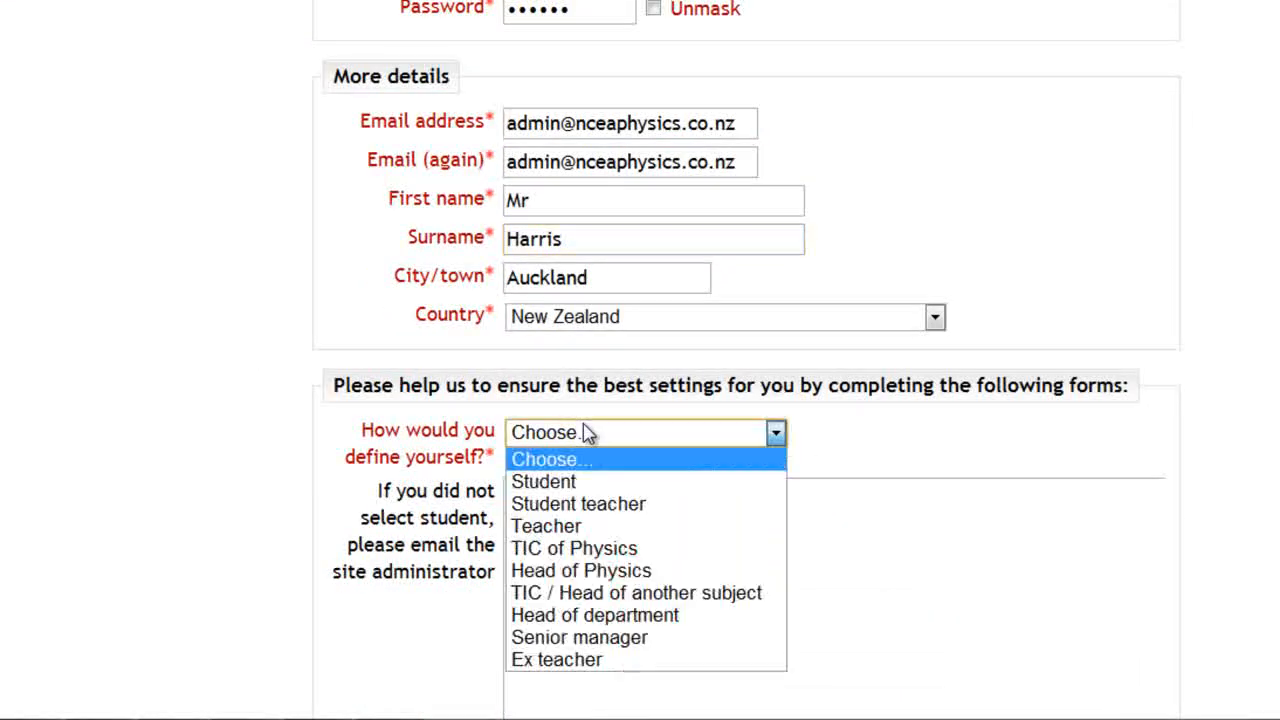
Choose Student as the role and Elim Christian School as the school
click(589, 487)
click(591, 505)
scroll(593, 503, down, 1)
scroll(593, 503, down, 1)
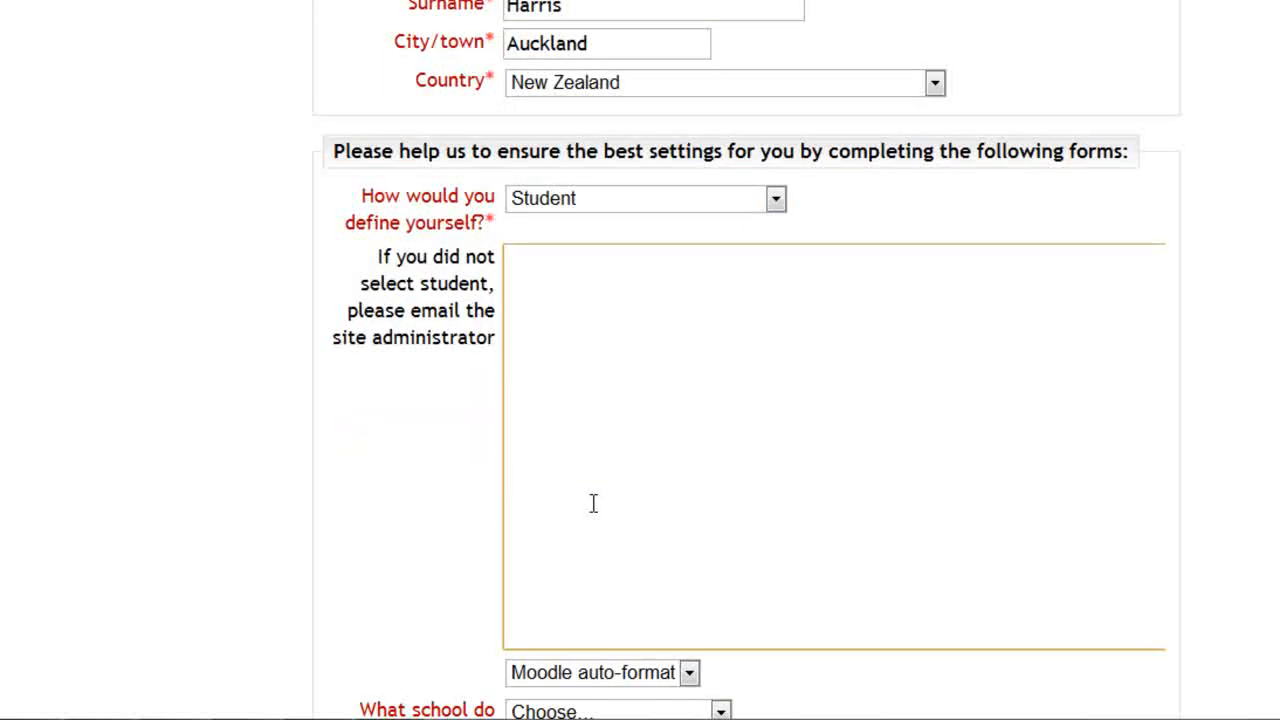
scroll(593, 503, down, 3)
click(591, 364)
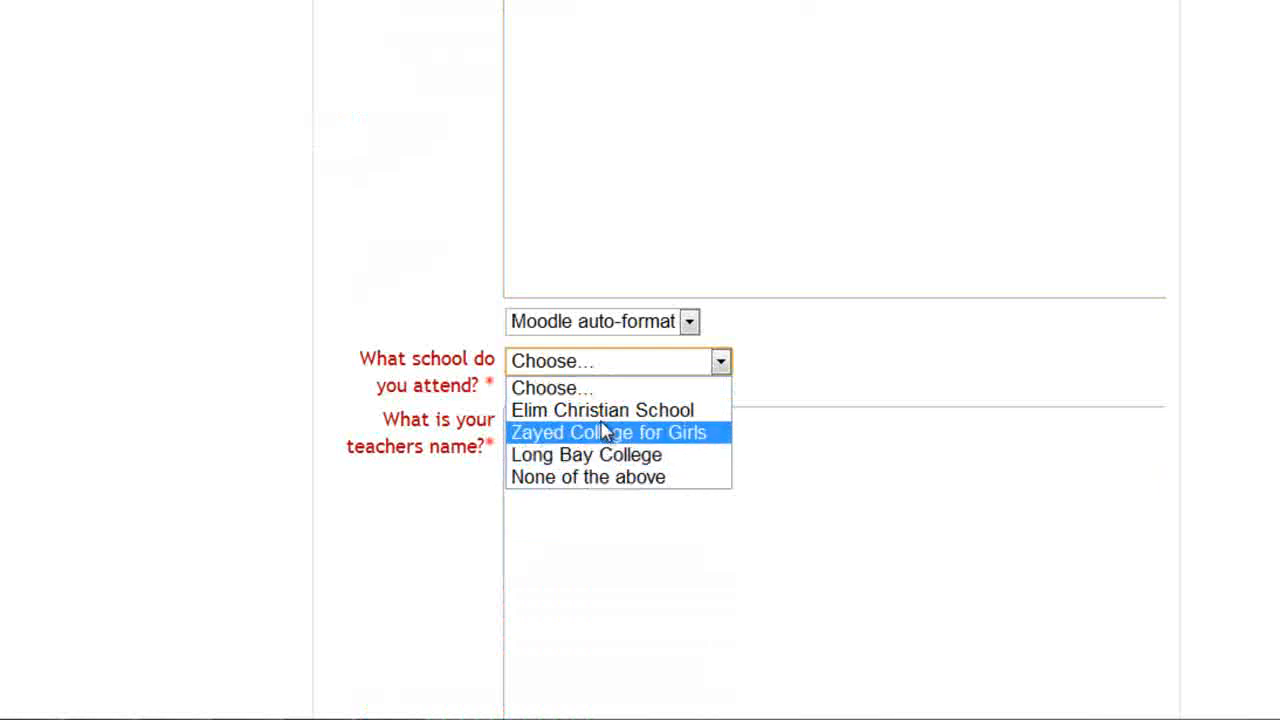
click(612, 412)
Enter the teacher's name and the class 'Y12 Physics'
click(612, 446)
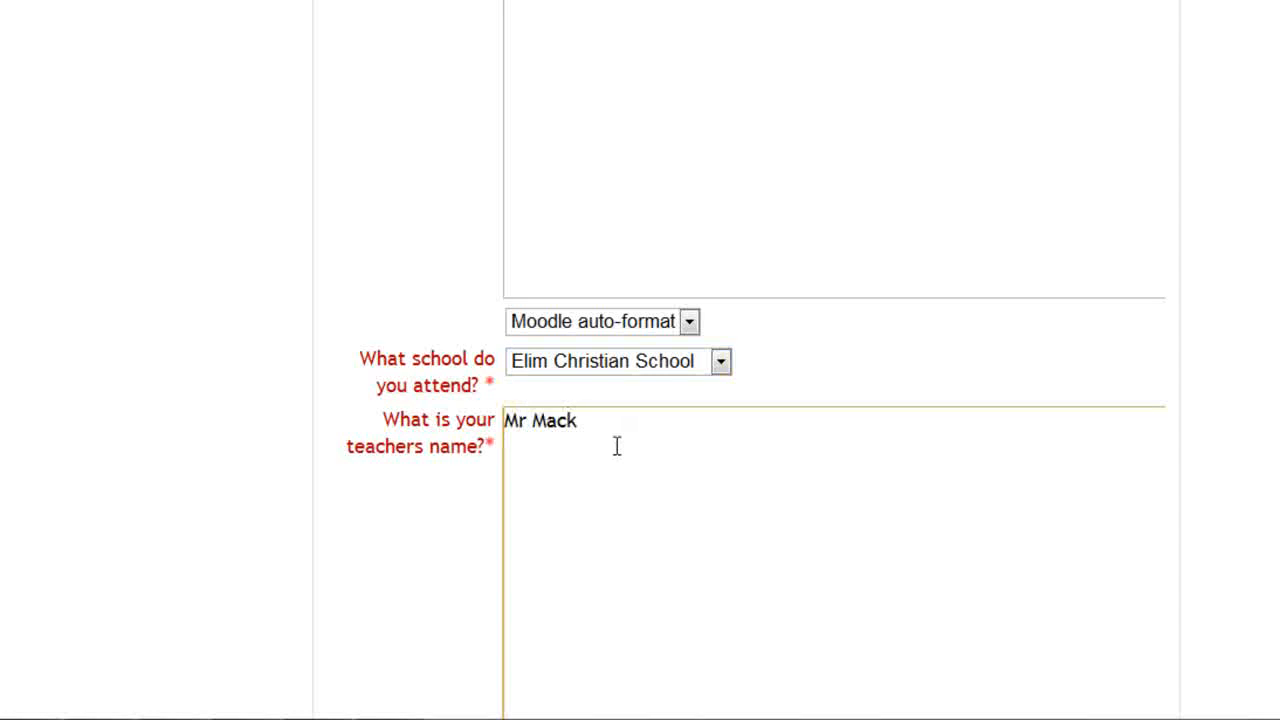
text(Mr Mack)
scroll(908, 231, down, 5)
click(648, 462)
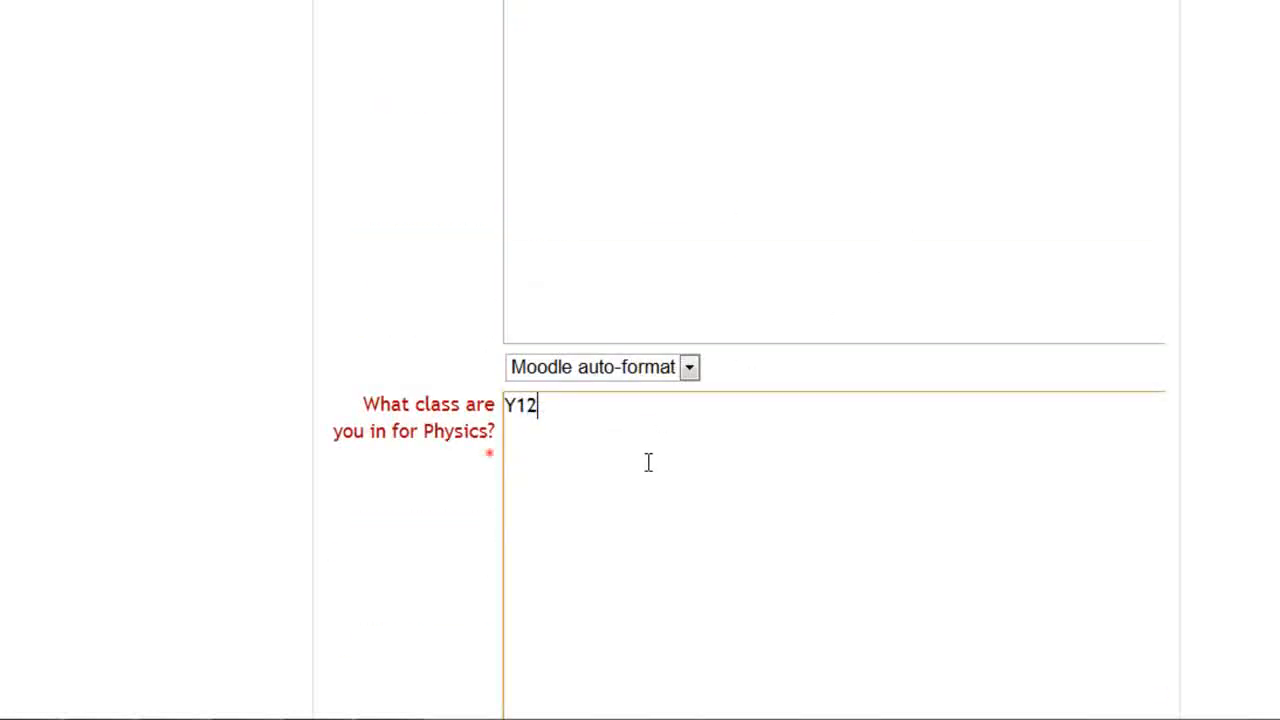
text(Y12 Physics)
scroll(648, 462, down, 5)
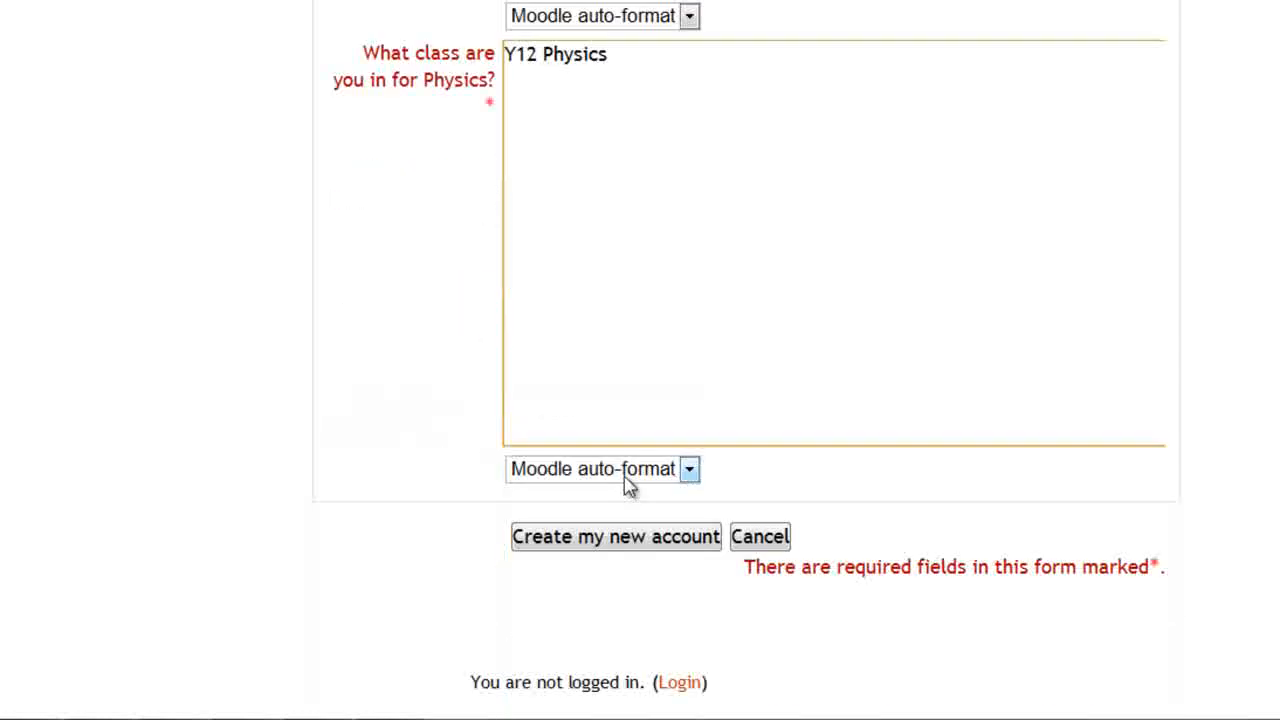
Resubmit the new-account form with the username retyped in lowercase
click(628, 424)
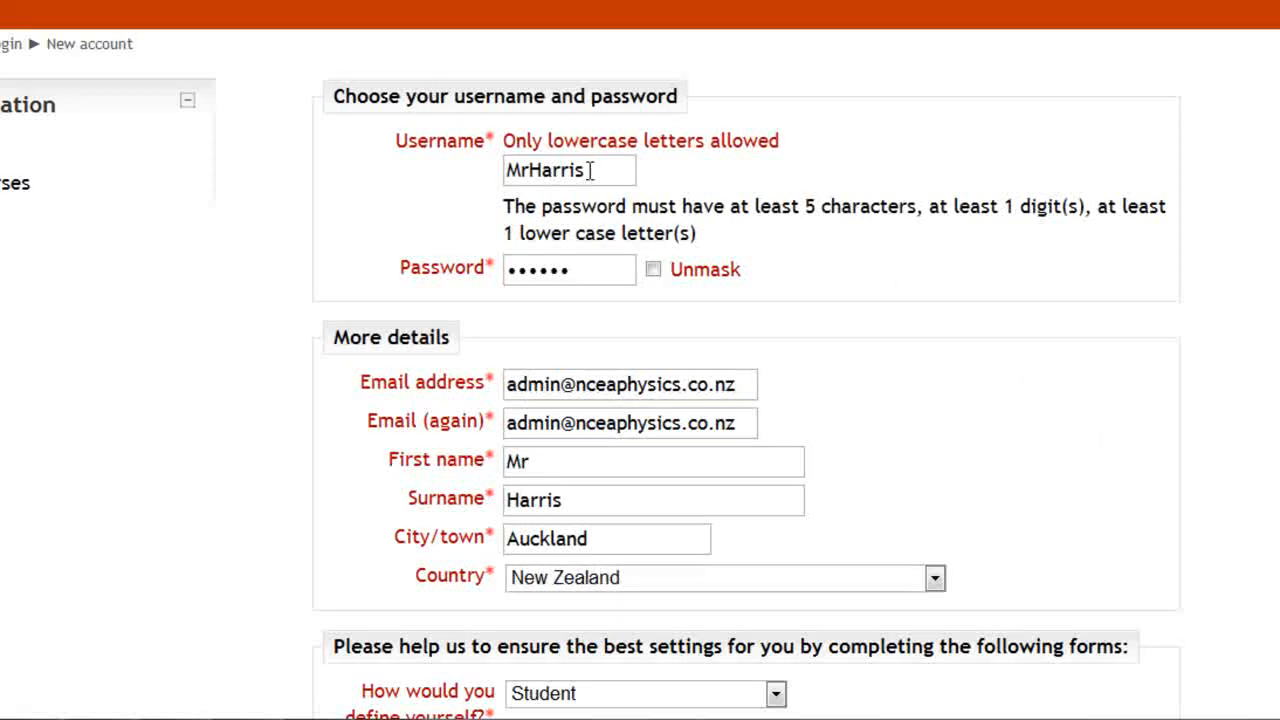
drag(591, 170, 478, 181)
text(mrha)
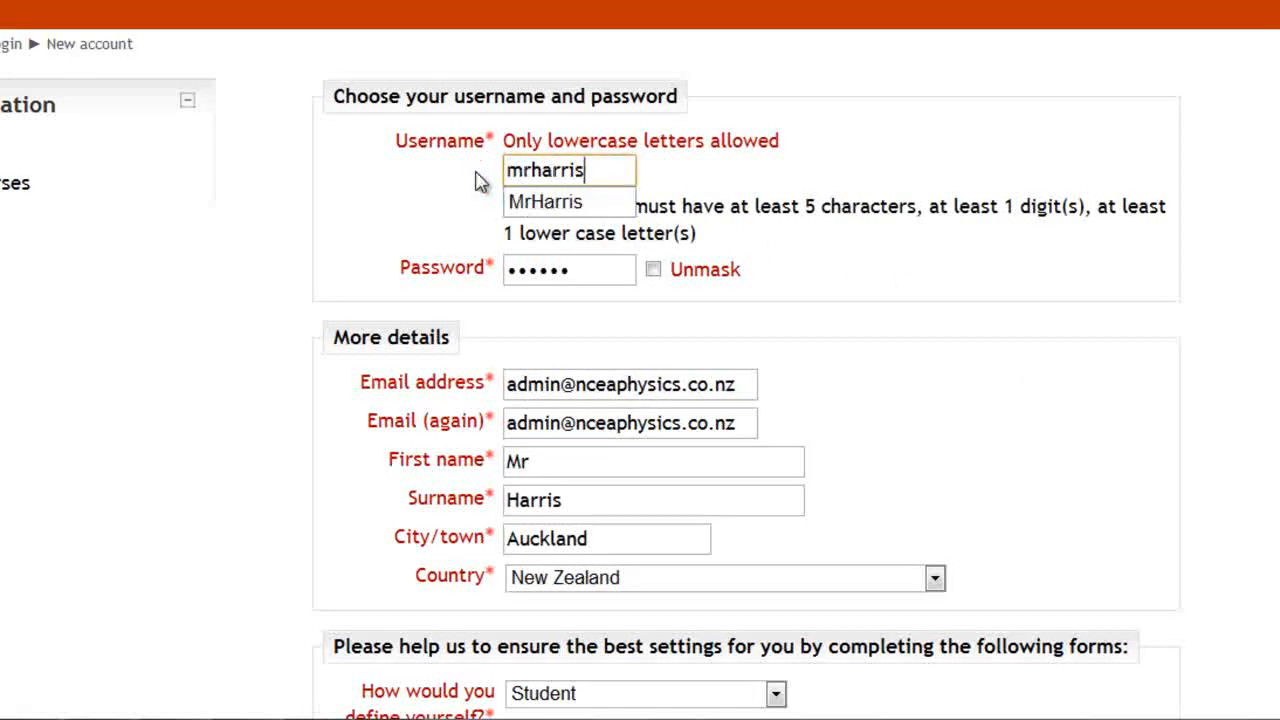
click(825, 250)
scroll(829, 363, down, 15)
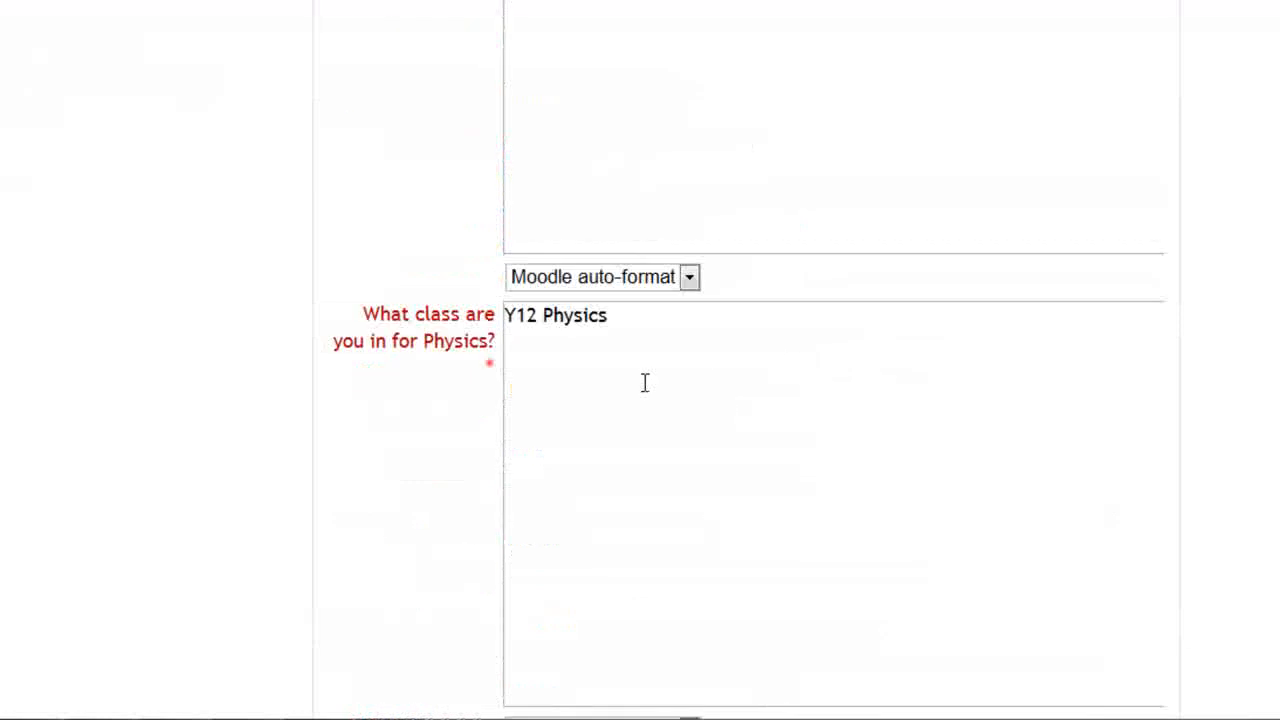
click(586, 426)
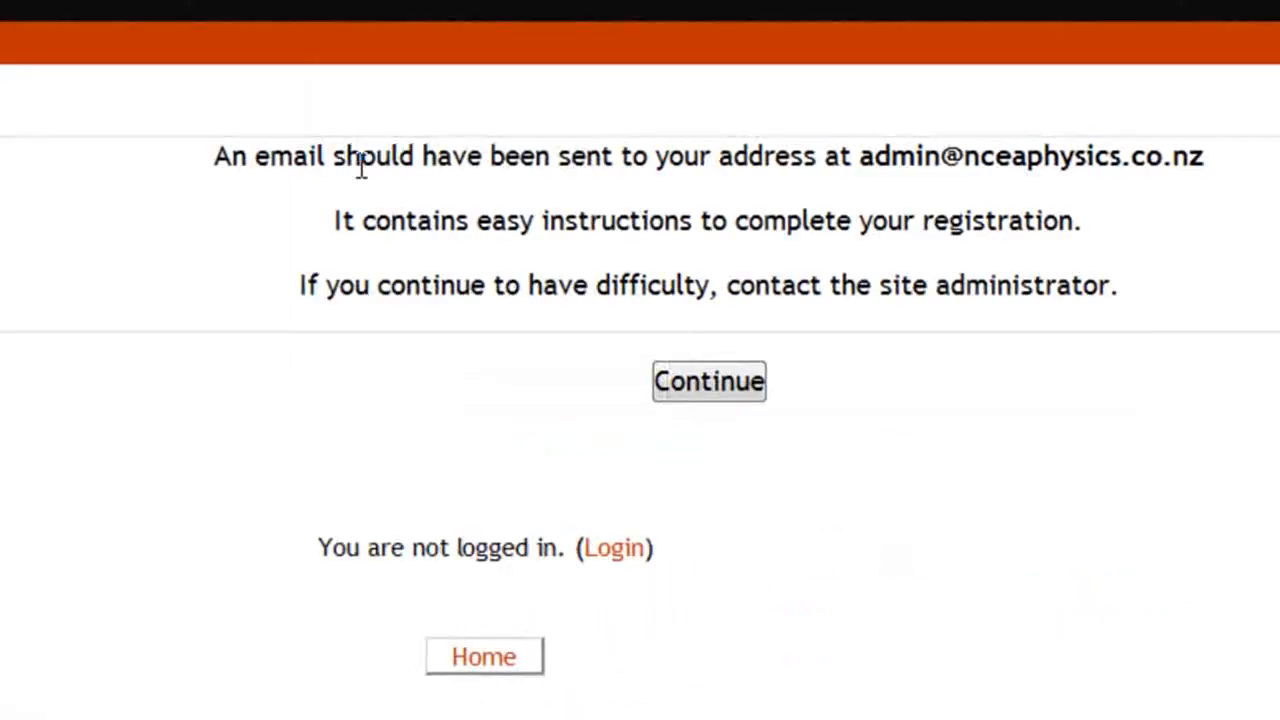
Confirm the account through the link in the inbox's confirmation e-mail
drag(362, 168, 909, 286)
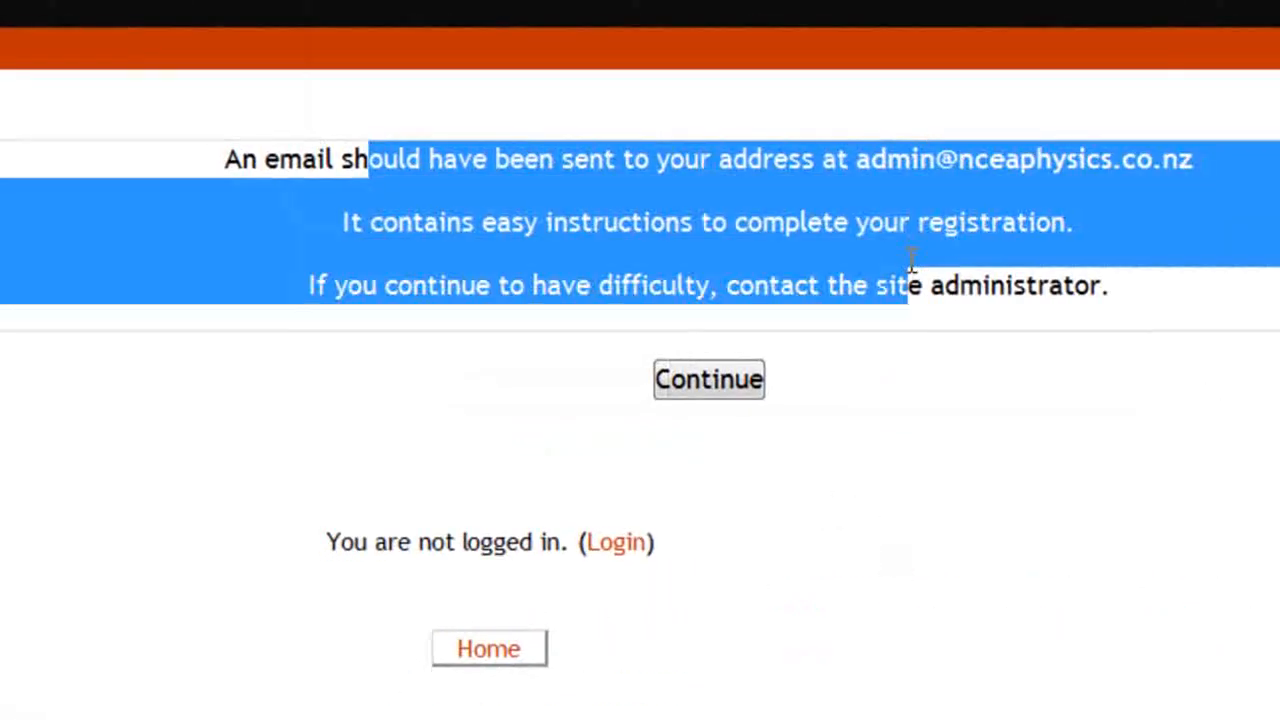
click(909, 286)
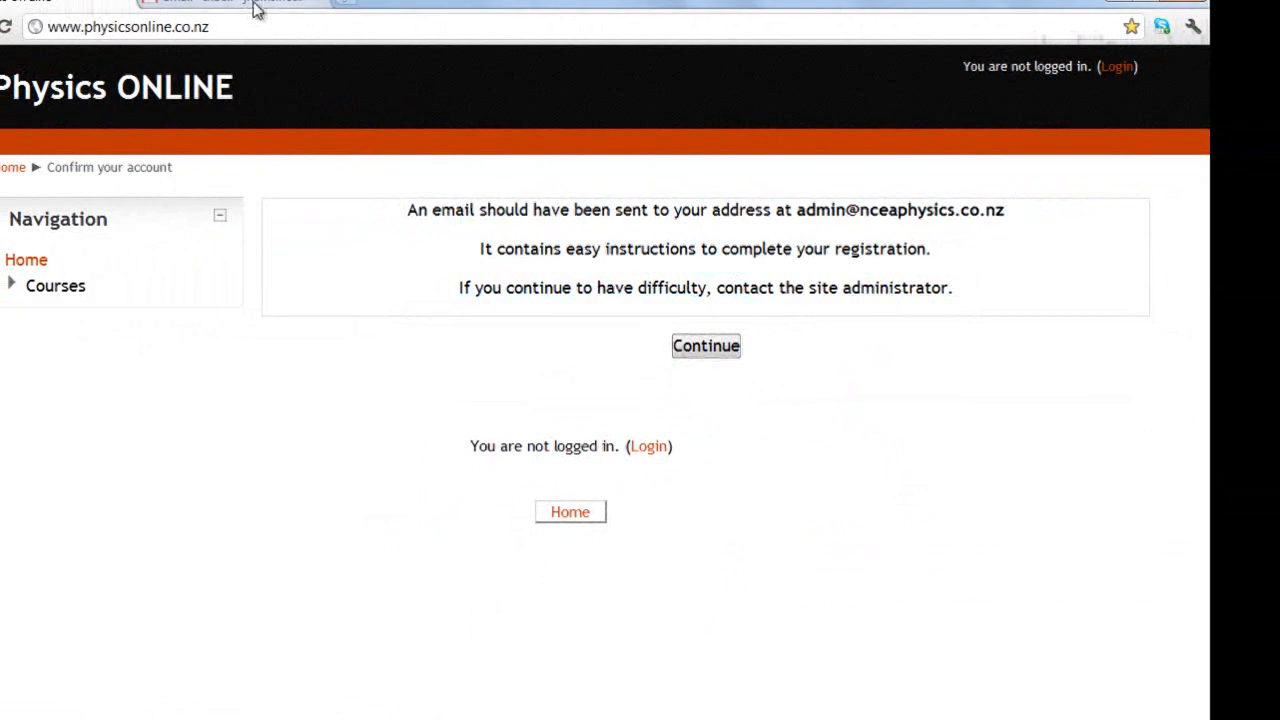
click(255, 10)
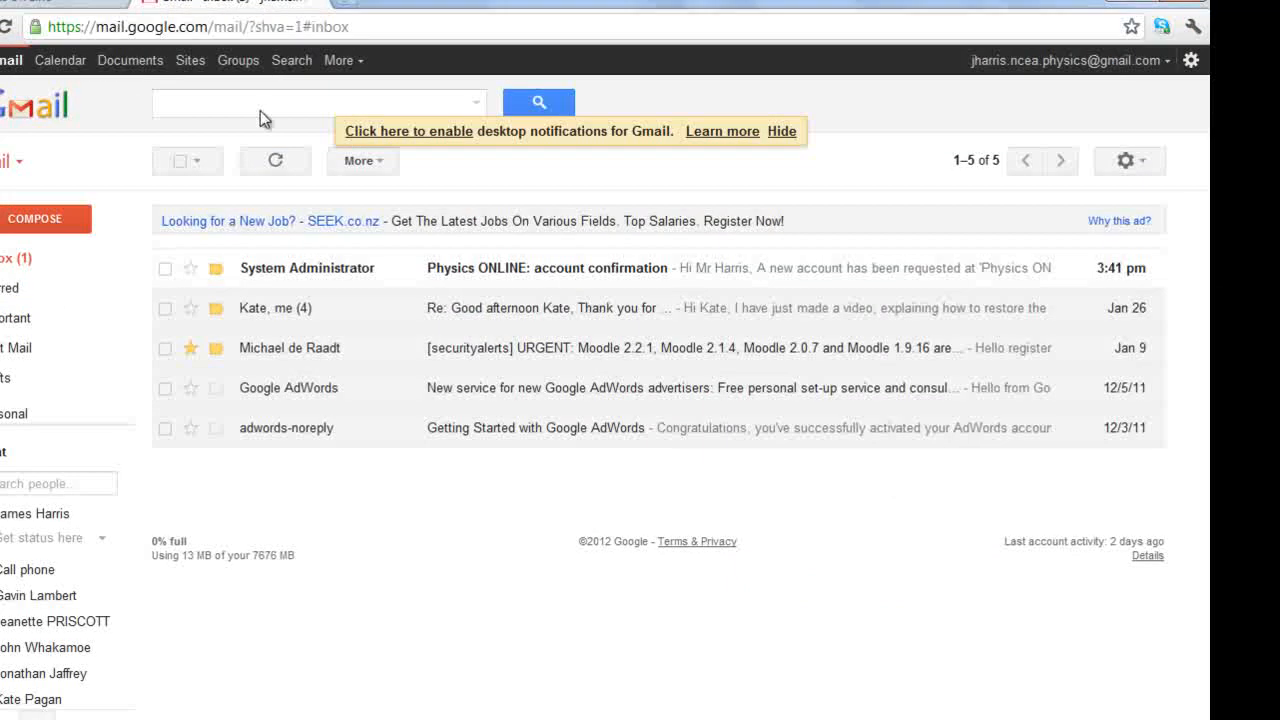
click(306, 268)
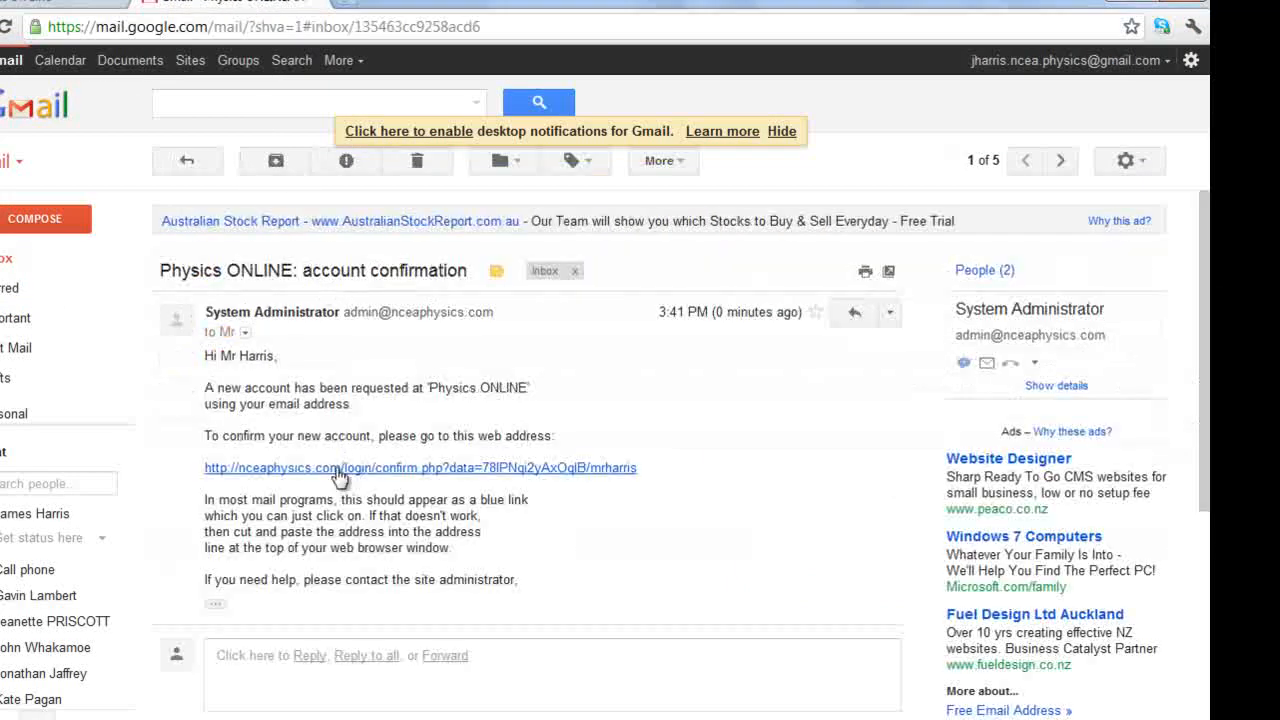
click(342, 468)
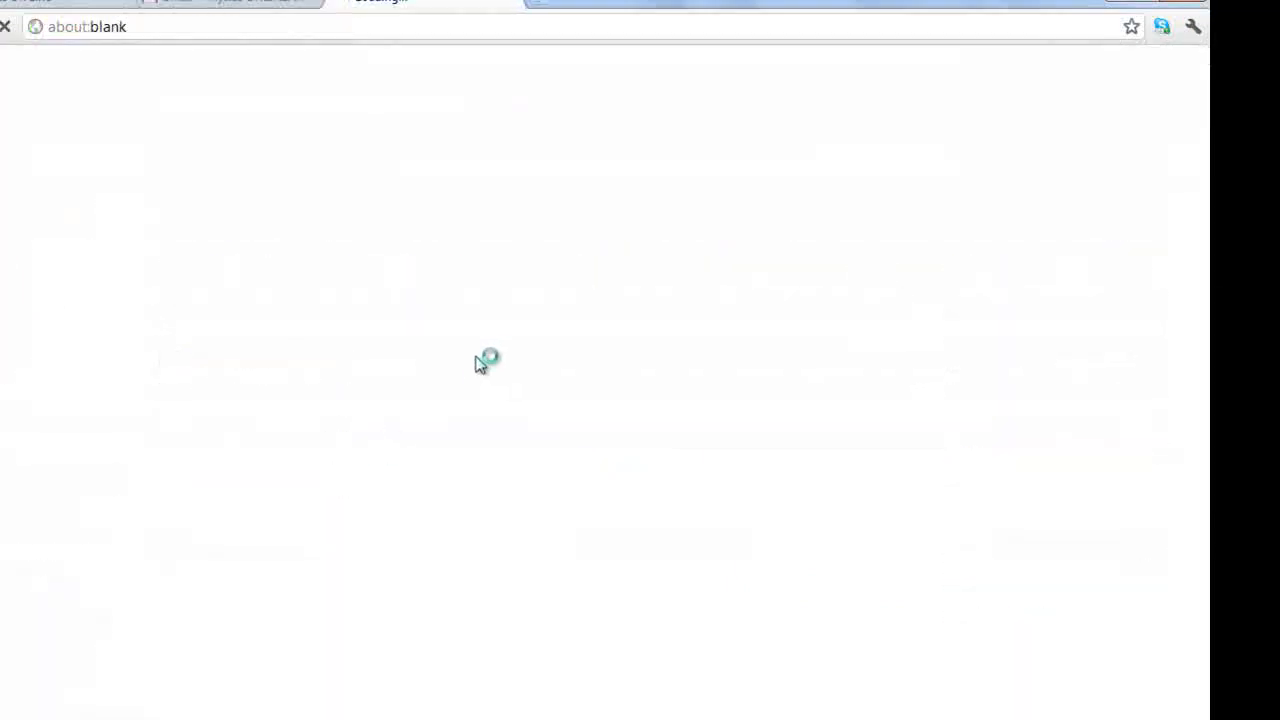
drag(646, 212, 758, 238)
click(758, 238)
Browse Courses to Y12 Mechanics quizes_1, then continue past the cannot-enrol notice to the front page
click(700, 284)
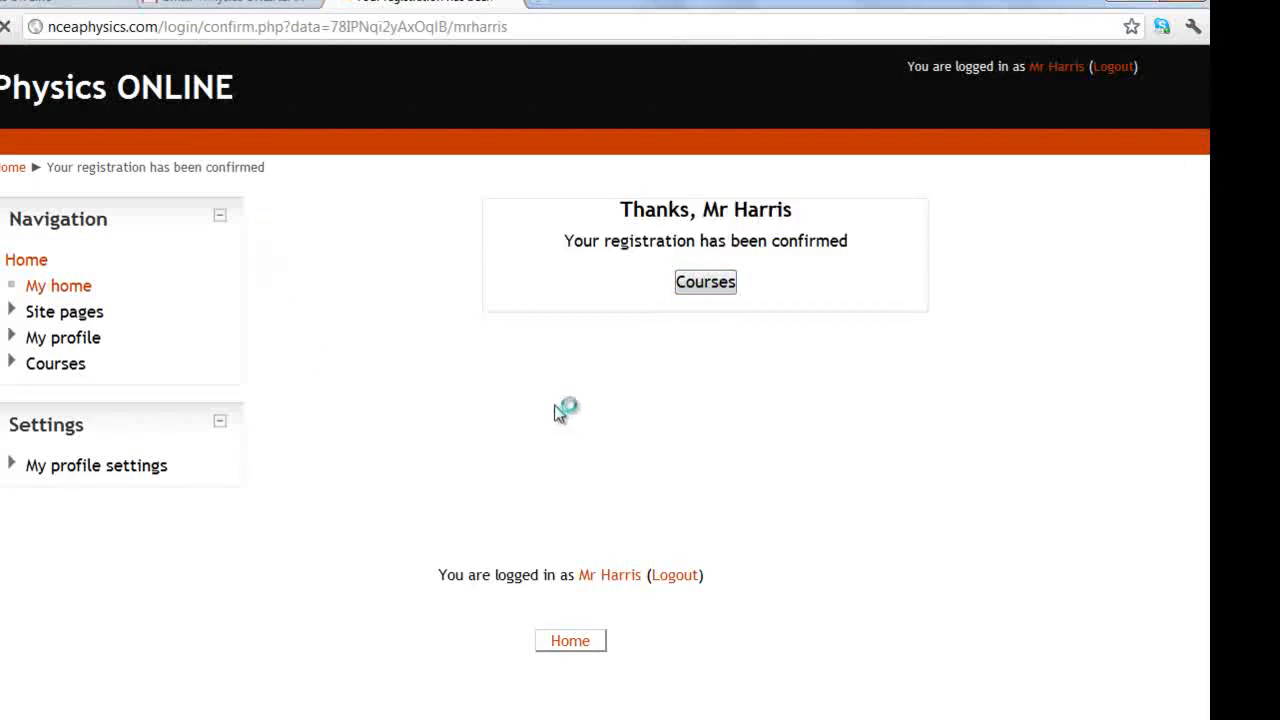
scroll(652, 322, down, 5)
scroll(656, 322, up, 4)
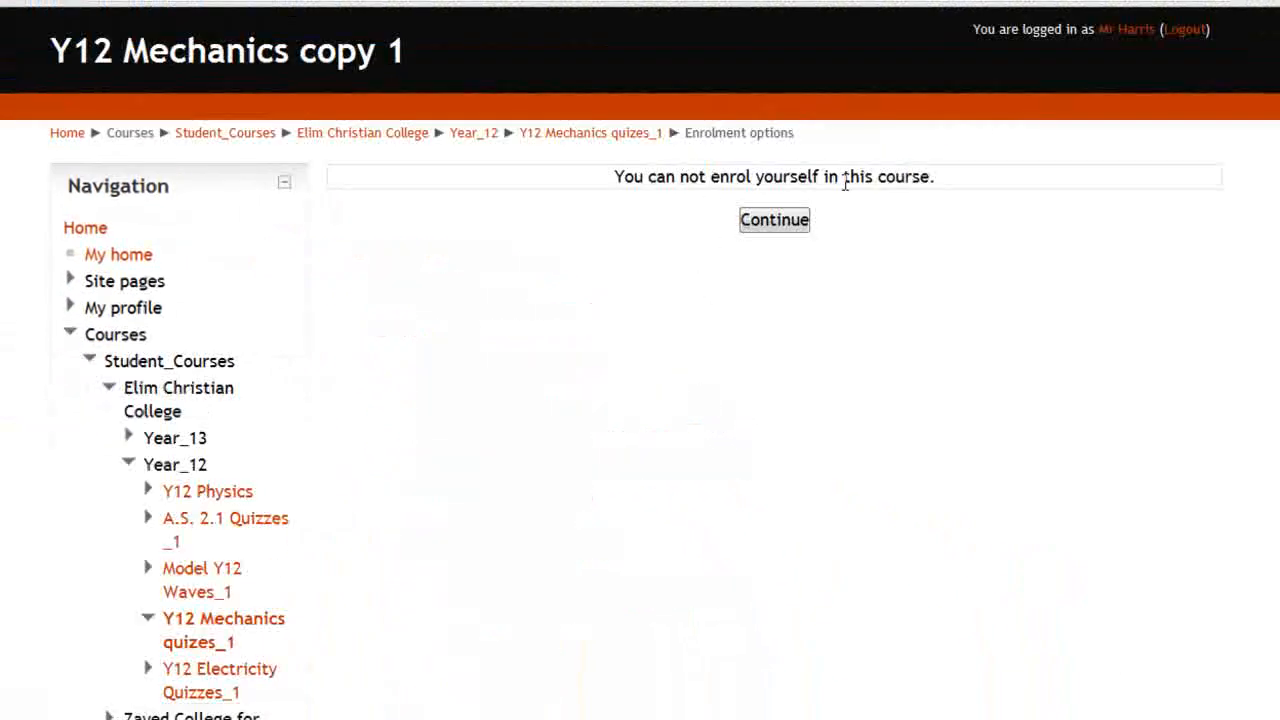
click(774, 222)
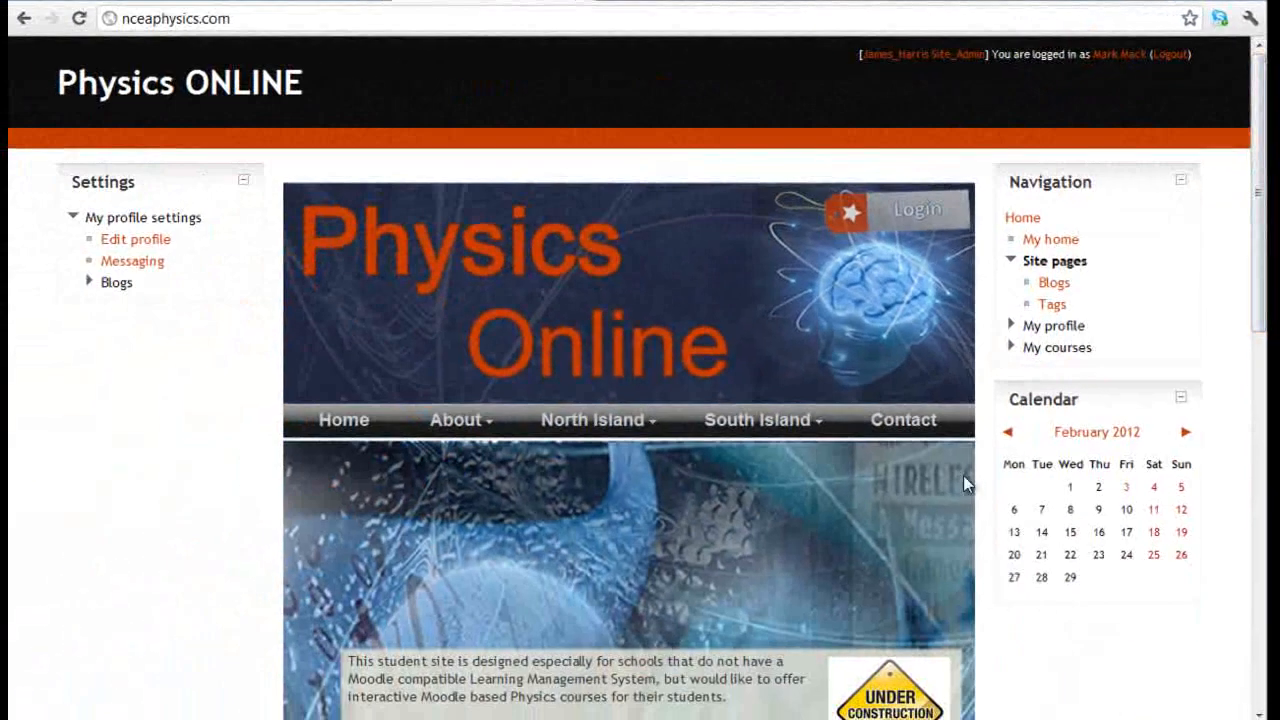
Expand My courses in the Navigation block and open Y12 Mechanics quizes_1
drag(1260, 250, 1260, 280)
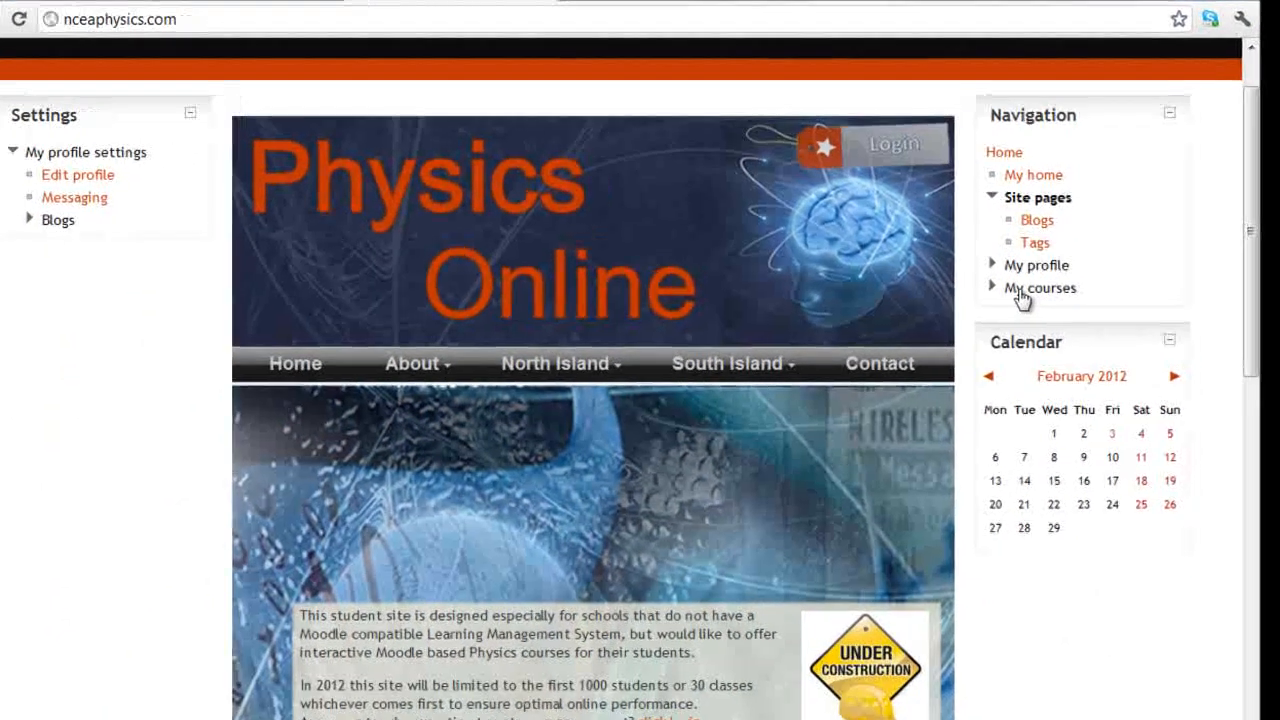
click(1020, 289)
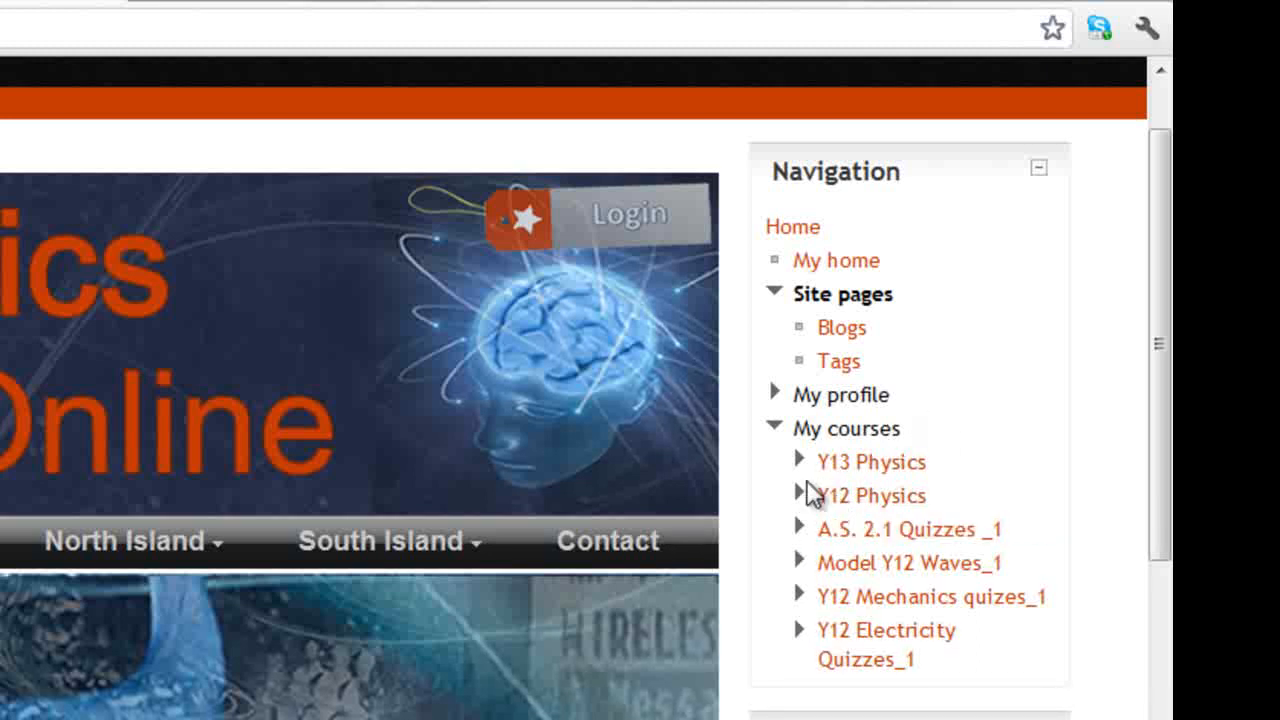
drag(1163, 437, 1163, 457)
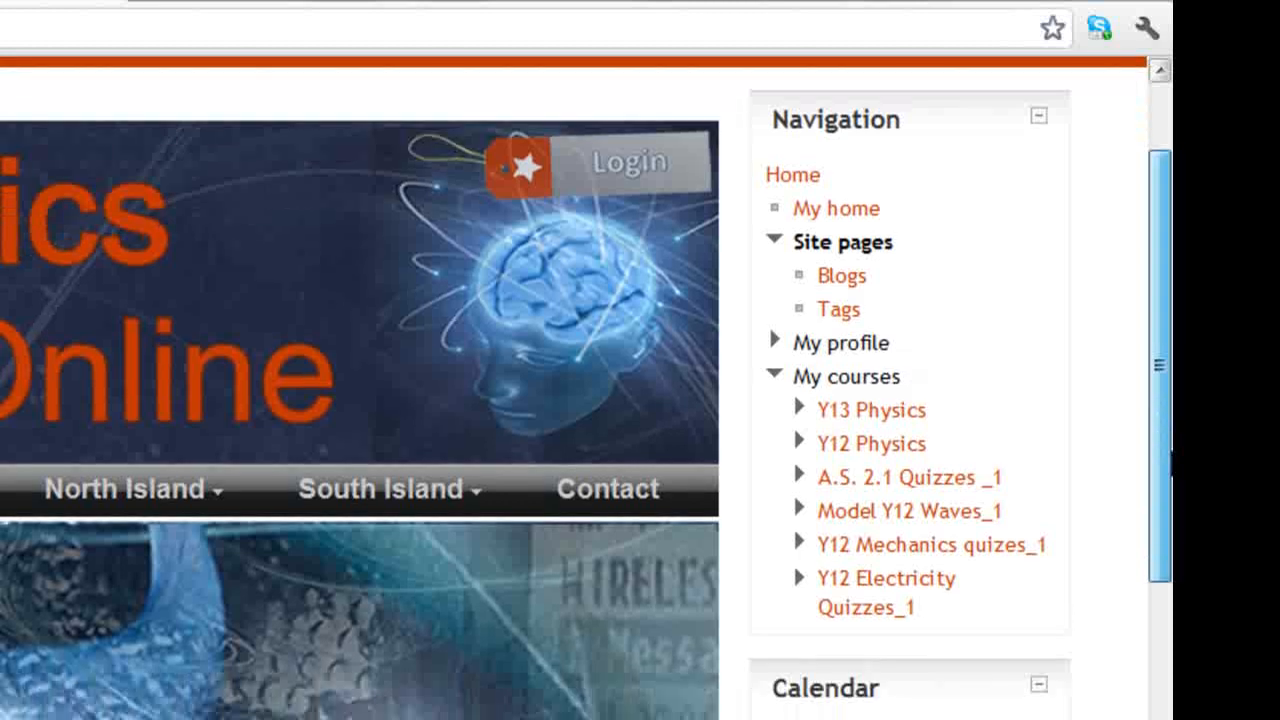
click(891, 553)
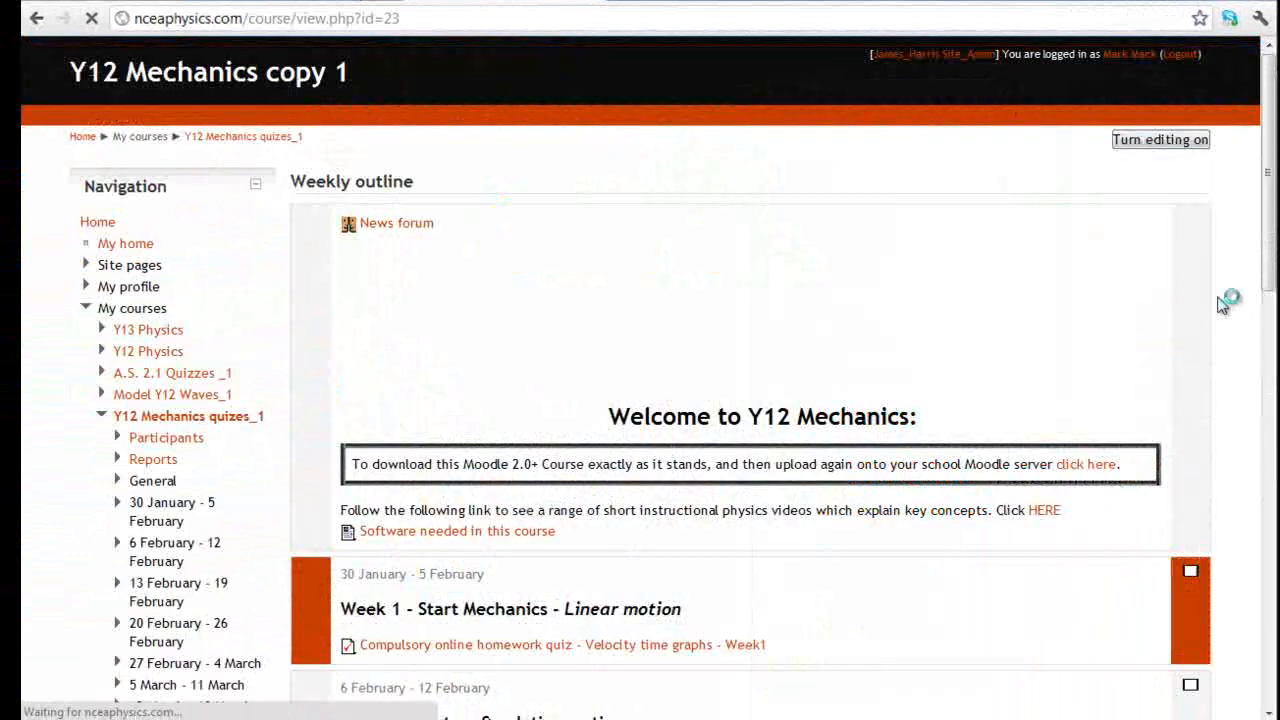
Enrol the test user as Student in Y12 Mechanics quizes_1 from the Enrolled users page
drag(1266, 230, 1268, 442)
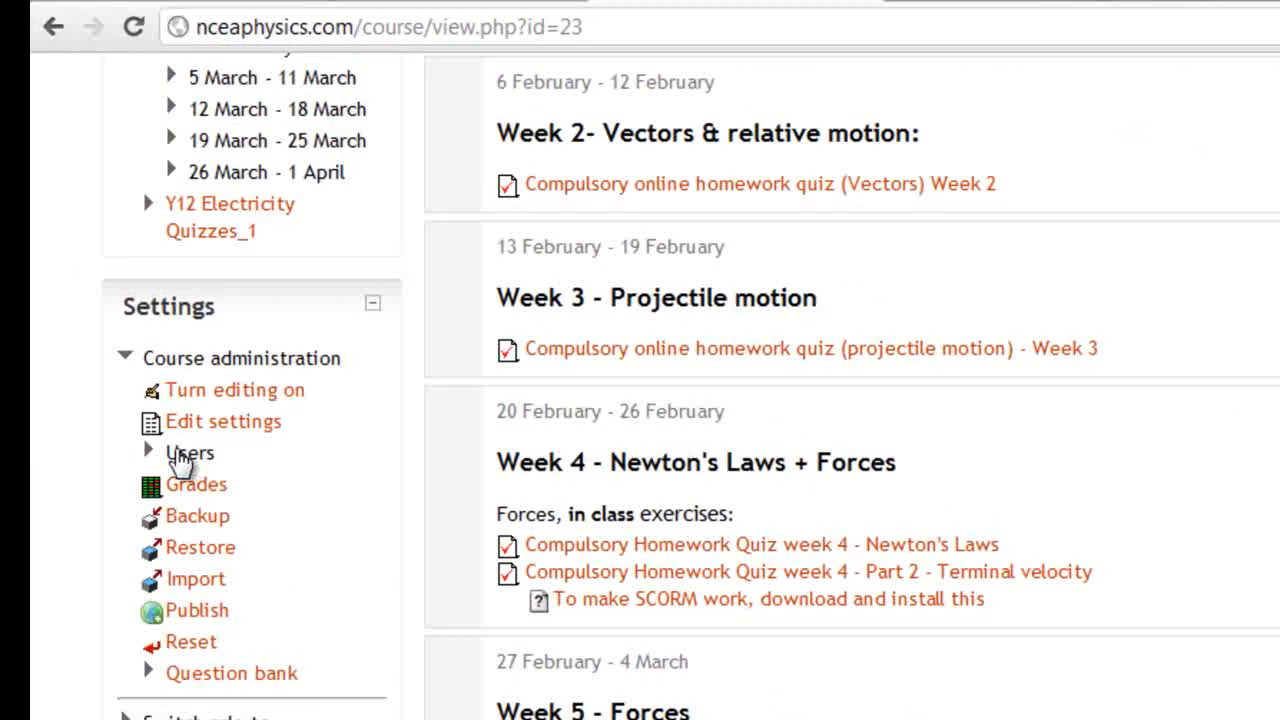
click(167, 424)
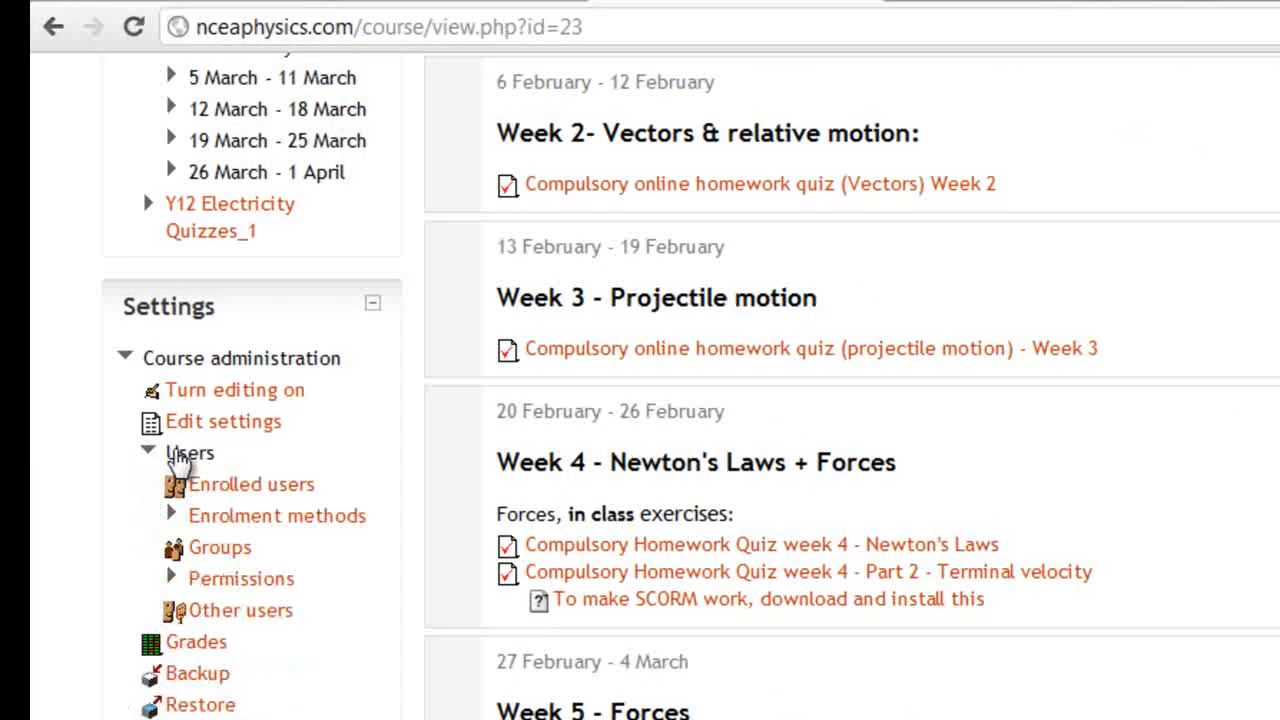
click(247, 495)
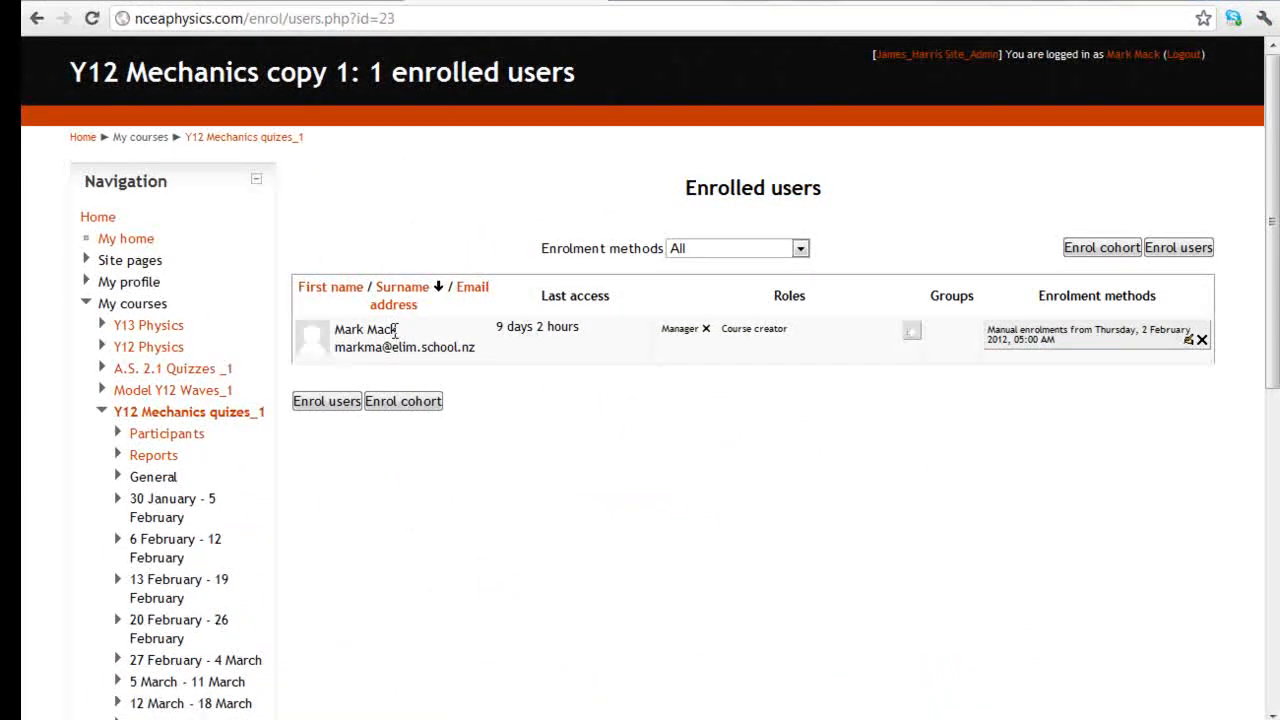
click(1183, 247)
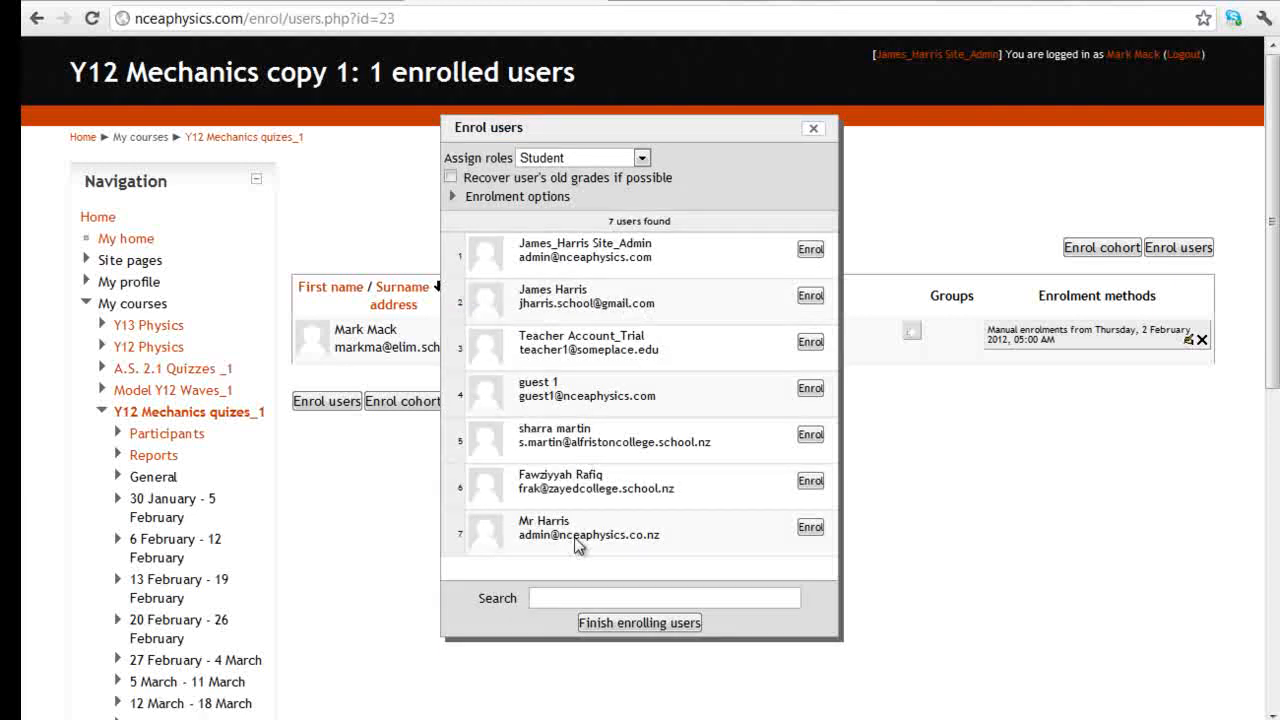
click(810, 529)
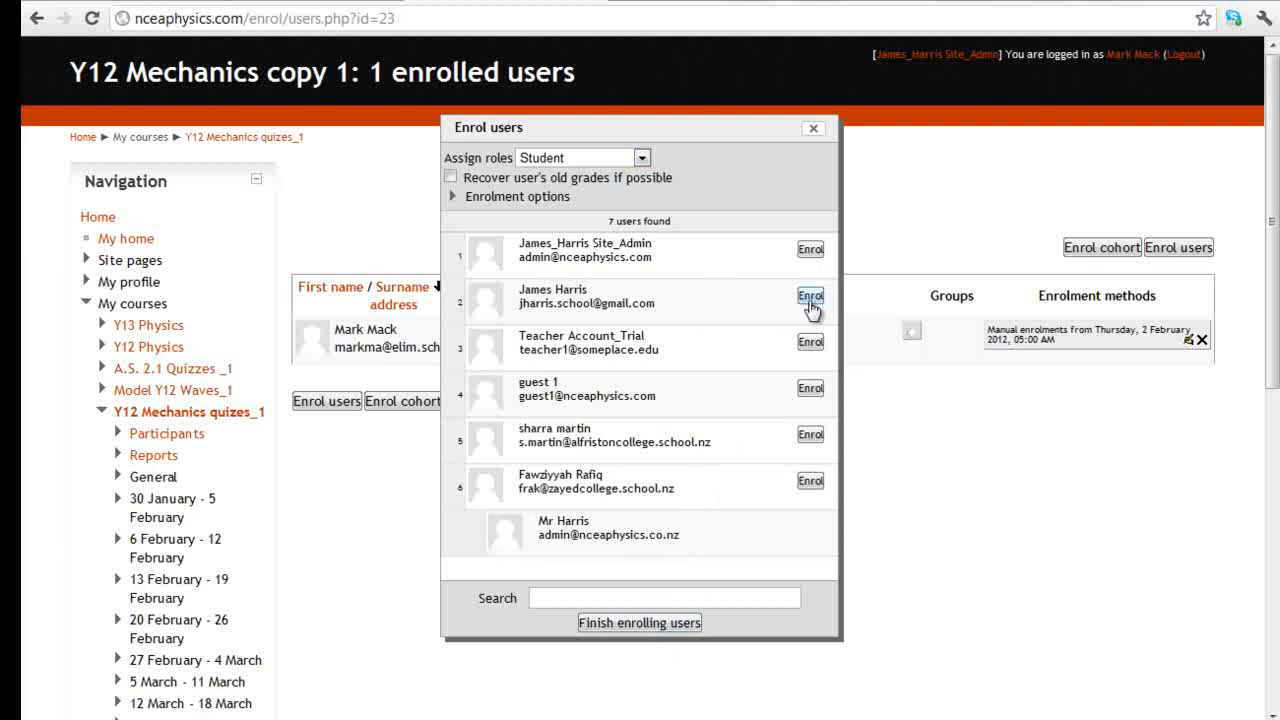
click(655, 622)
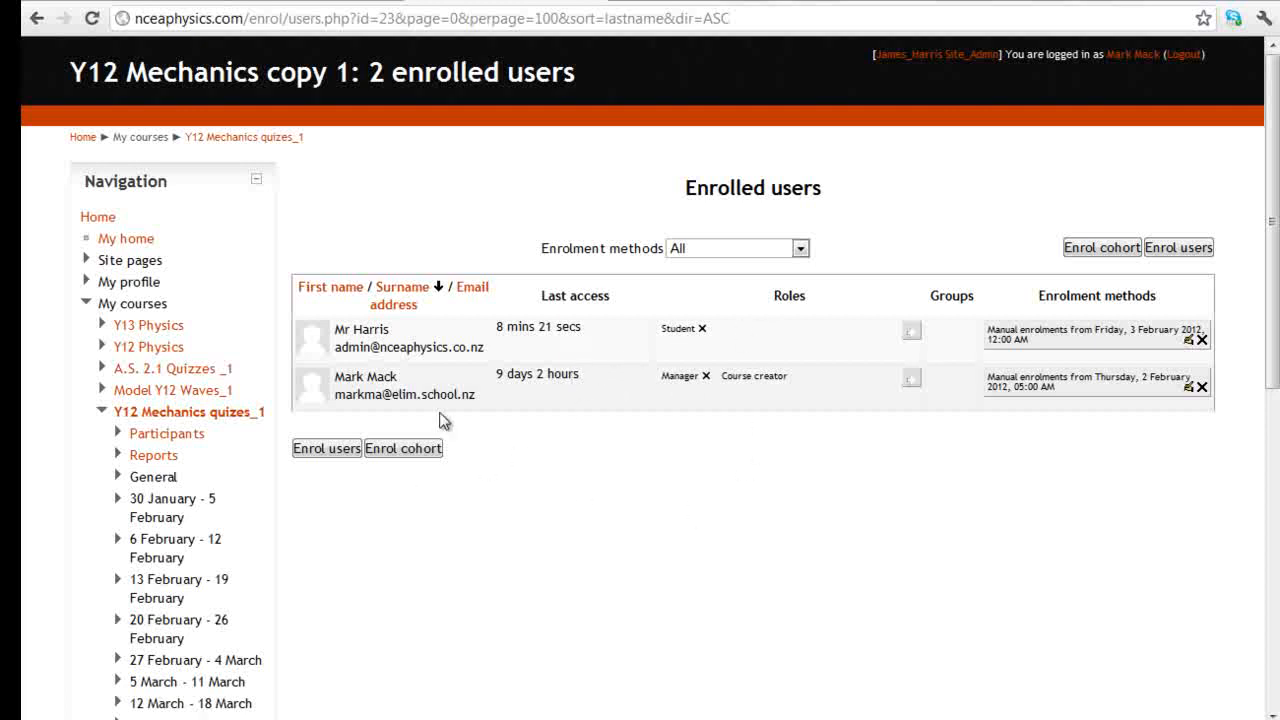
click(102, 411)
Enrol the test user as Student in the Model Y12 Waves_1 course
click(170, 392)
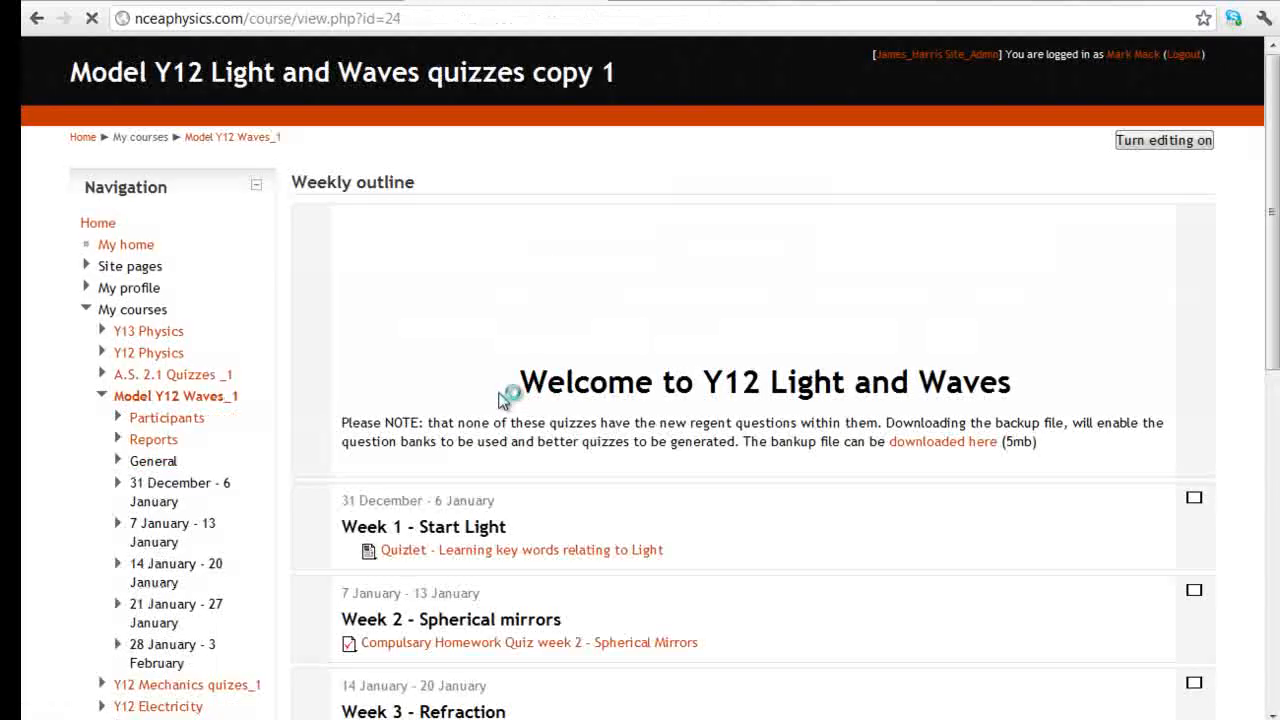
scroll(570, 357, down, 3)
scroll(570, 357, down, 4)
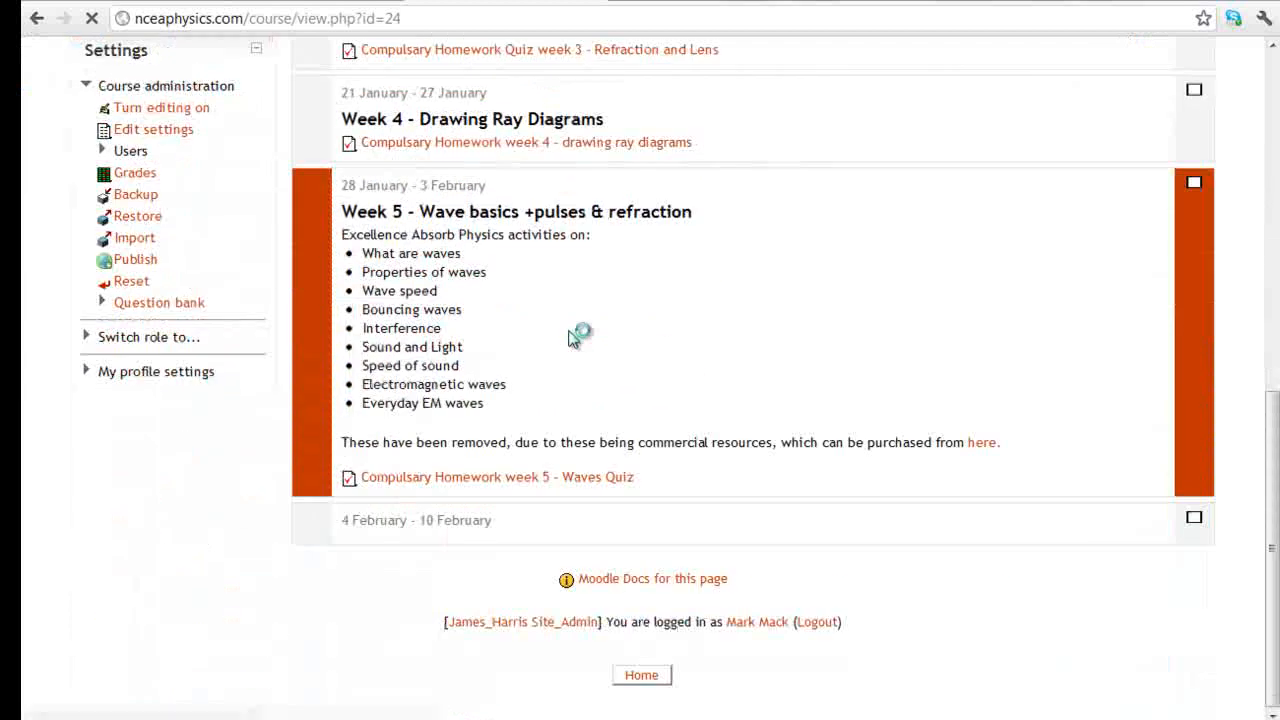
scroll(580, 334, up, 6)
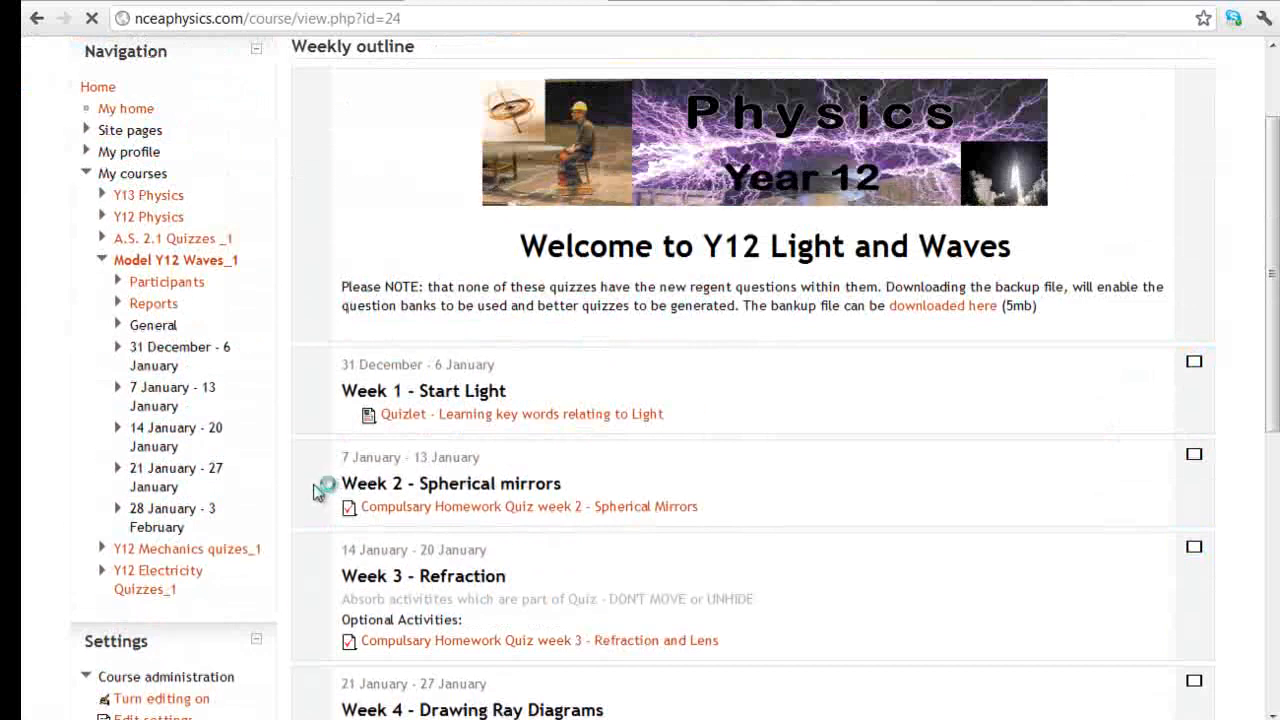
scroll(350, 392, down, 3)
click(131, 350)
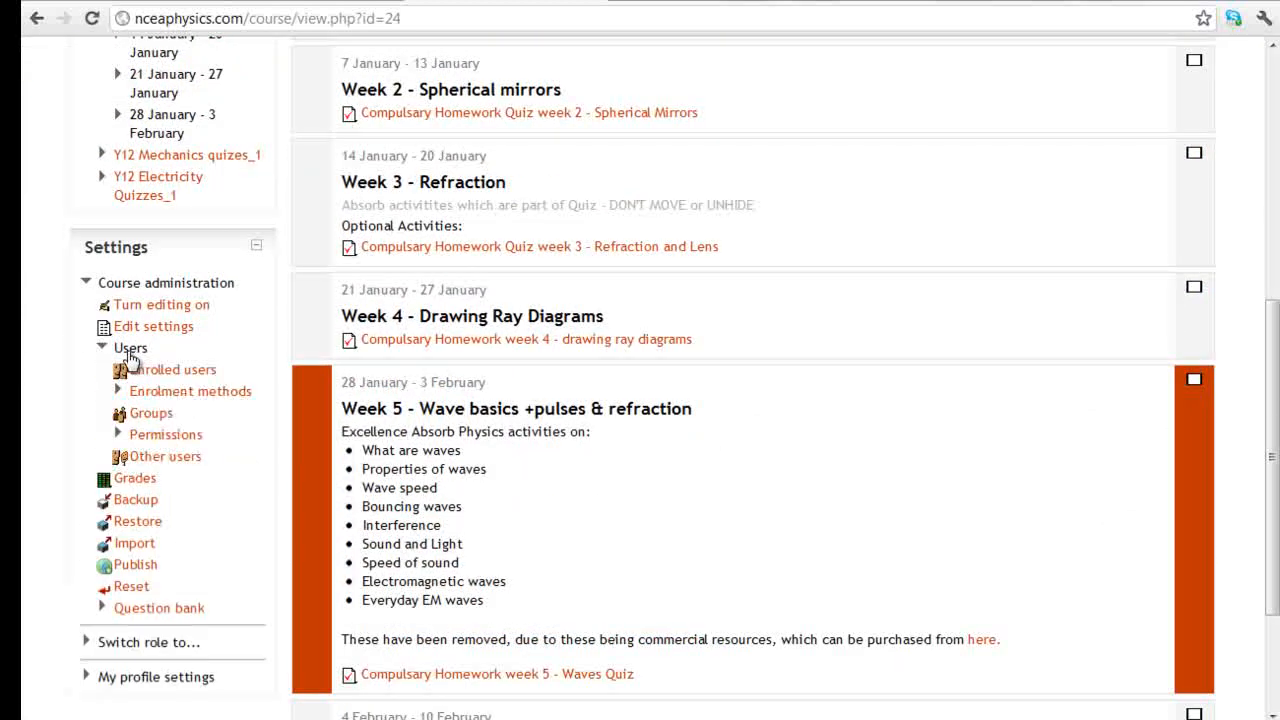
click(172, 369)
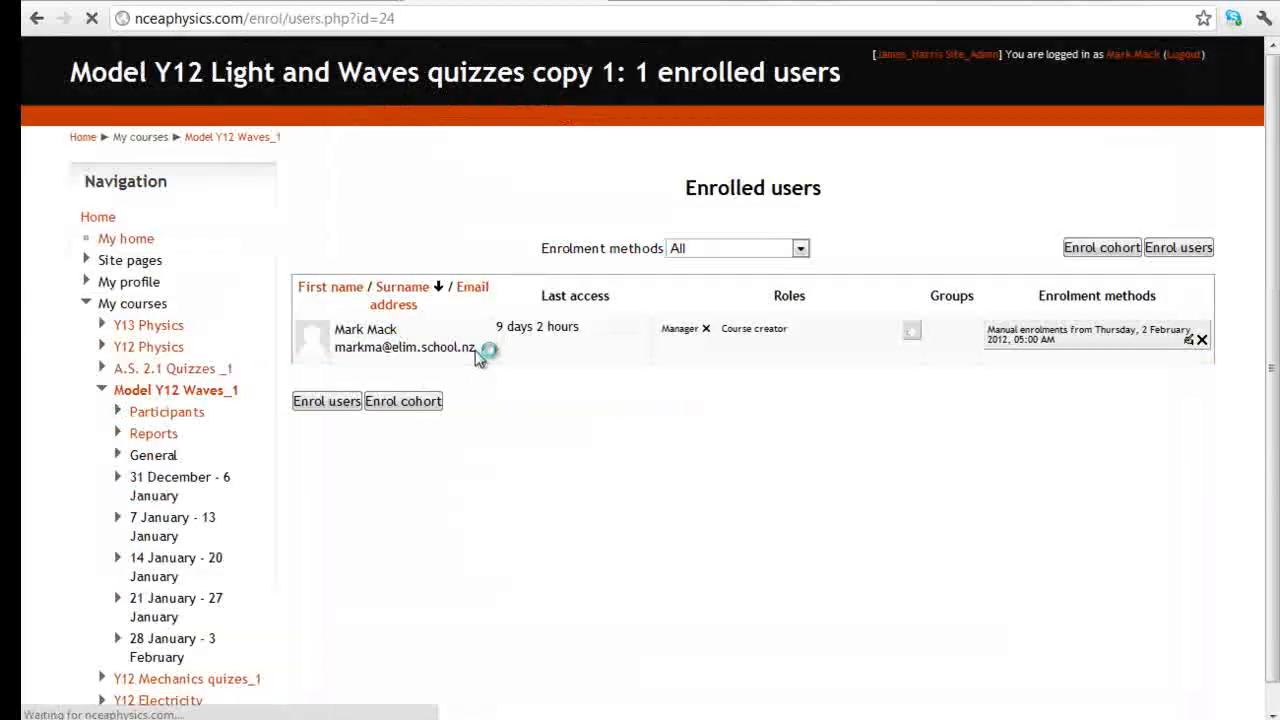
click(1178, 247)
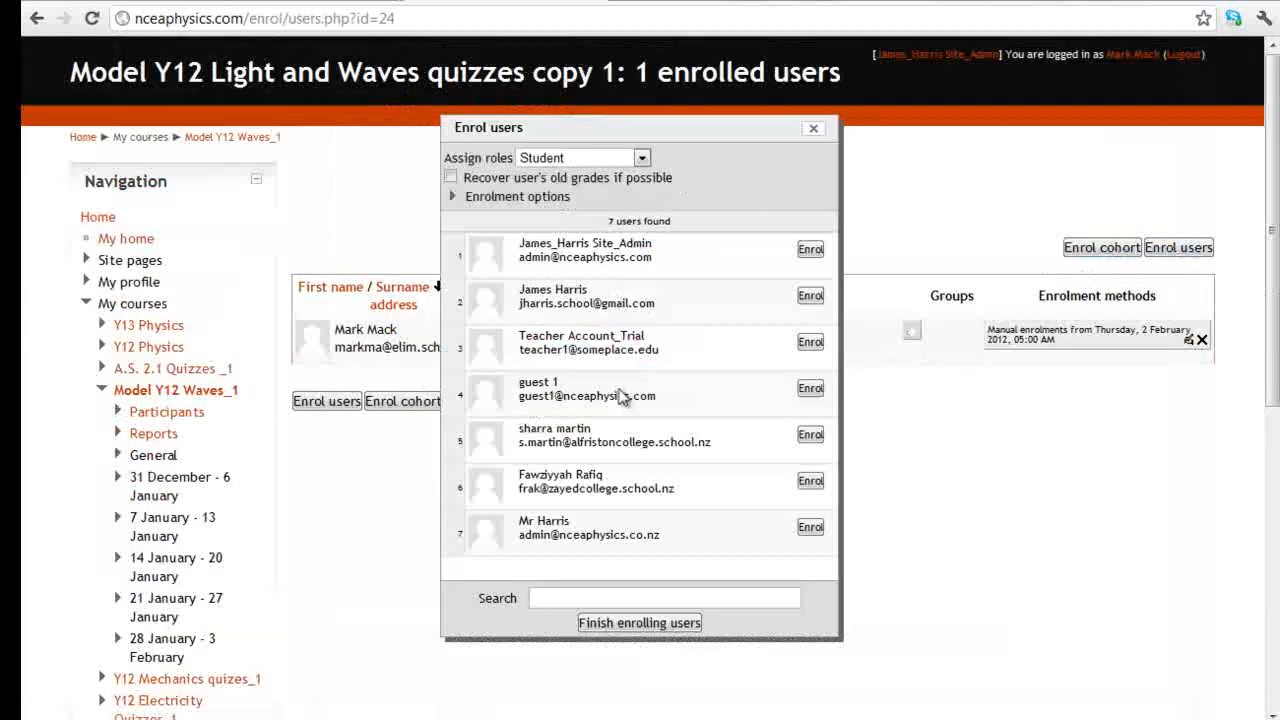
click(591, 158)
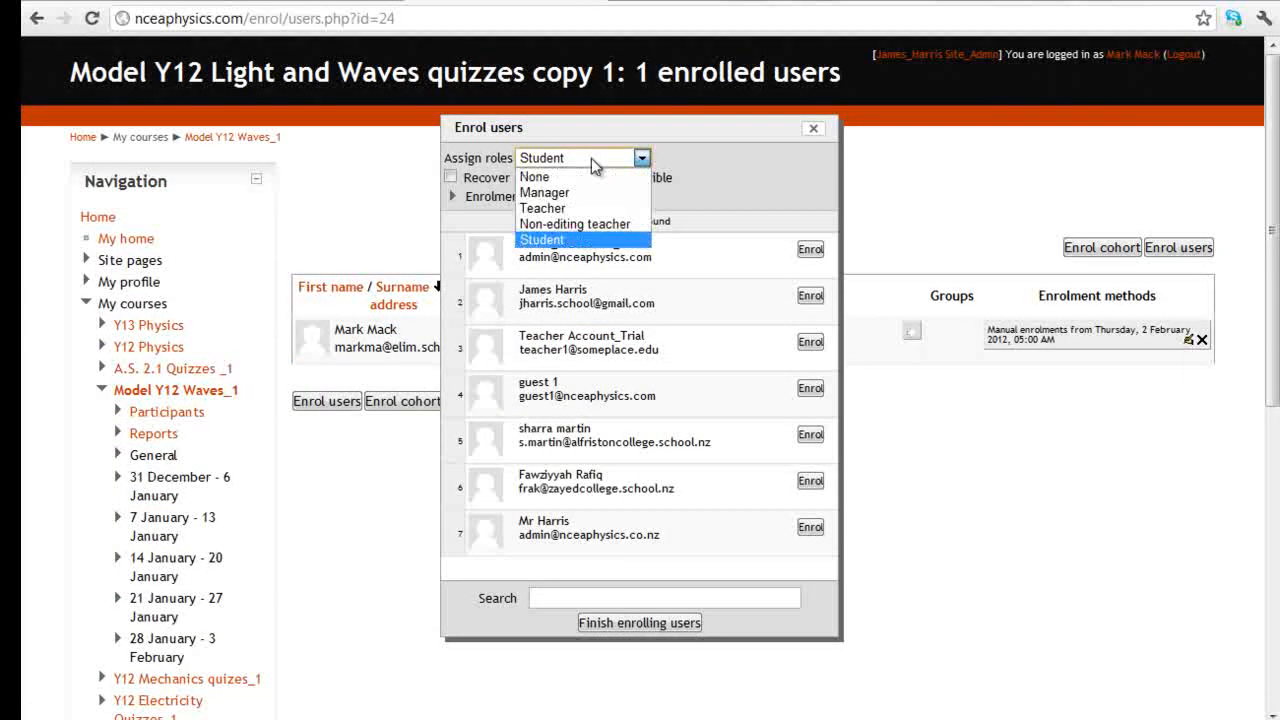
click(606, 238)
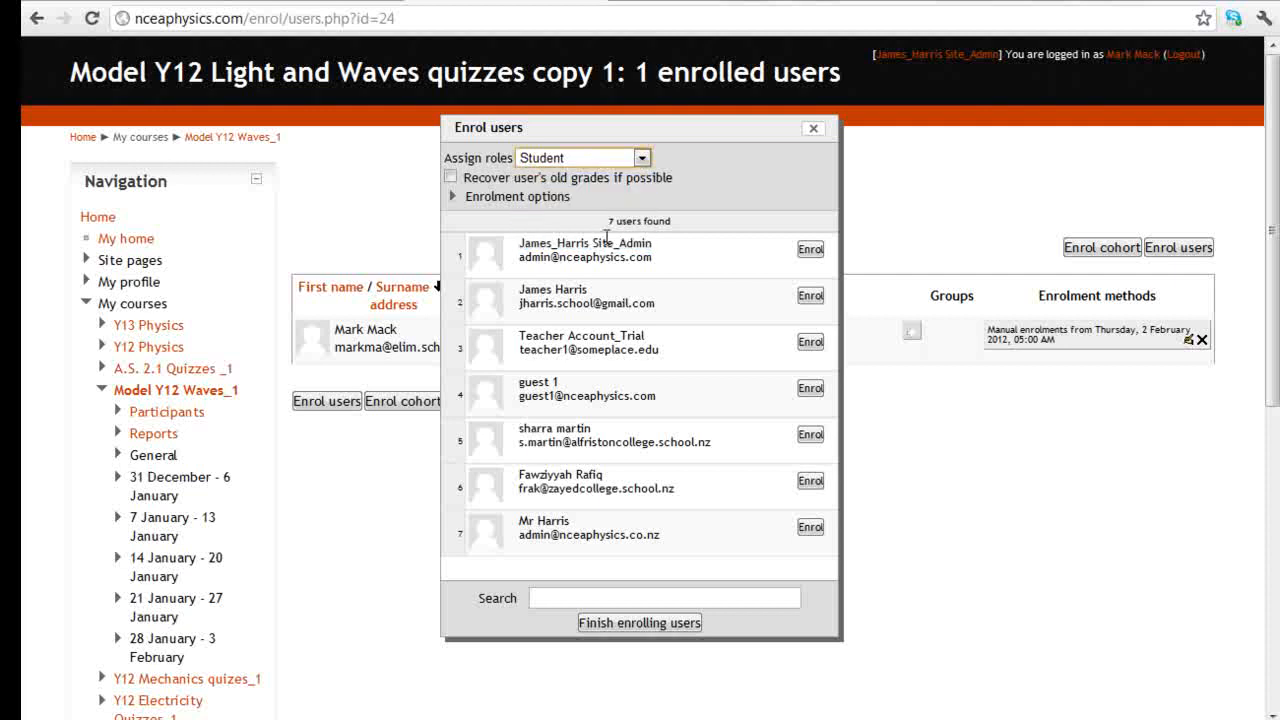
click(811, 528)
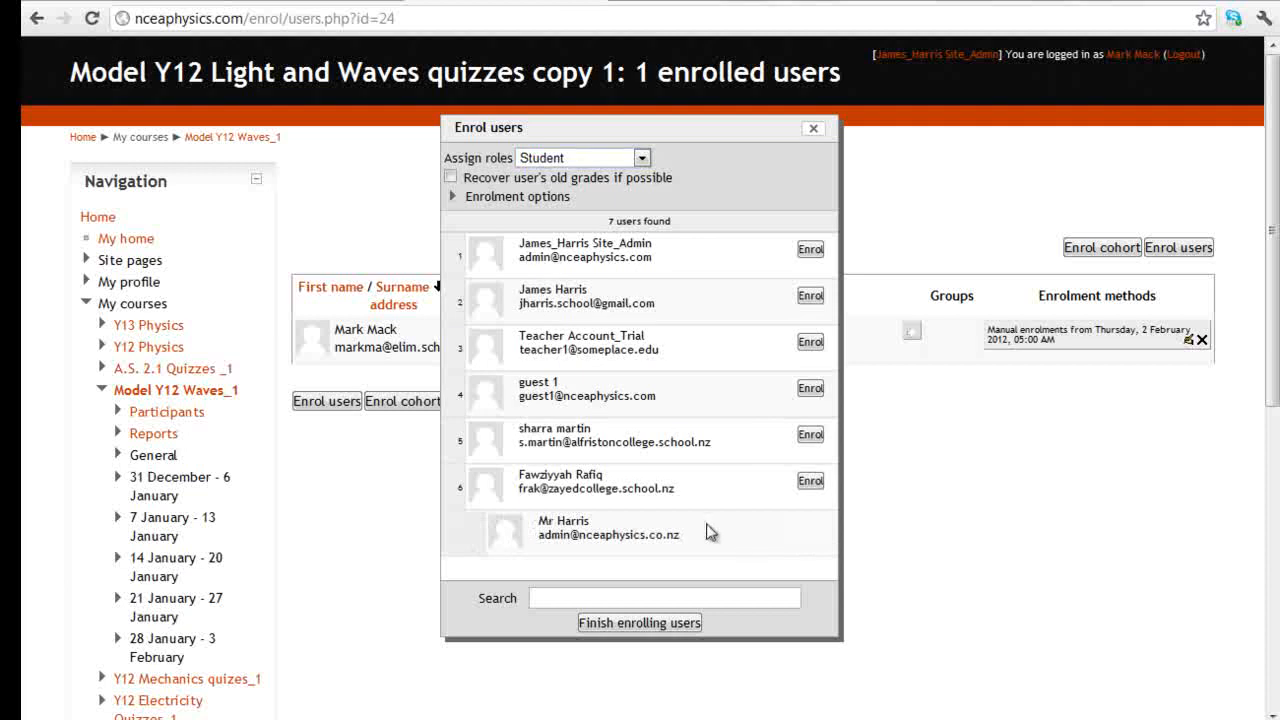
click(641, 624)
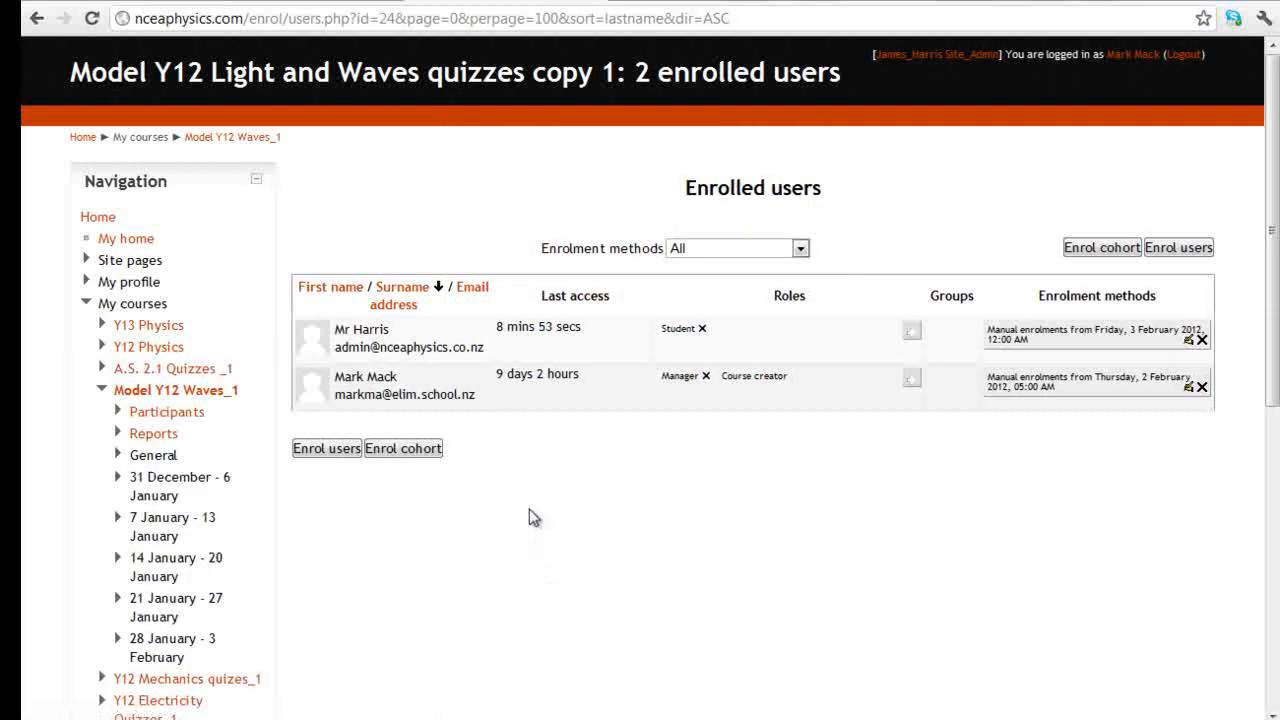
Log out of the admin account and go to the login page
scroll(530, 512, down, 1)
scroll(879, 425, up, 1)
click(1184, 57)
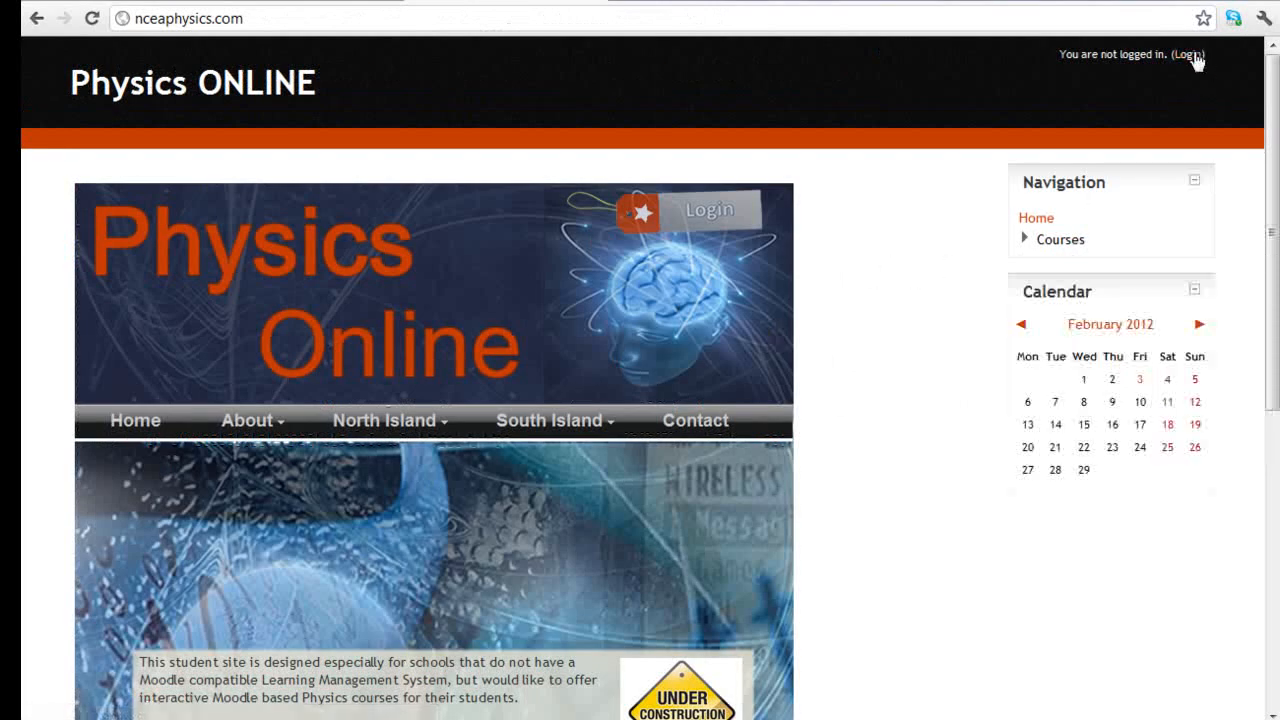
click(1194, 56)
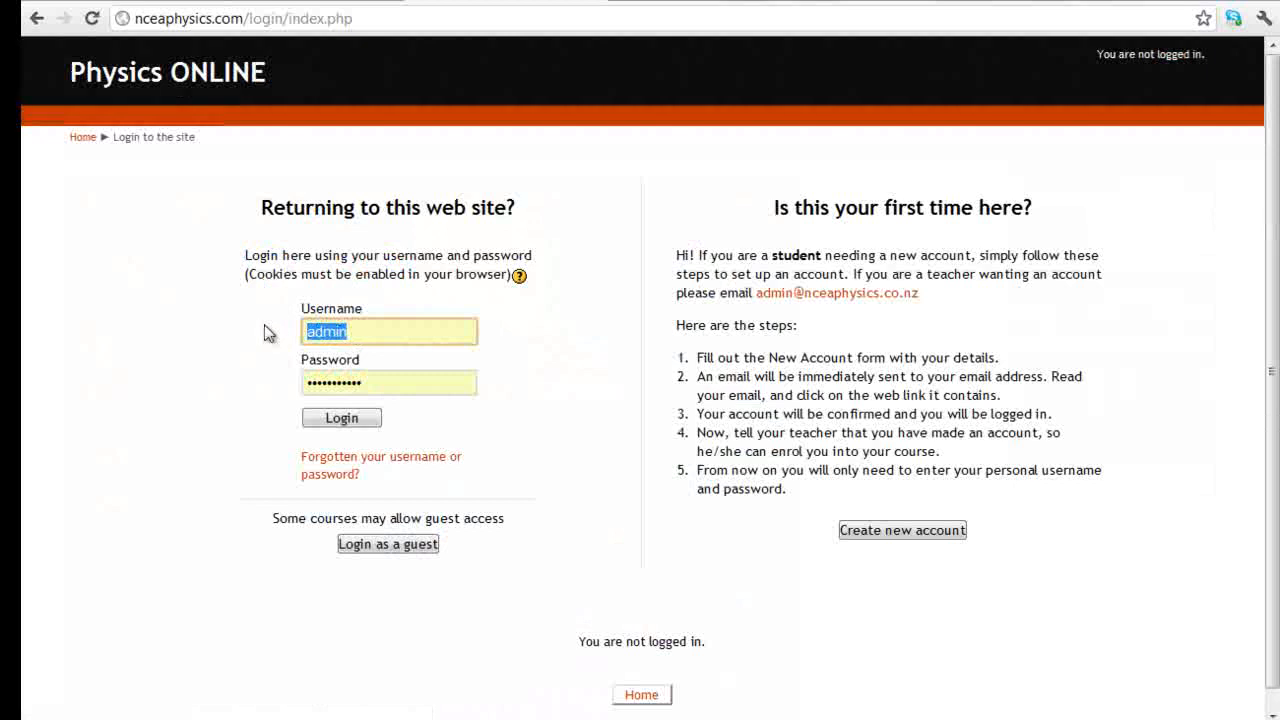
Sign in with the student account's username and password
text(mrharris)
key(Tab)
text(******)
key(Return)
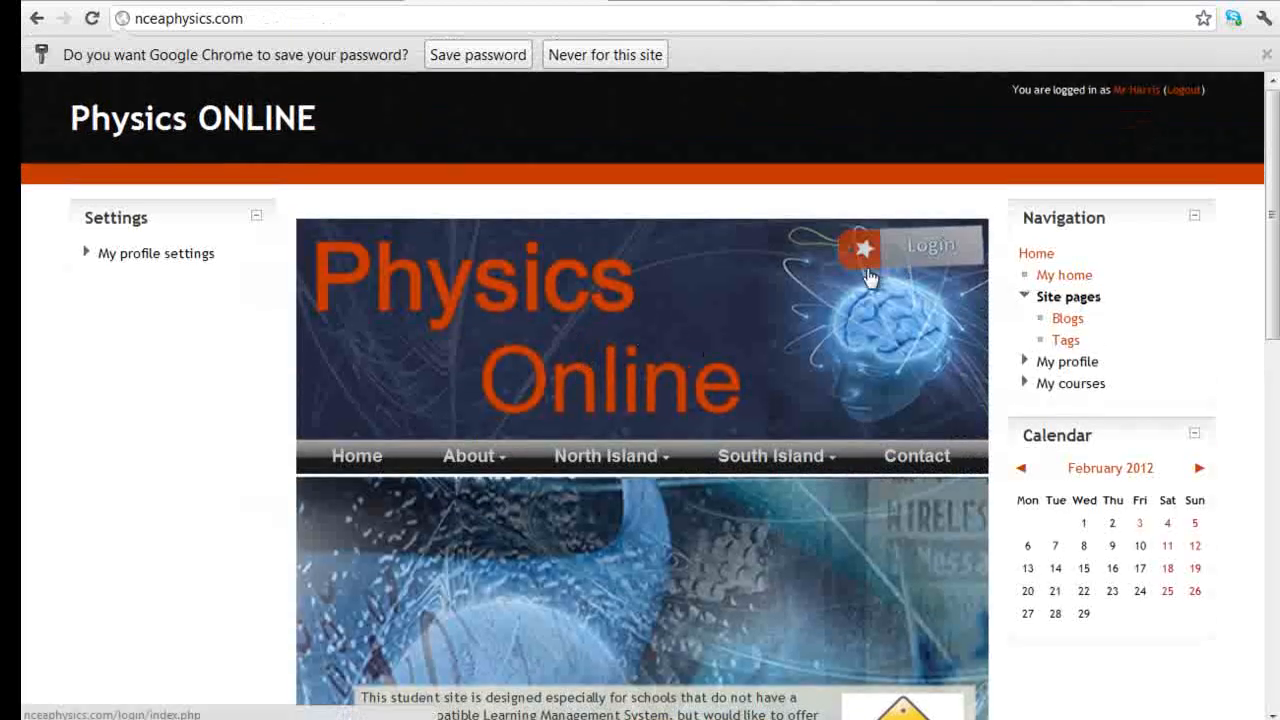
Open the Week1 velocity time graphs quiz in Y12 Mechanics quizes_1 via My courses
click(1070, 384)
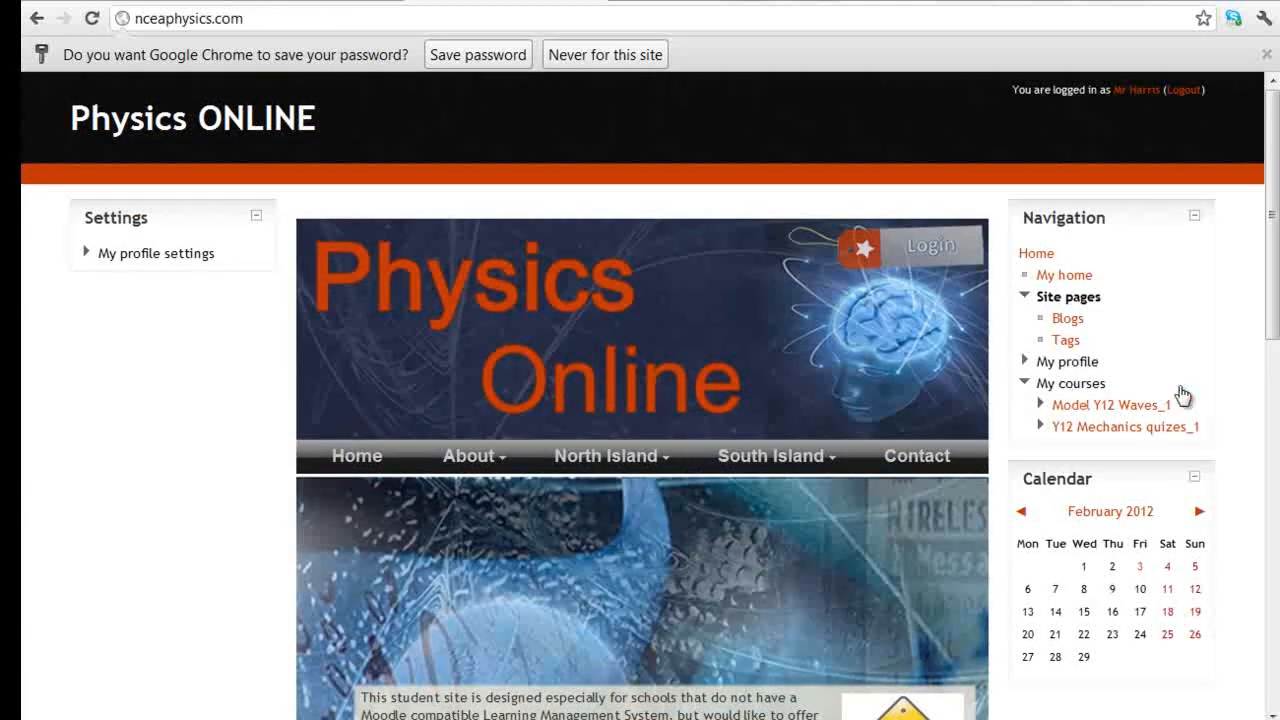
scroll(1178, 390, down, 2)
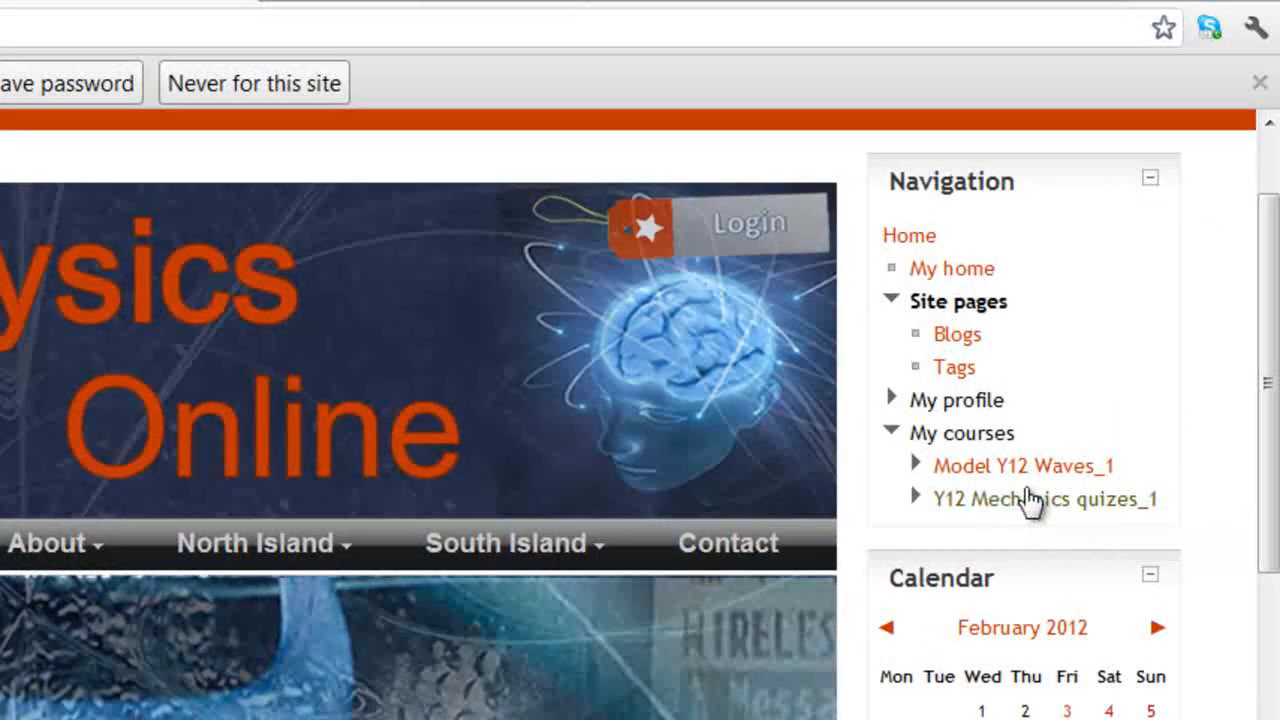
click(1017, 500)
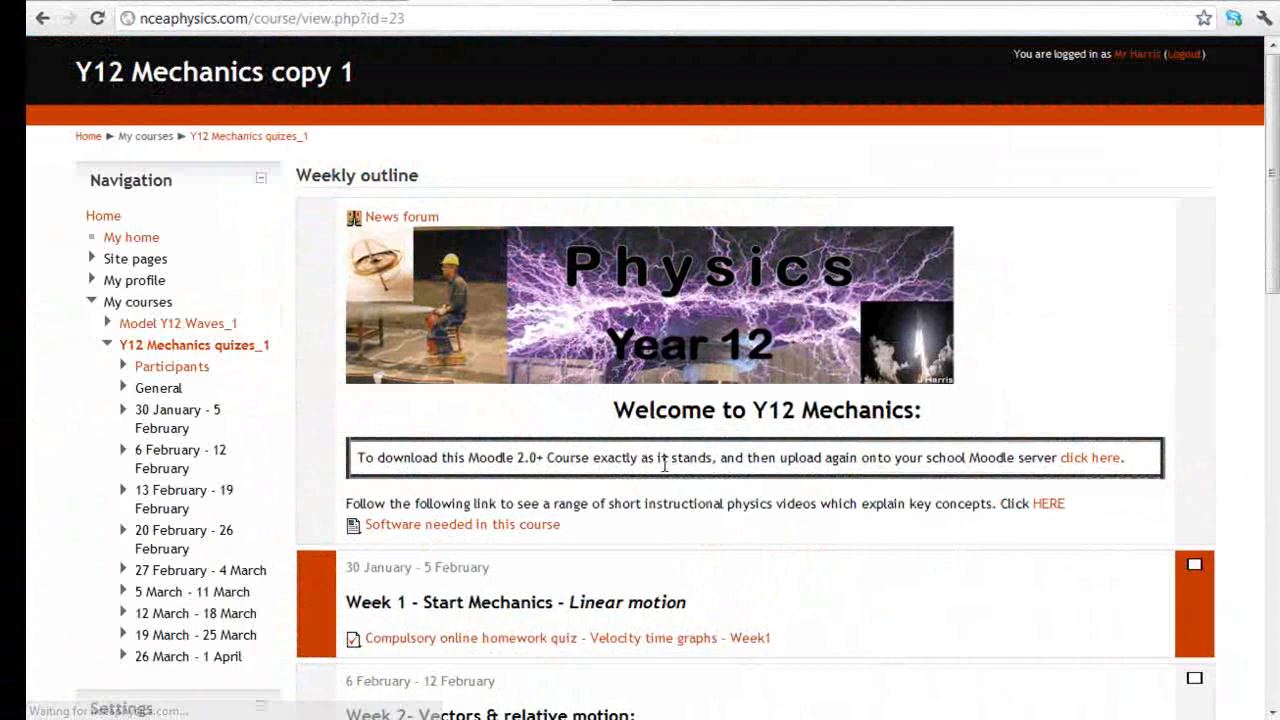
scroll(656, 492, down, 2)
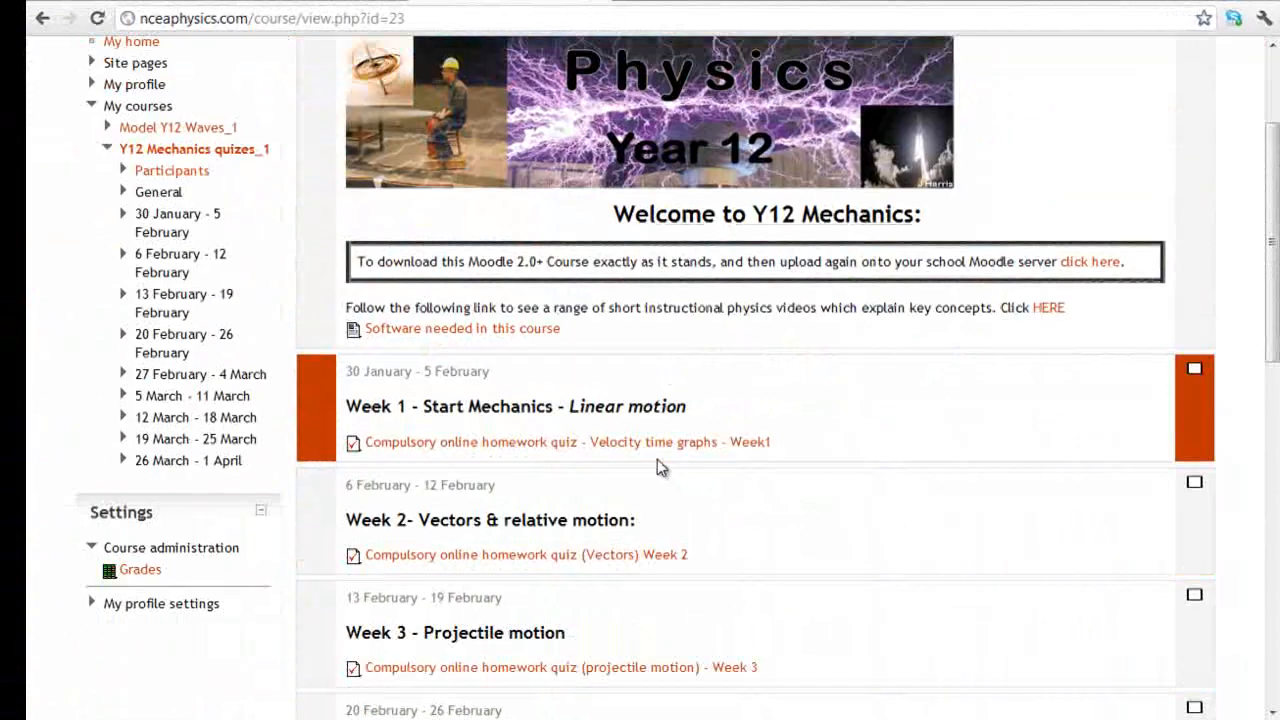
click(566, 452)
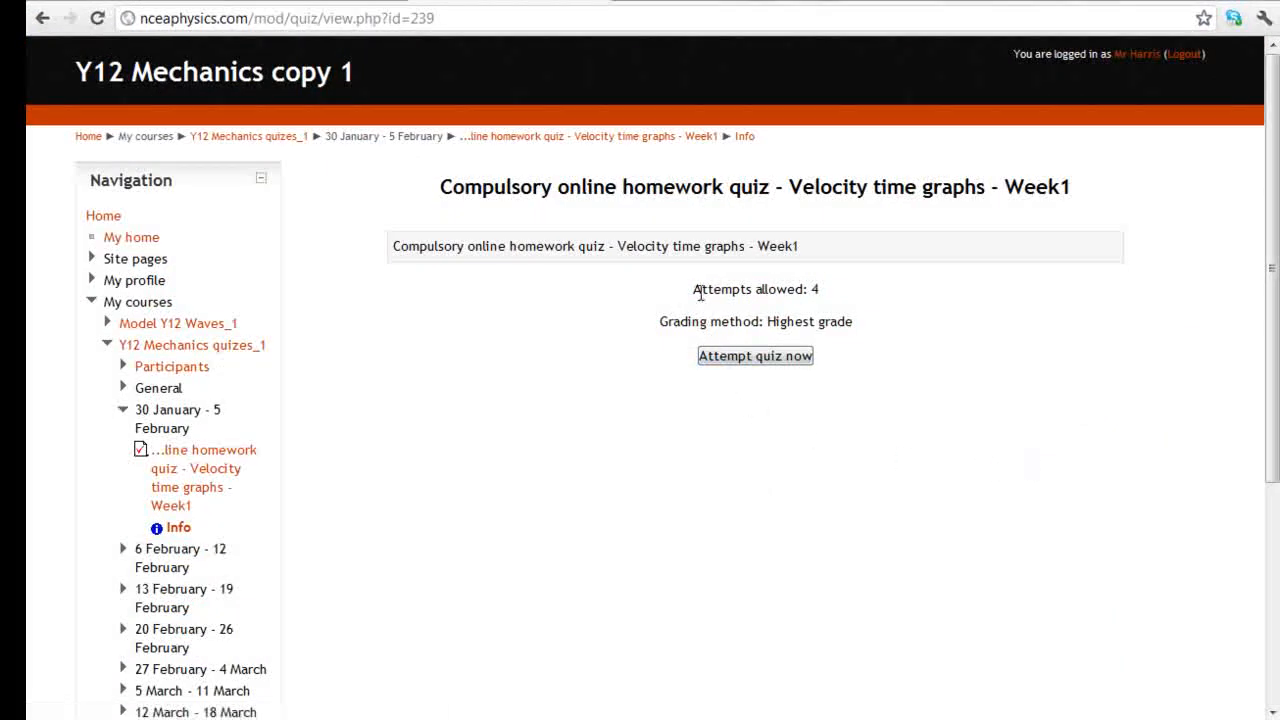
Start a new quiz attempt, tick a. 0-3 for question 1, then return Home
drag(700, 300, 811, 283)
click(767, 362)
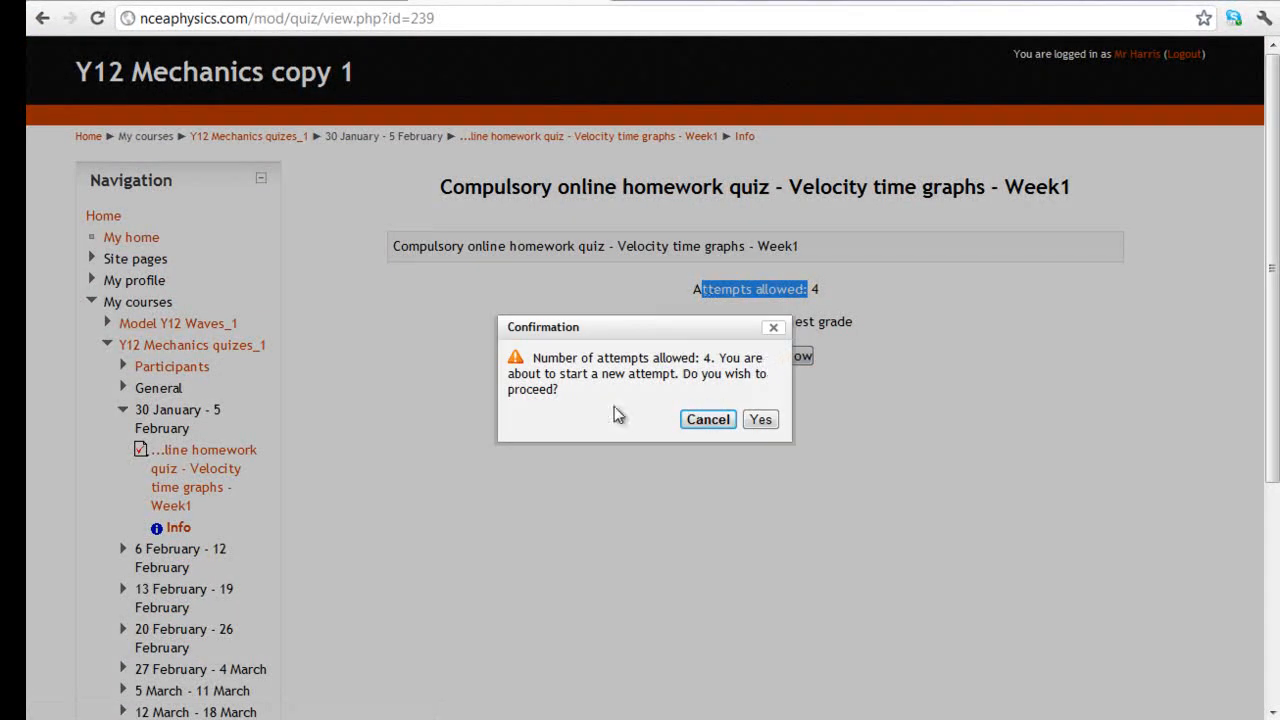
click(760, 421)
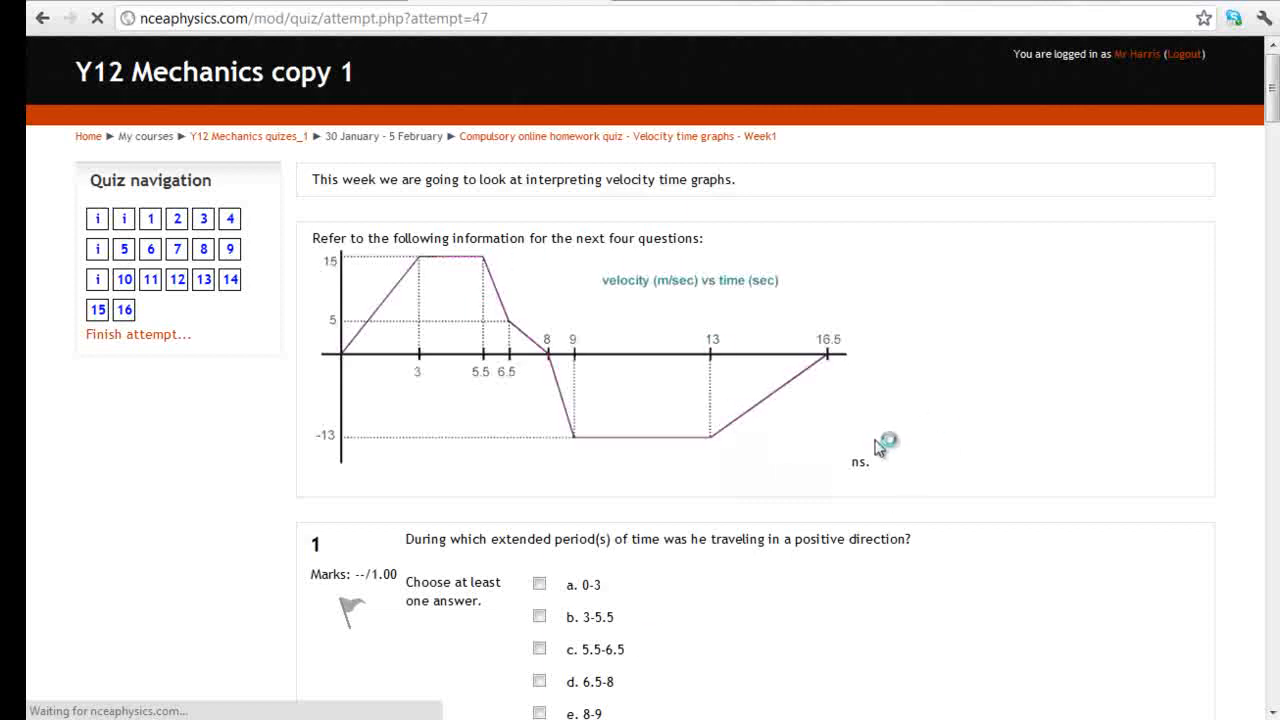
scroll(860, 455, down, 1)
click(540, 488)
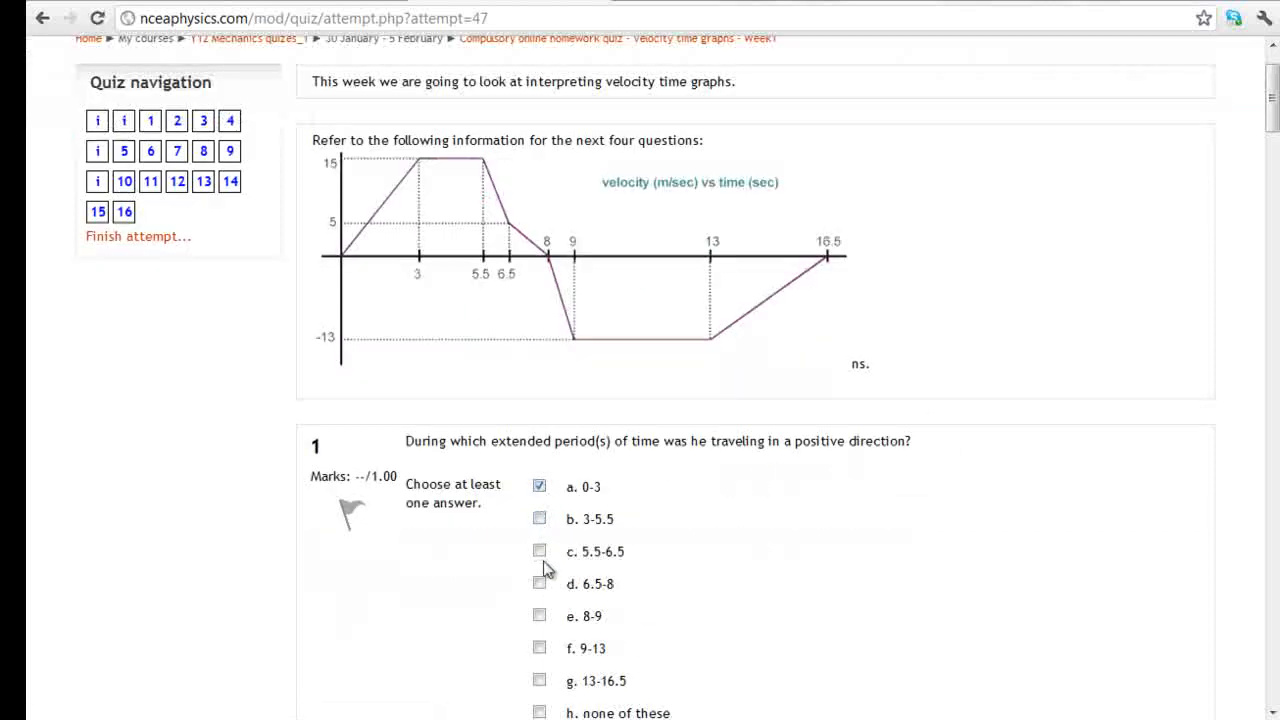
scroll(545, 600, down, 3)
click(430, 455)
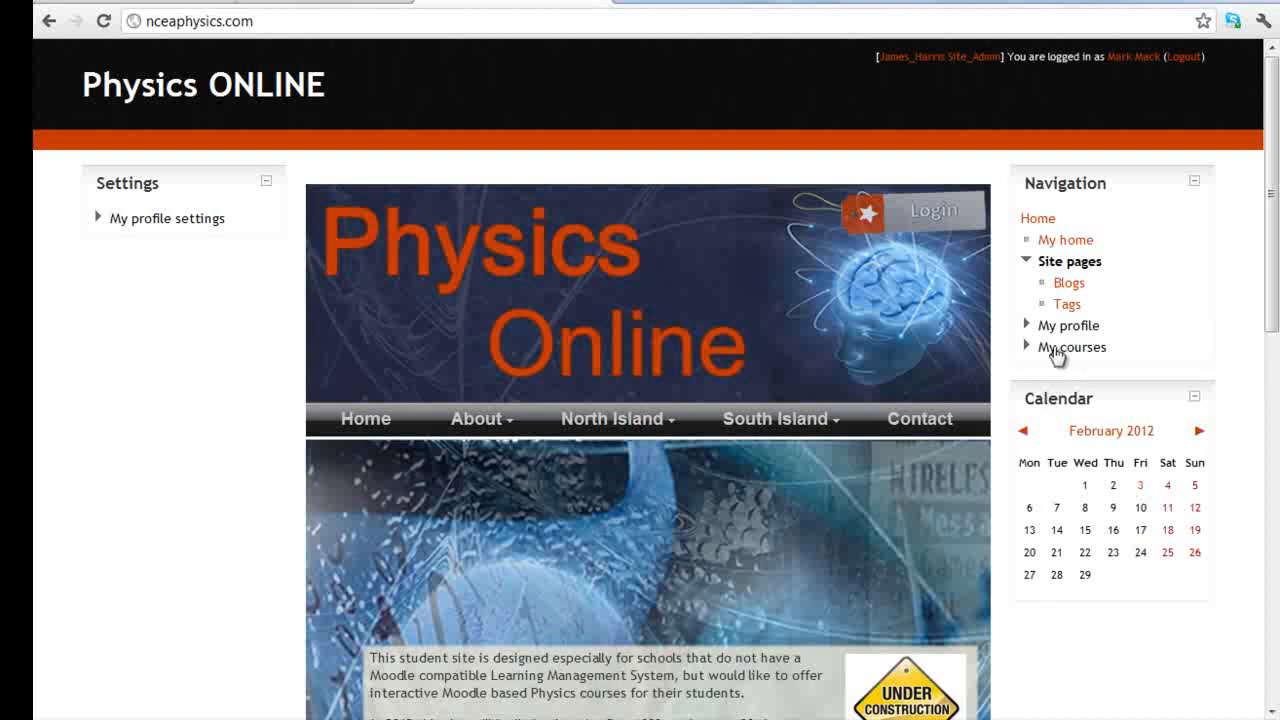
Open the Y12 Mechanics quizes_1 course and turn editing on
click(1050, 350)
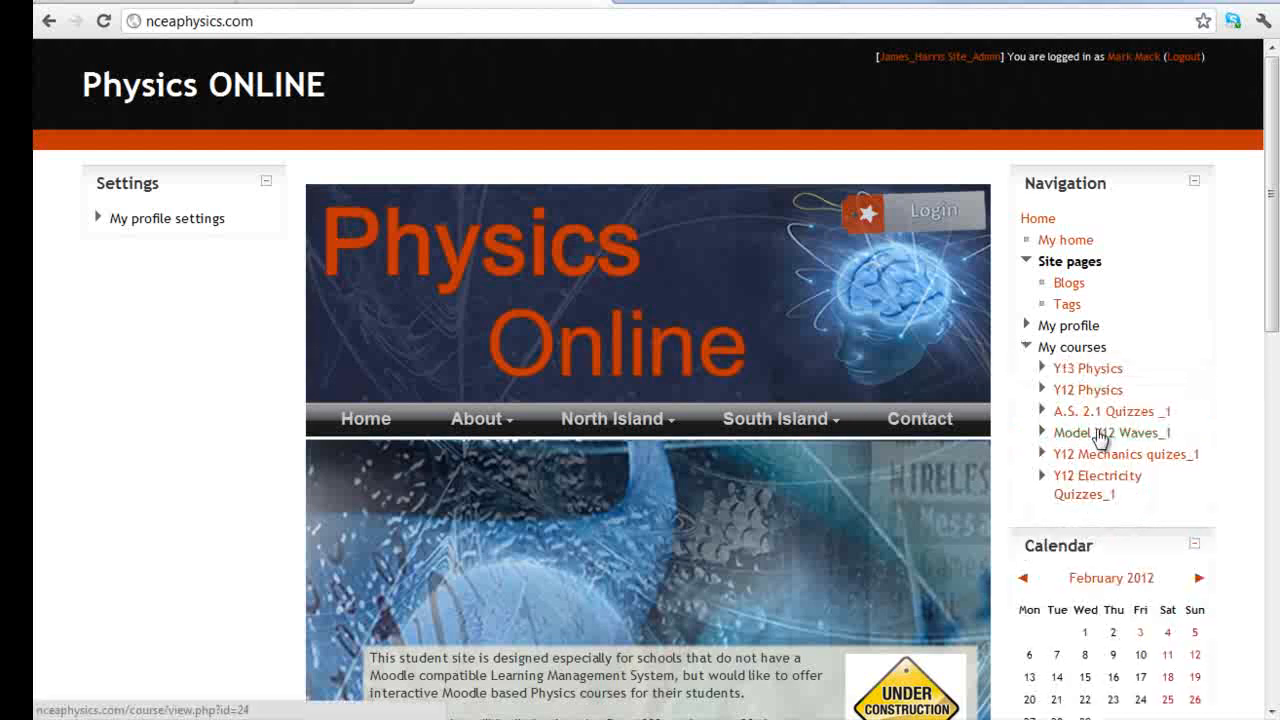
click(1117, 456)
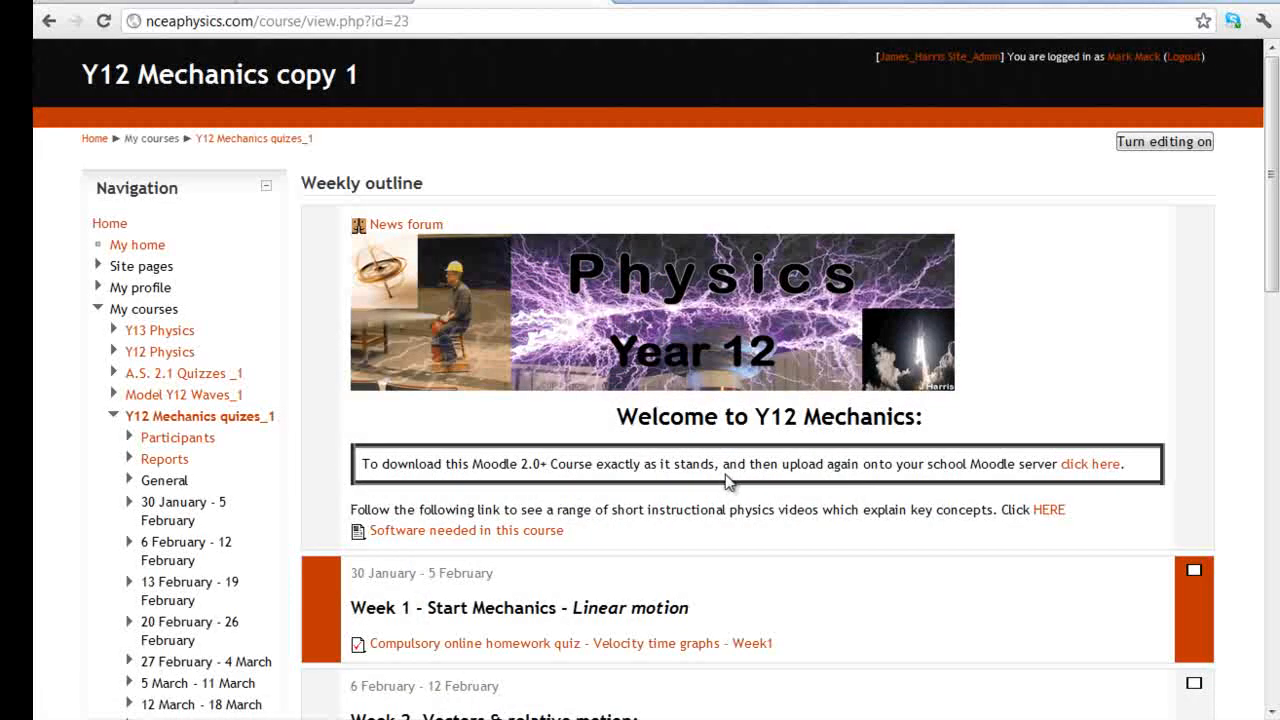
scroll(510, 495, down, 2)
scroll(869, 437, up, 2)
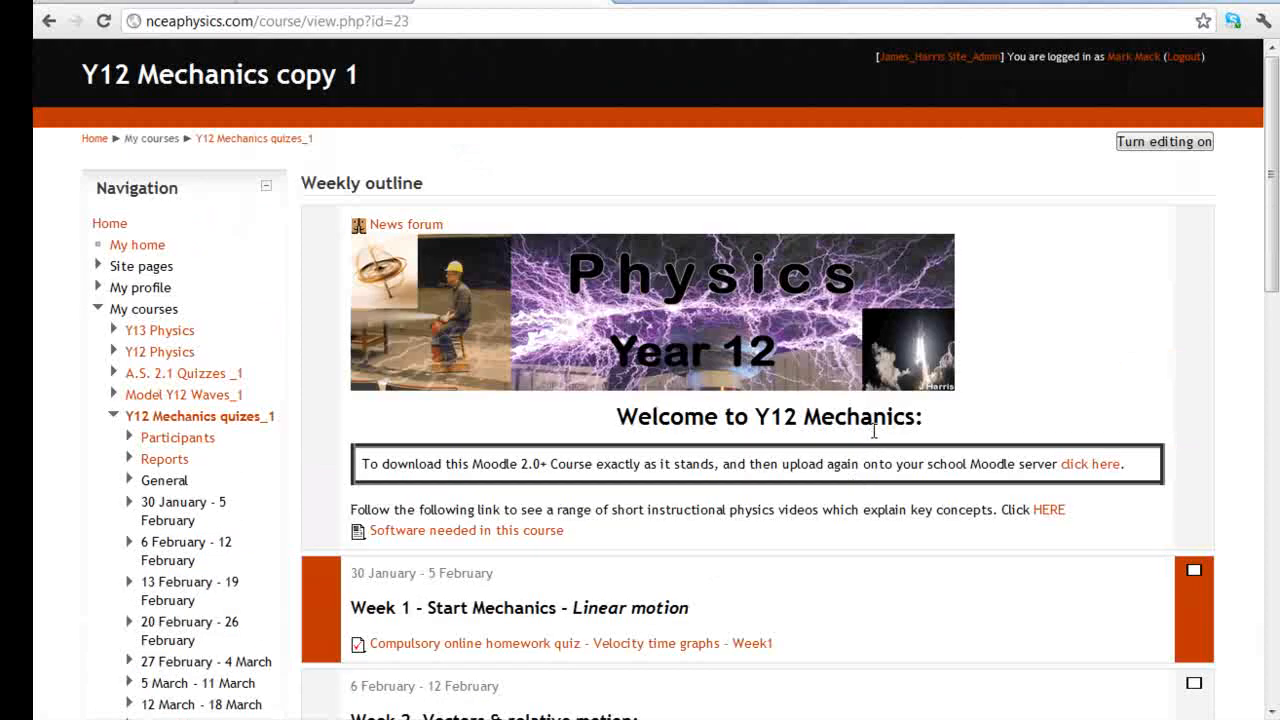
click(1163, 142)
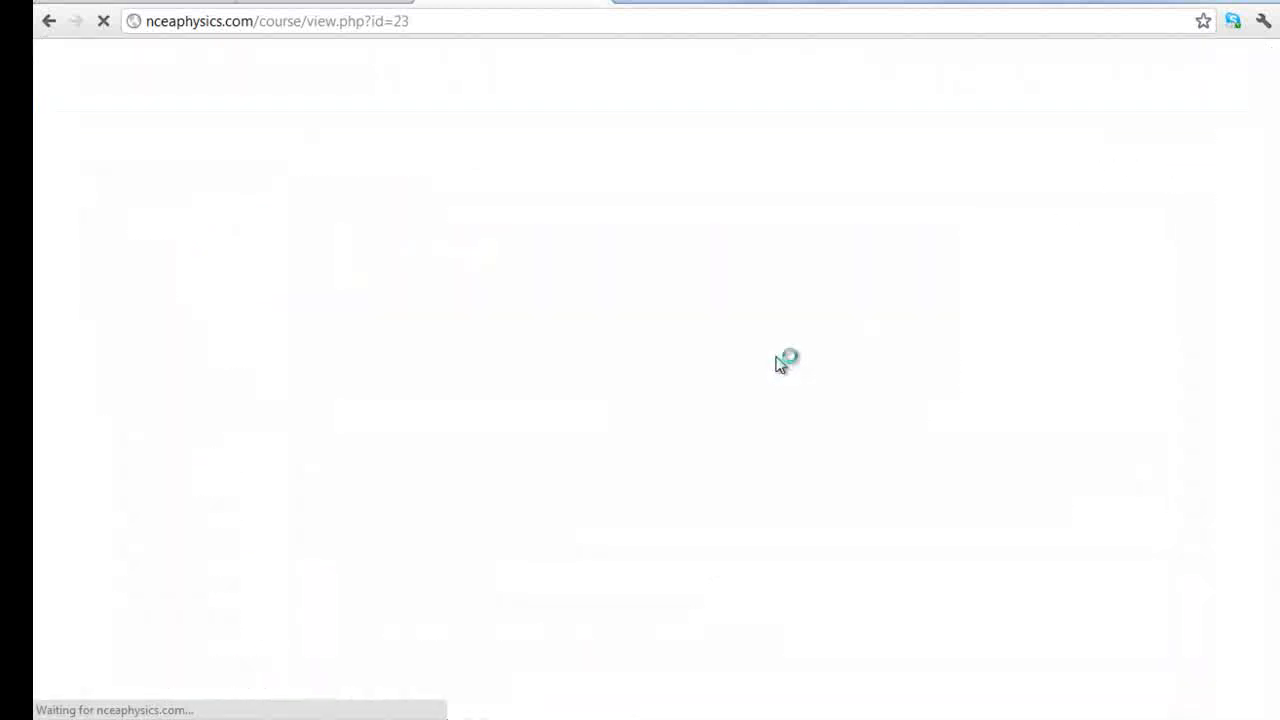
Delete the label about downloading the course, then show Week 1's resource types
scroll(380, 520, down, 1)
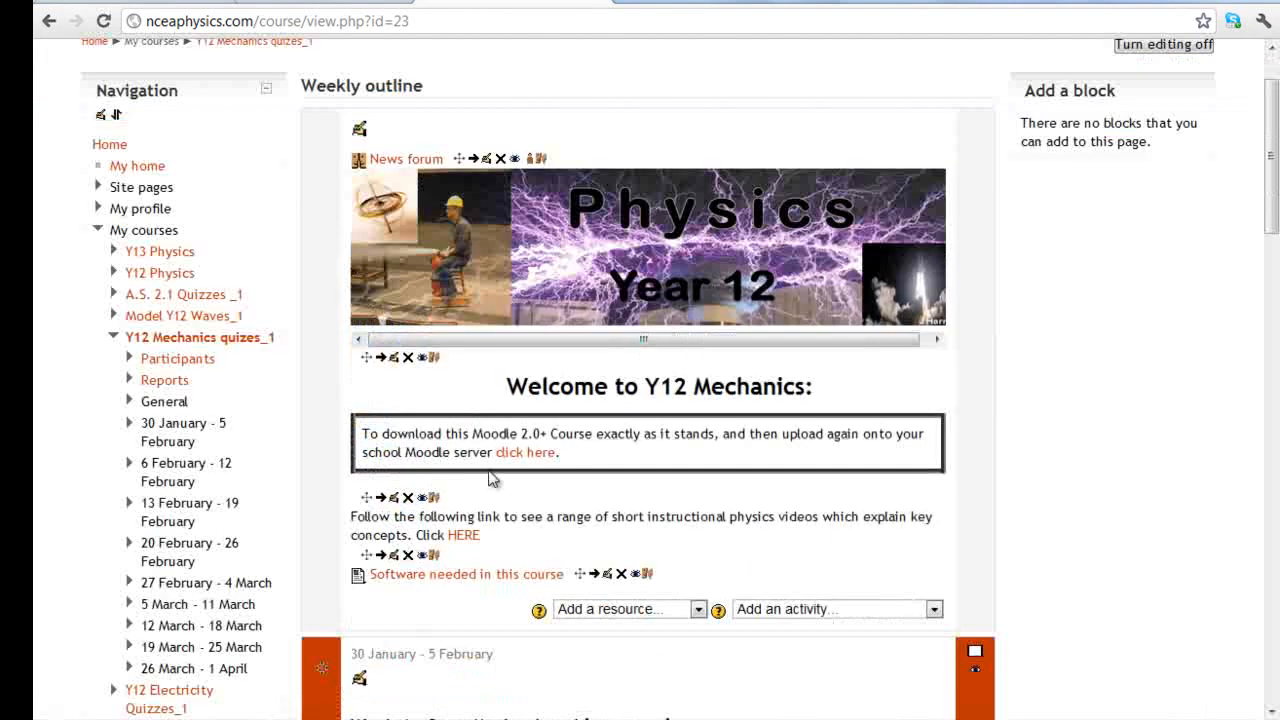
click(408, 497)
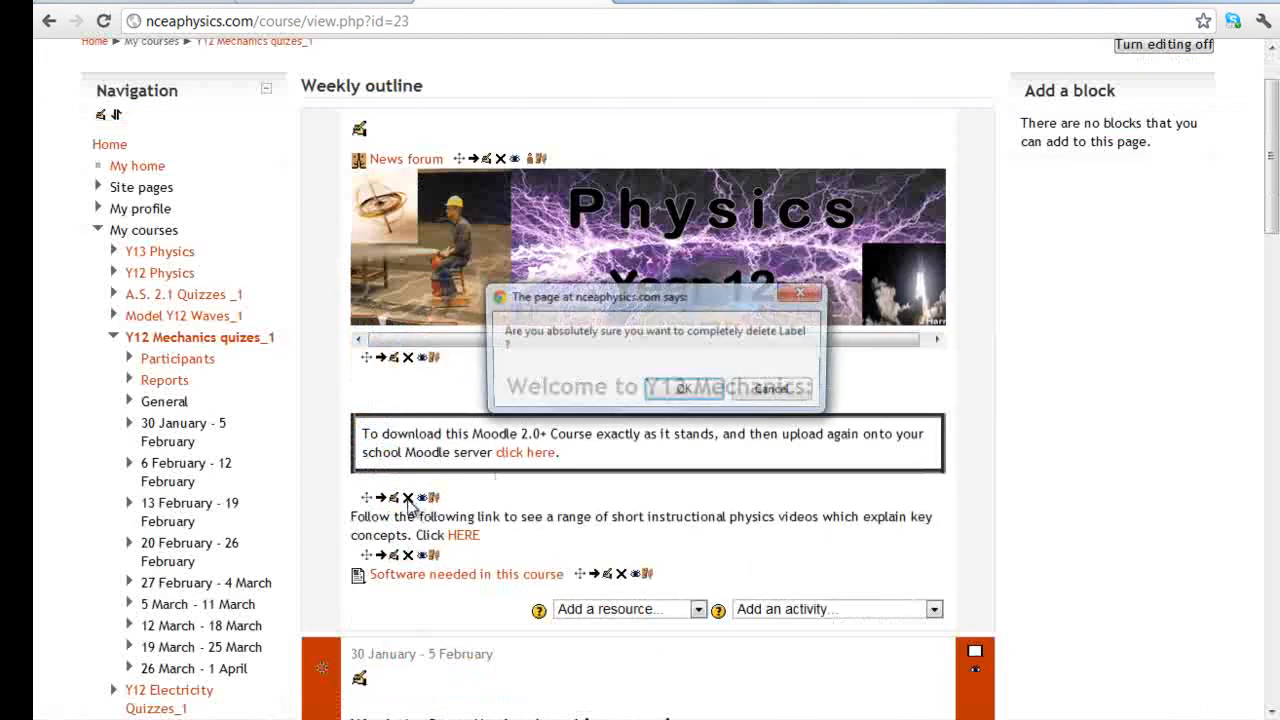
click(680, 391)
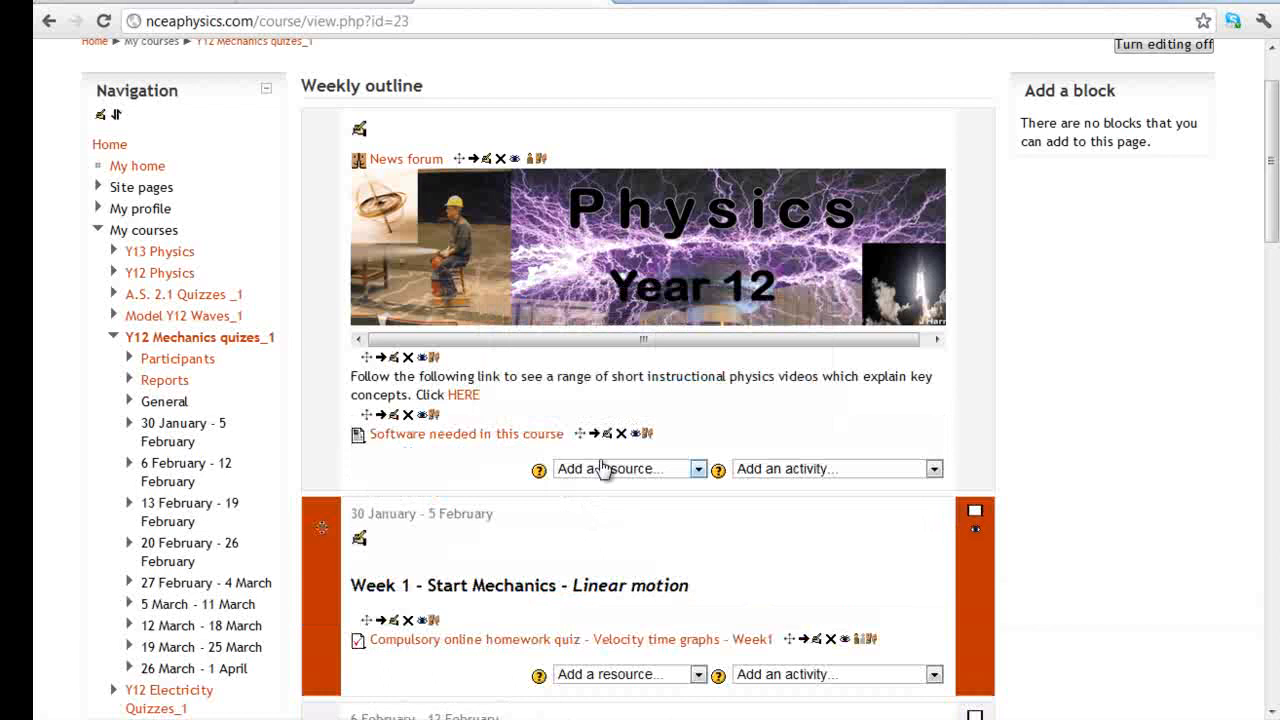
scroll(667, 393, down, 2)
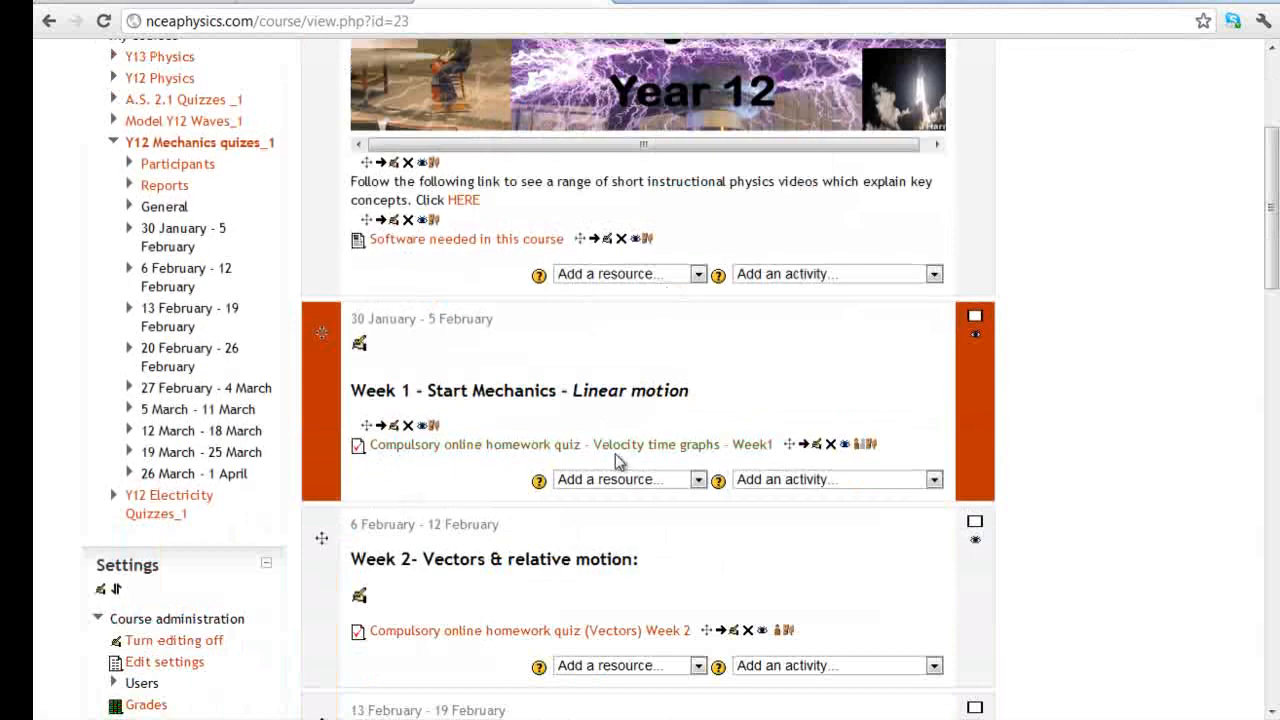
click(622, 481)
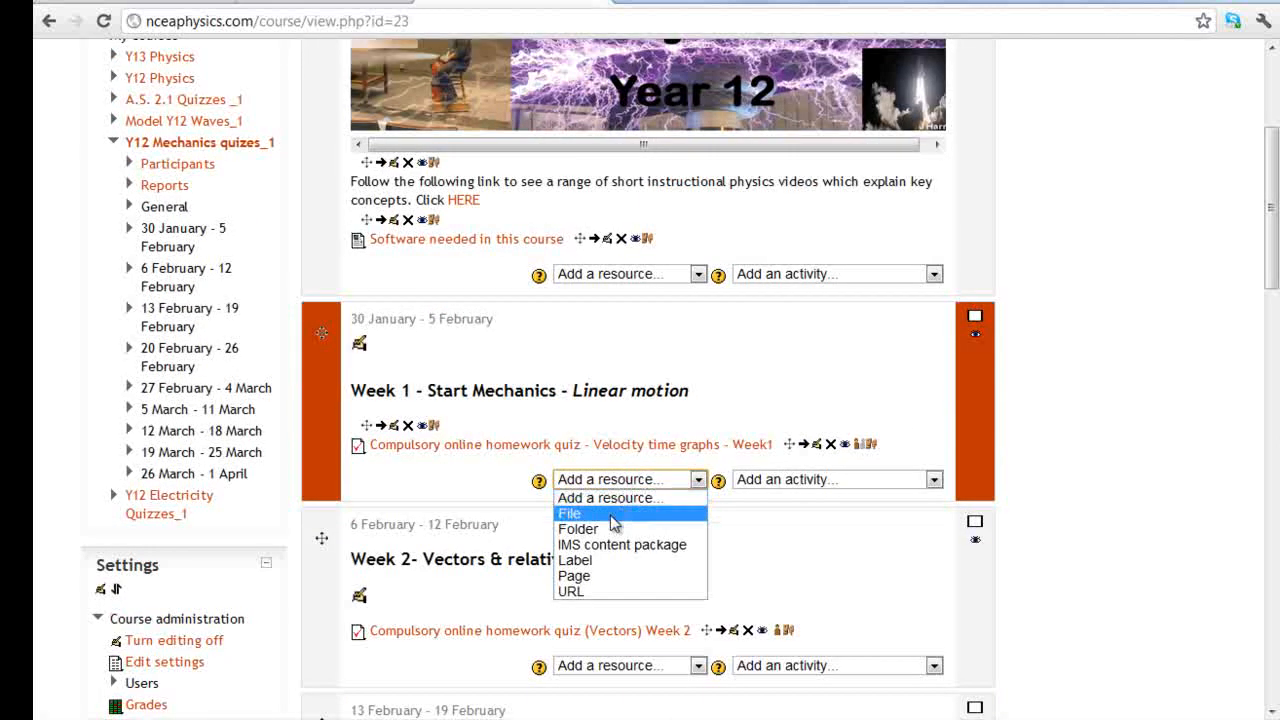
Add a File resource to Week 1 and name it Newton's laws
click(613, 514)
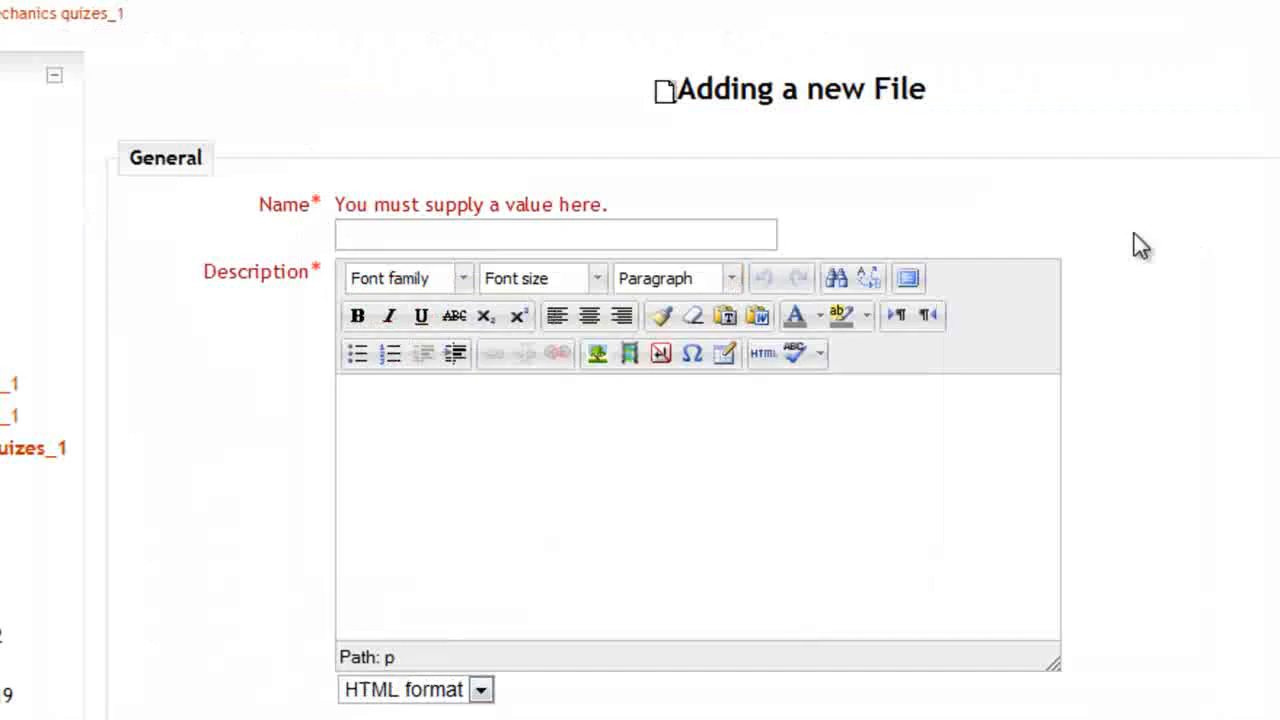
click(545, 243)
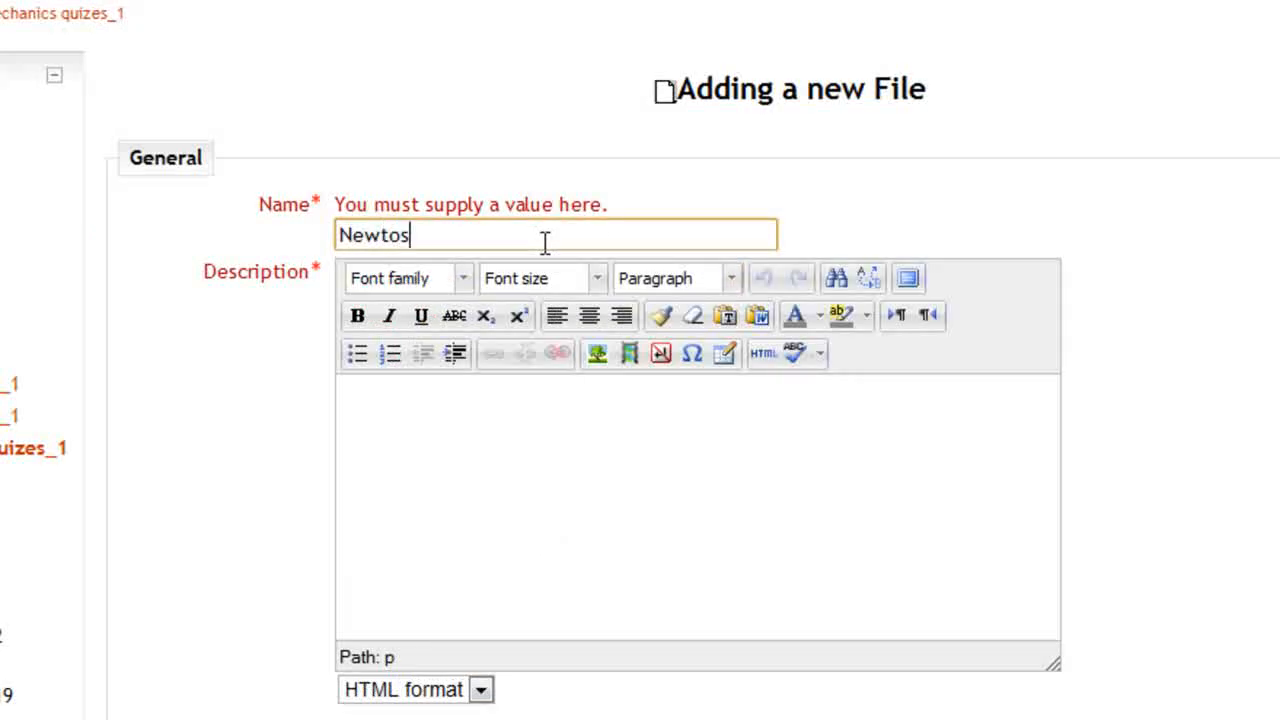
key(BackSpace)
key(BackSpace)
click(531, 458)
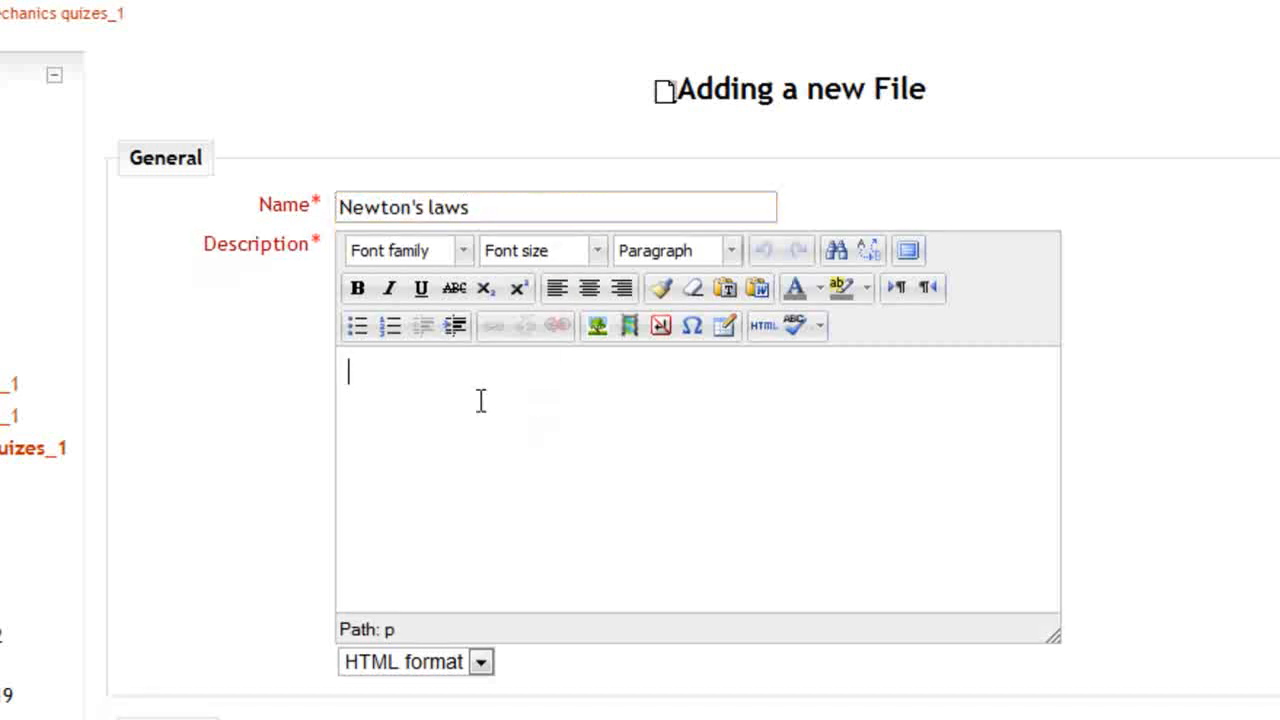
Copy the name Newton's laws into the Description and bring up the Content file picker
click(534, 197)
key(ctrl+a)
key(ctrl+c)
click(510, 469)
key(ctrl+v)
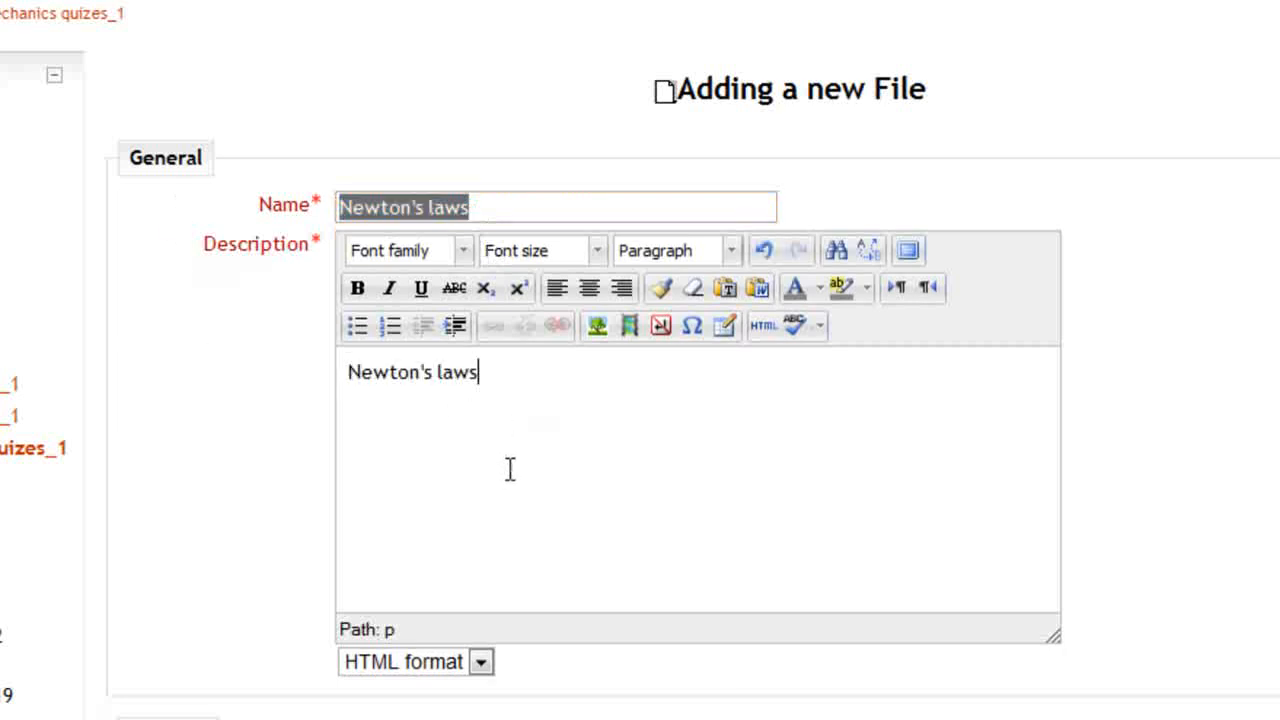
scroll(1171, 377, down, 5)
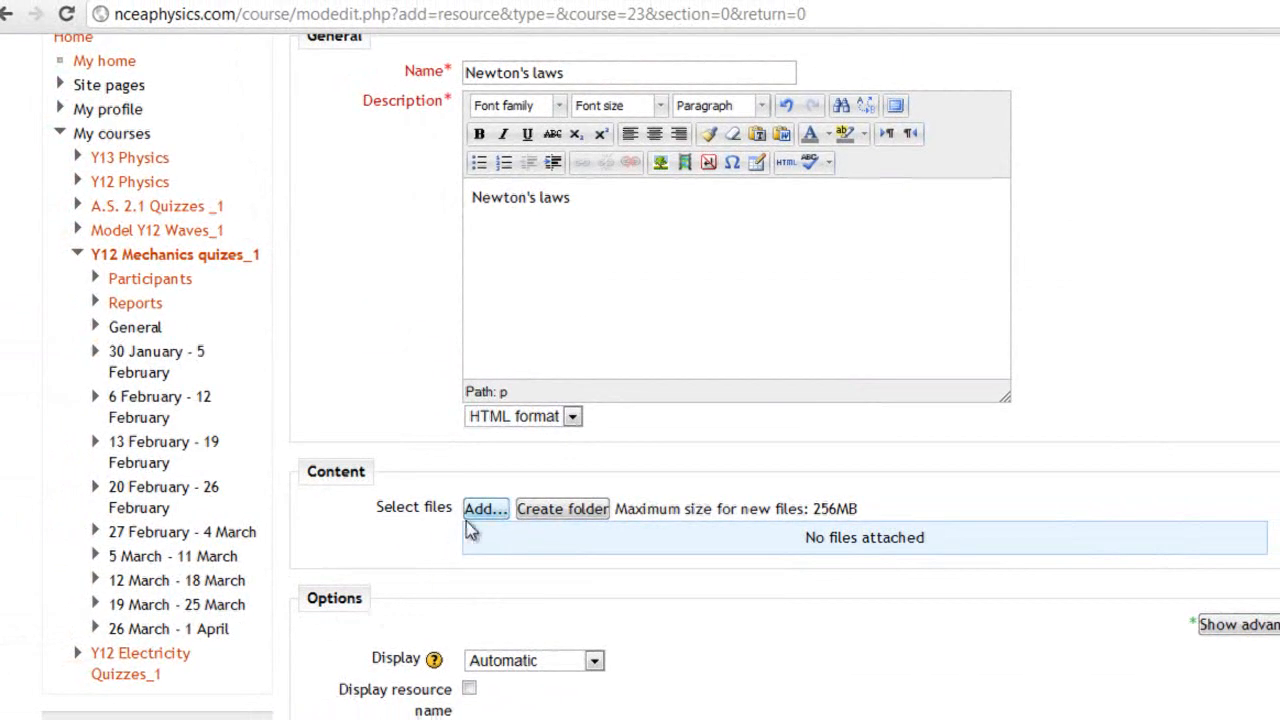
click(366, 347)
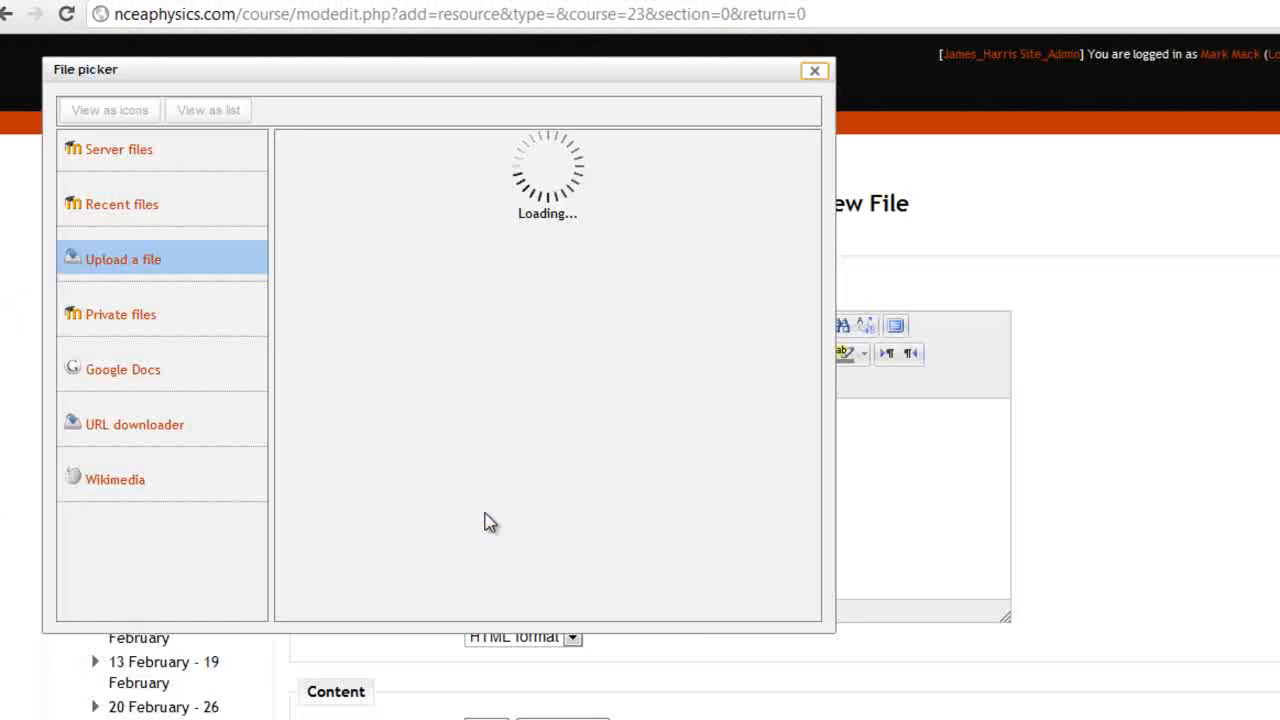
Look through the Recent files, Google Docs and URL sources, then return to Upload a file
click(128, 208)
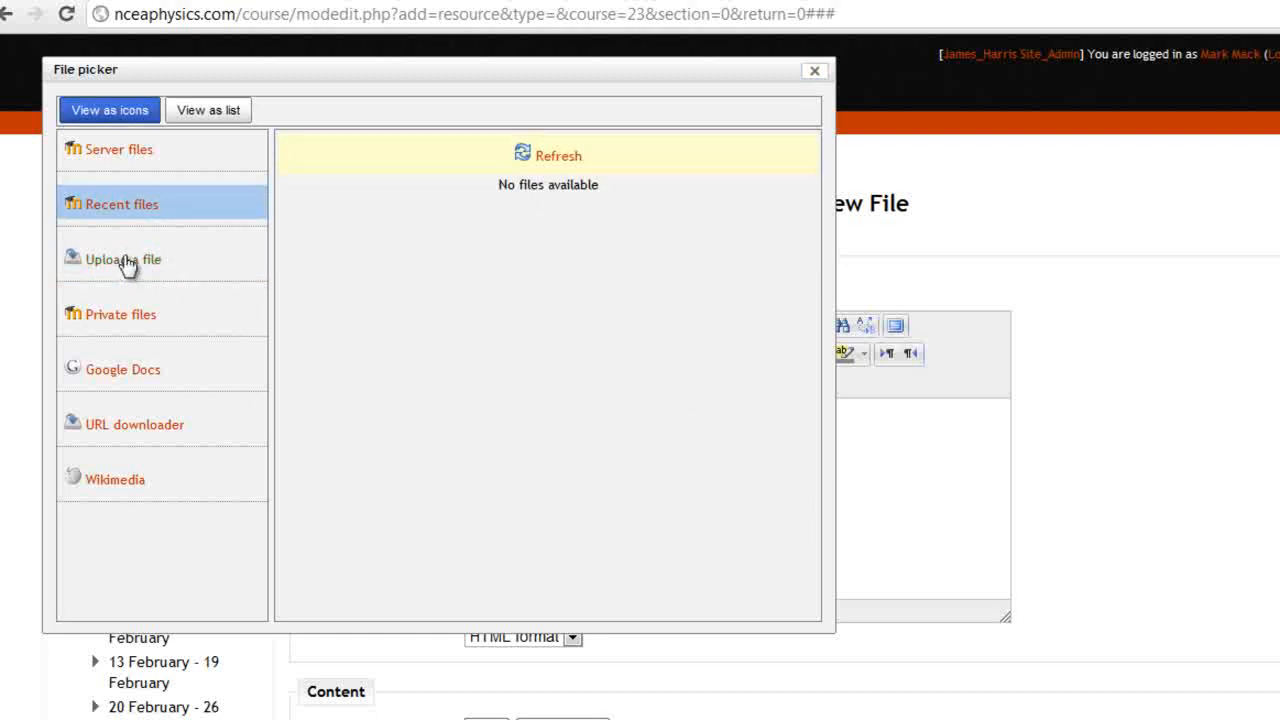
click(122, 378)
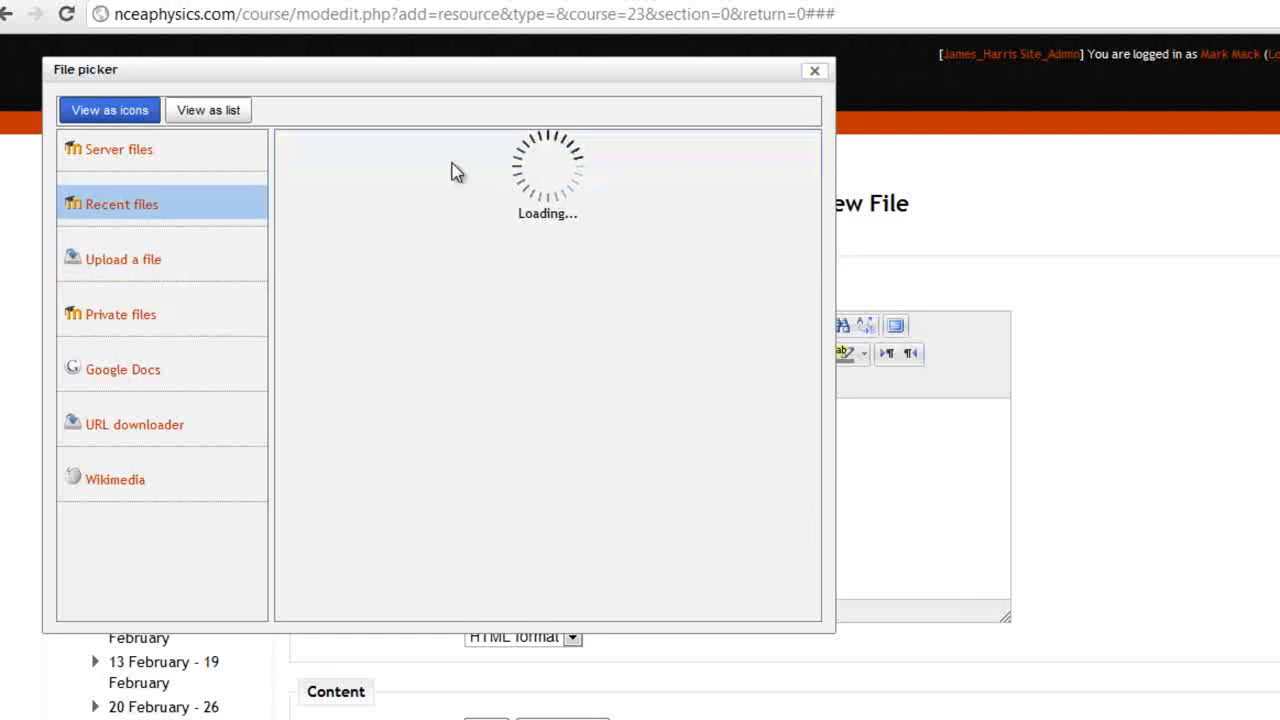
click(138, 432)
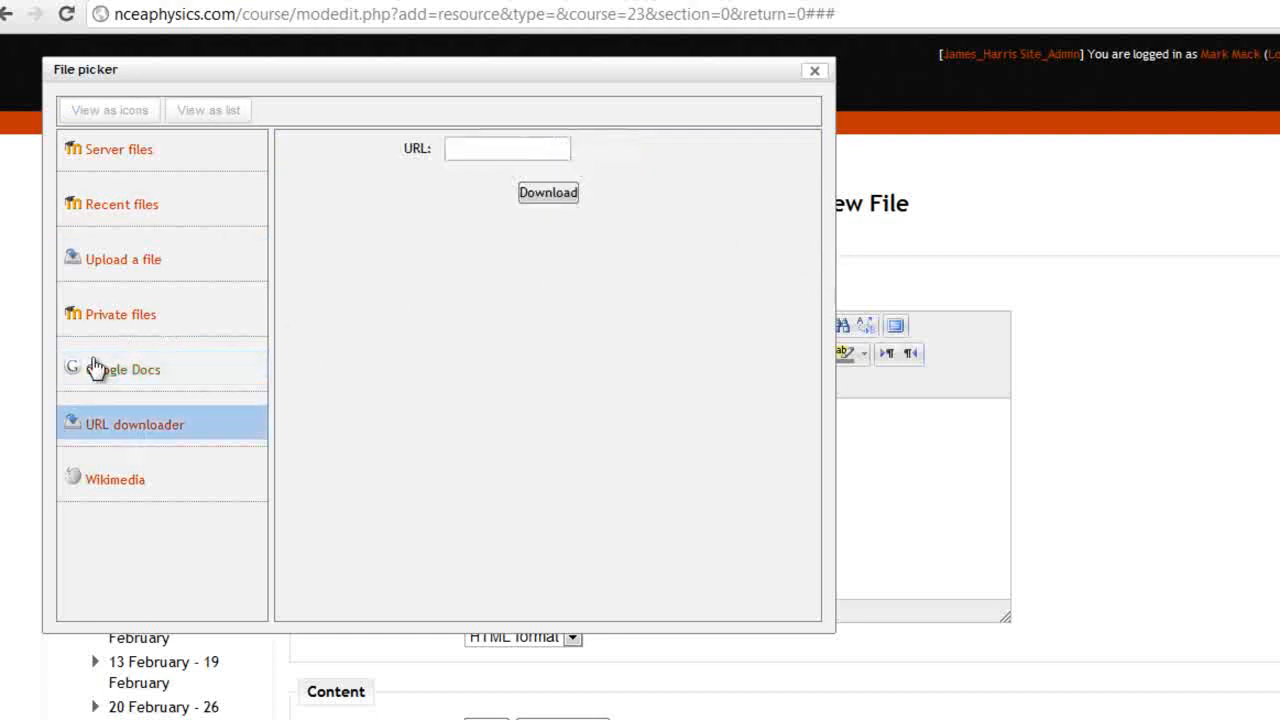
click(134, 268)
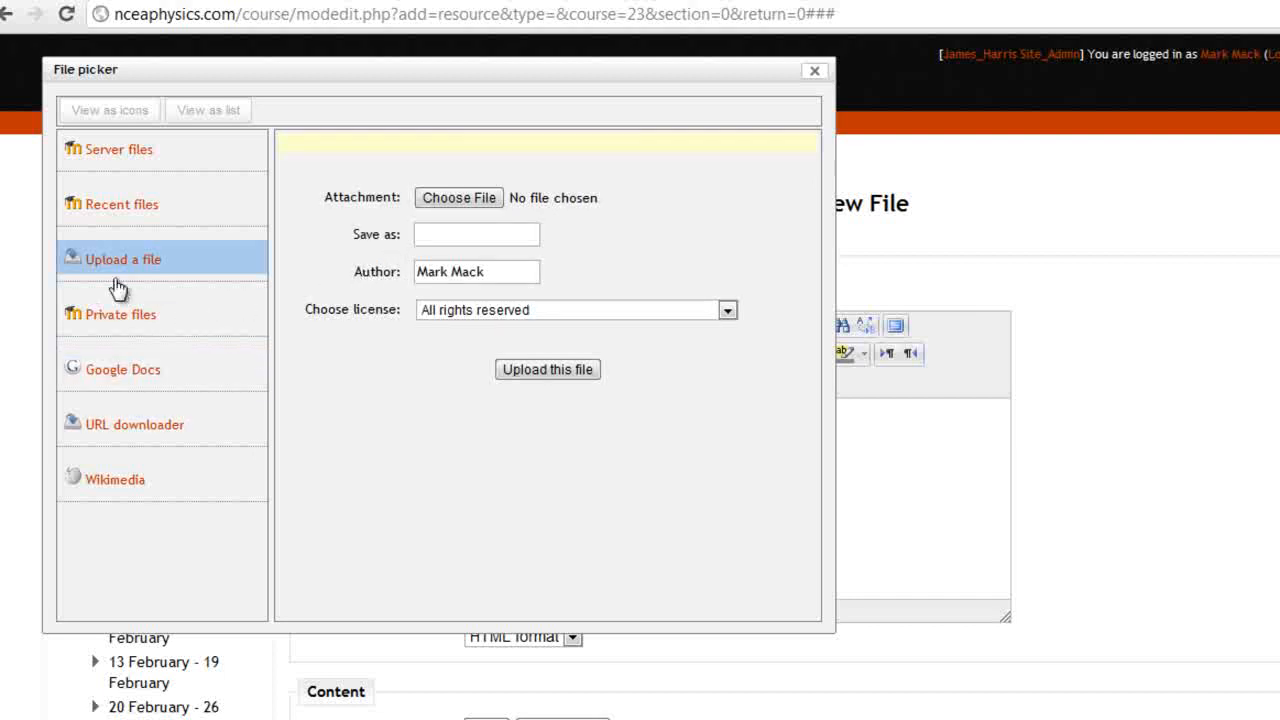
Keep the All rights reserved licence and upload intro to Newtons laws, mechanics.ppt
click(560, 312)
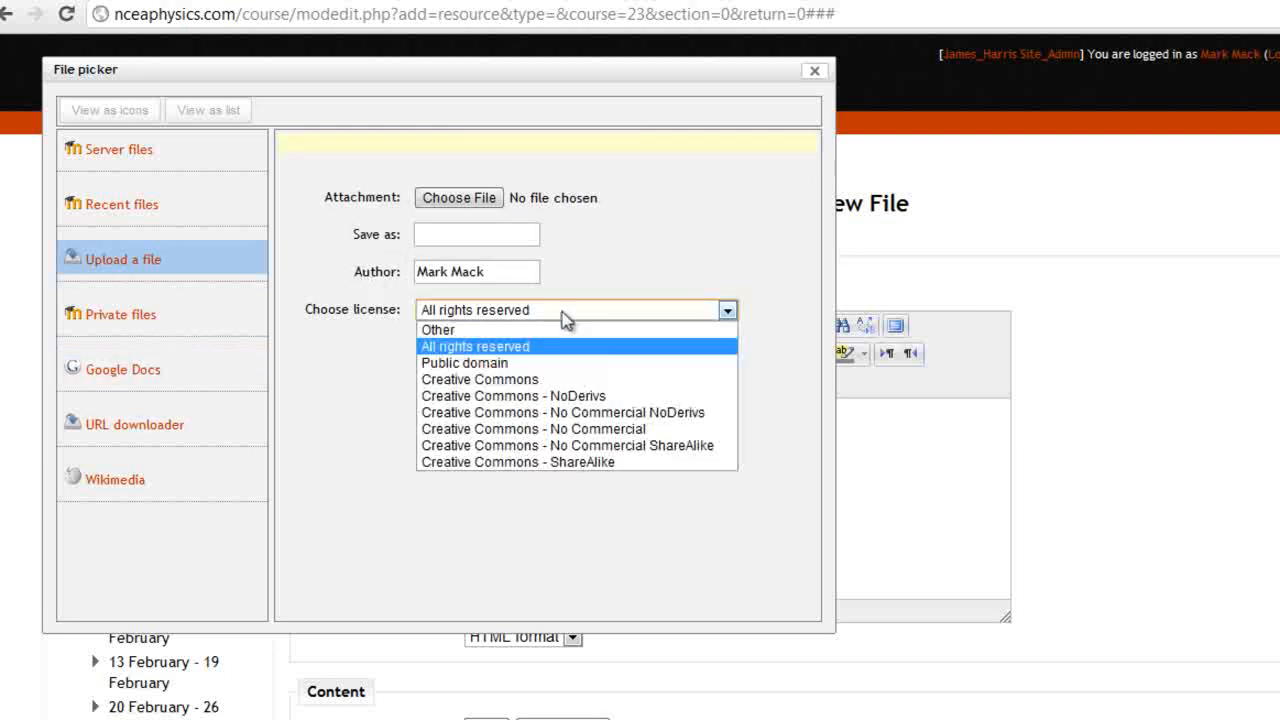
click(683, 249)
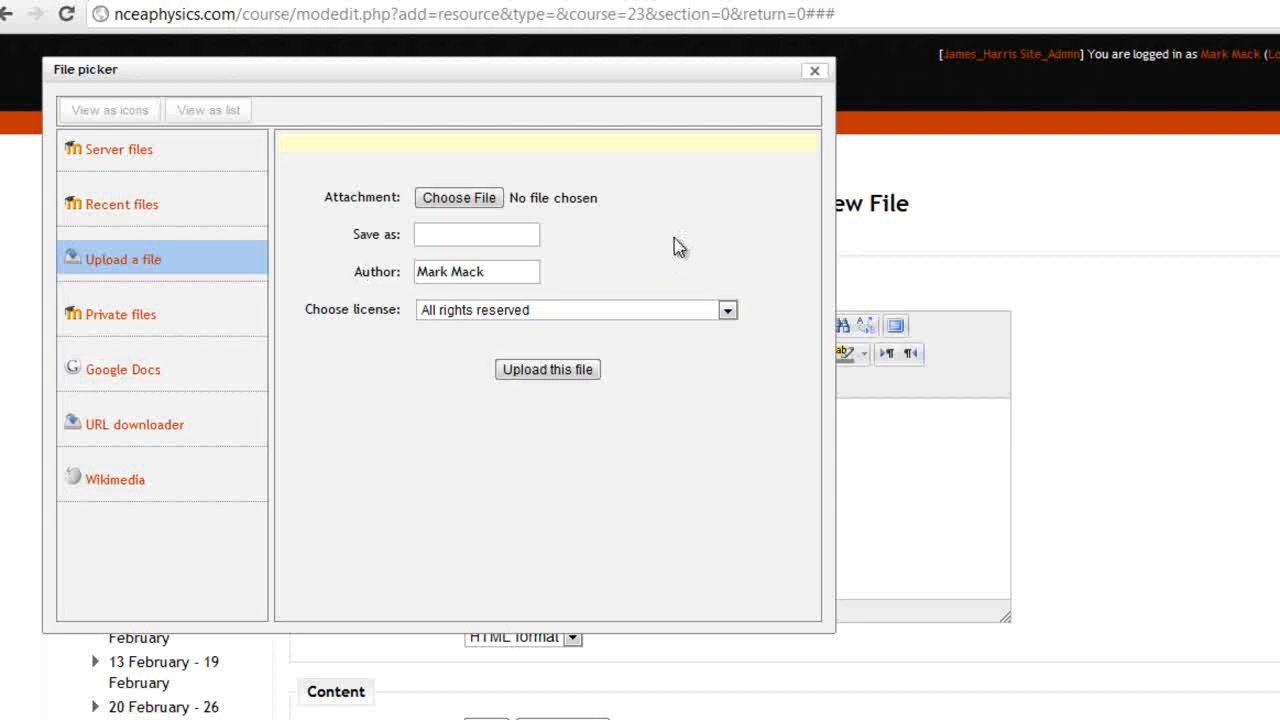
click(456, 198)
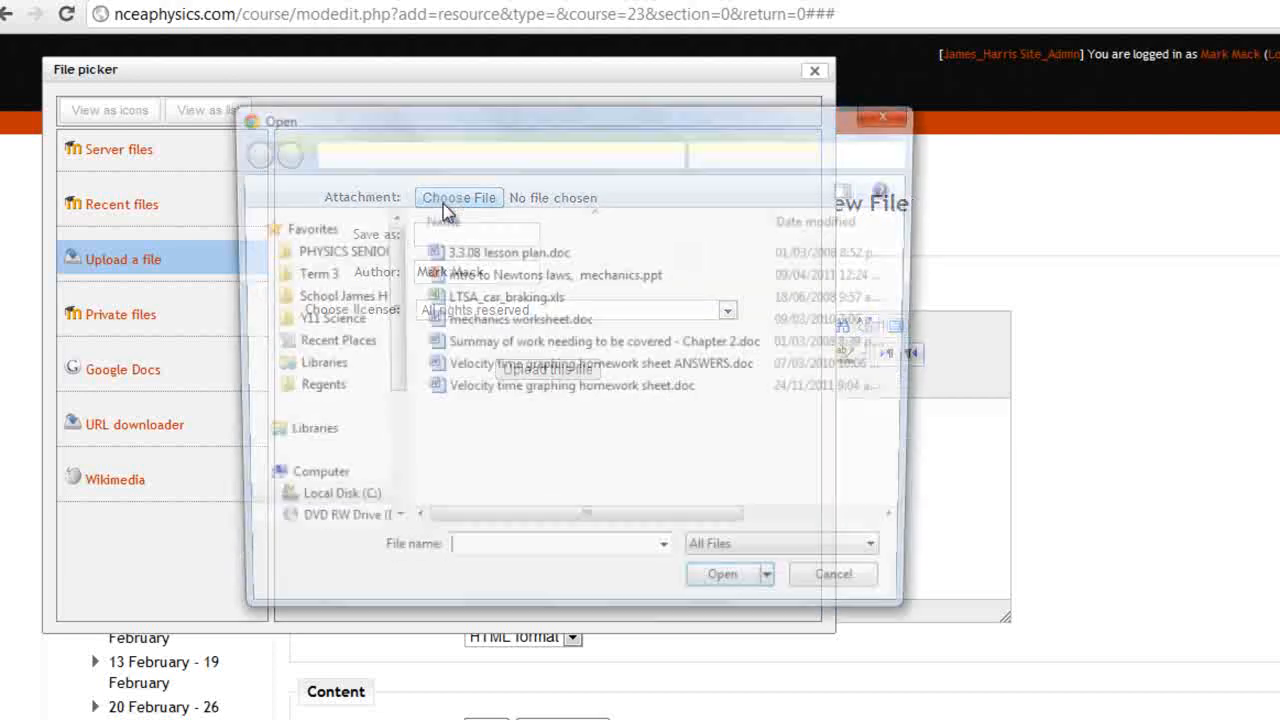
click(538, 279)
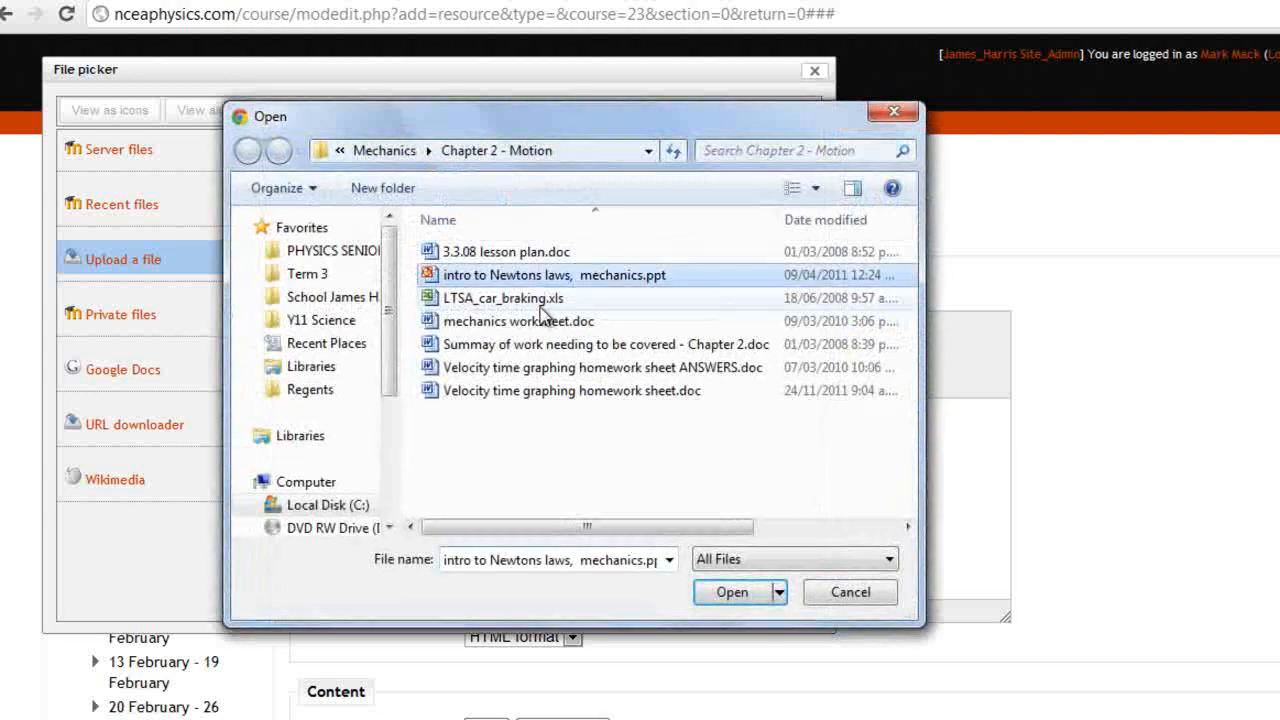
click(731, 596)
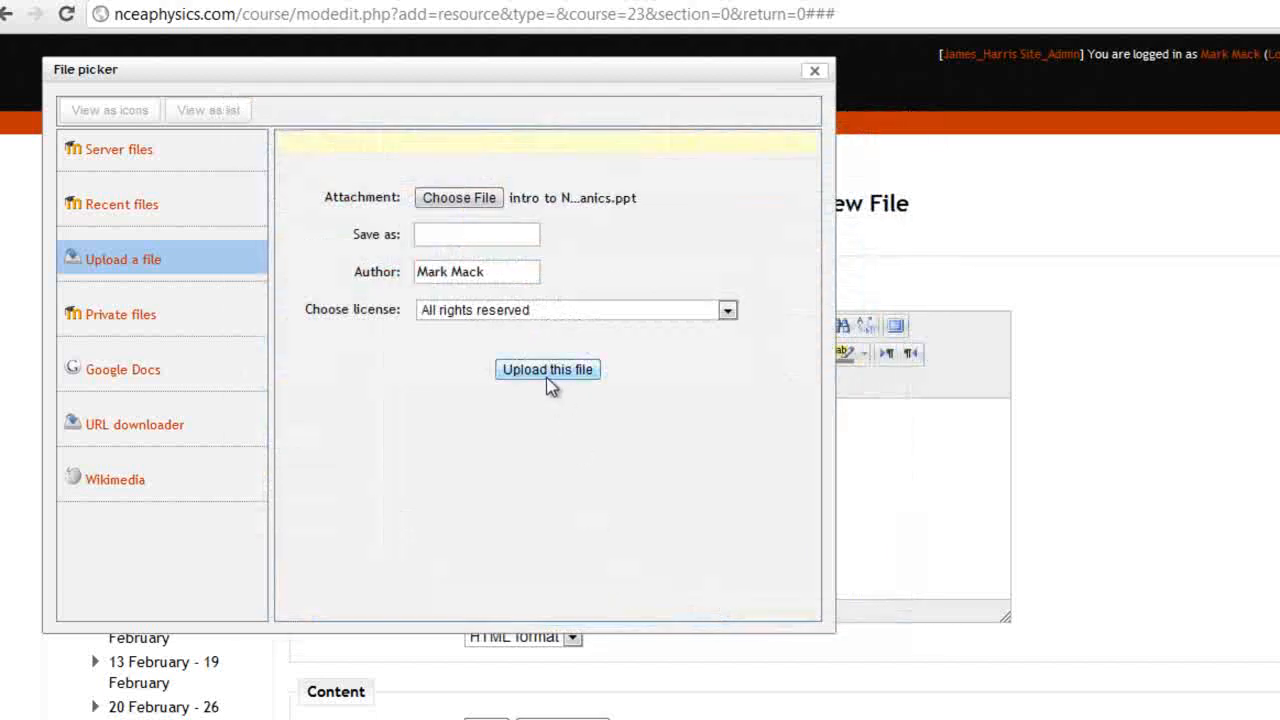
click(547, 378)
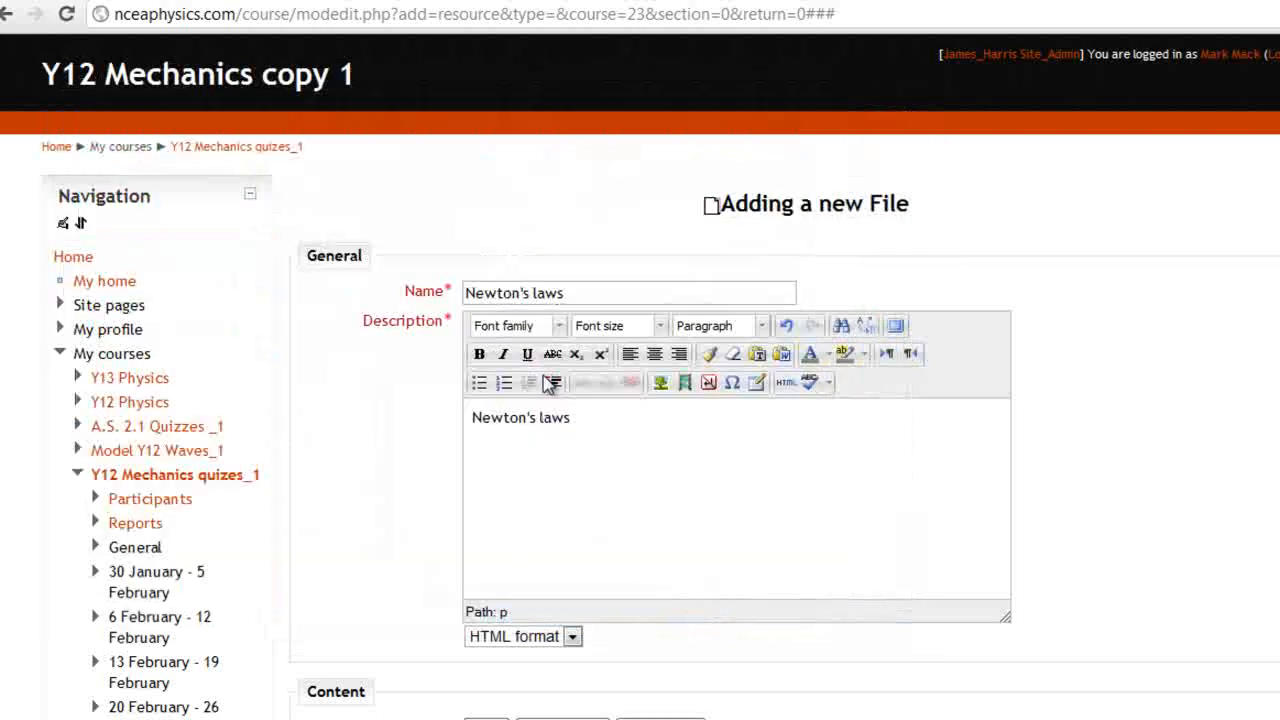
Leave the file's Display option set to Automatic
scroll(579, 461, down, 2)
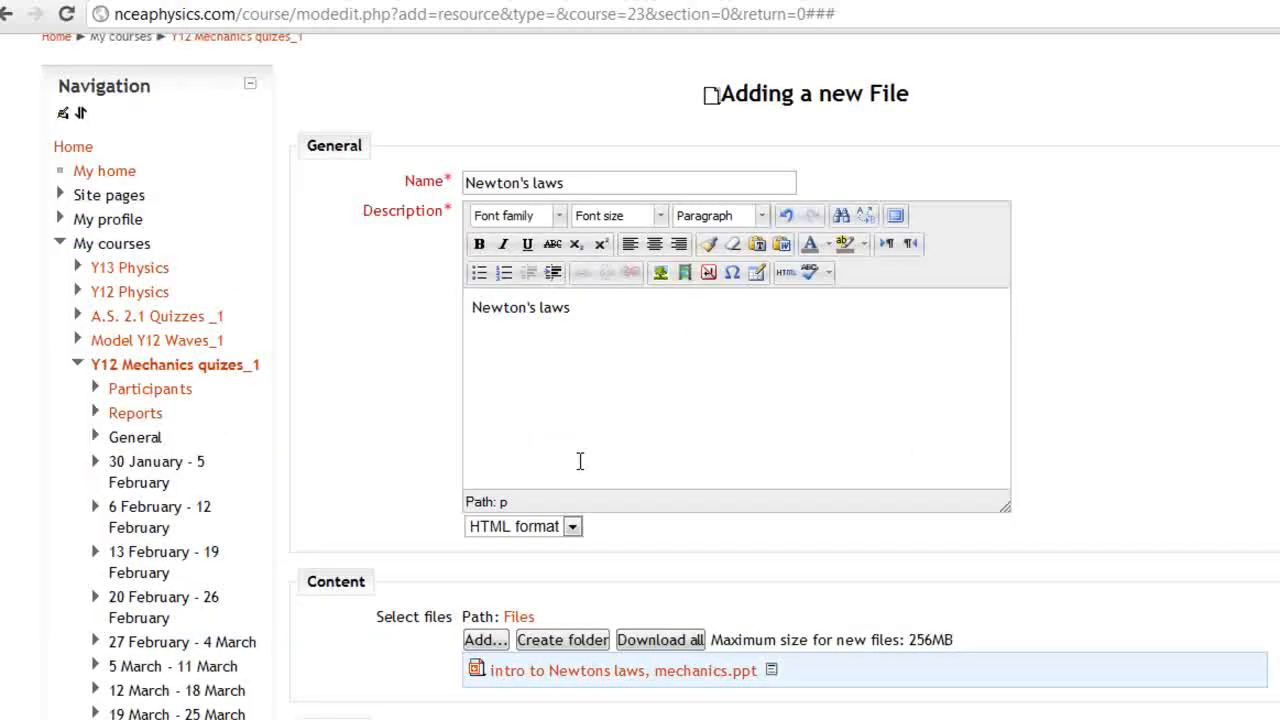
scroll(592, 468, down, 2)
scroll(846, 525, down, 2)
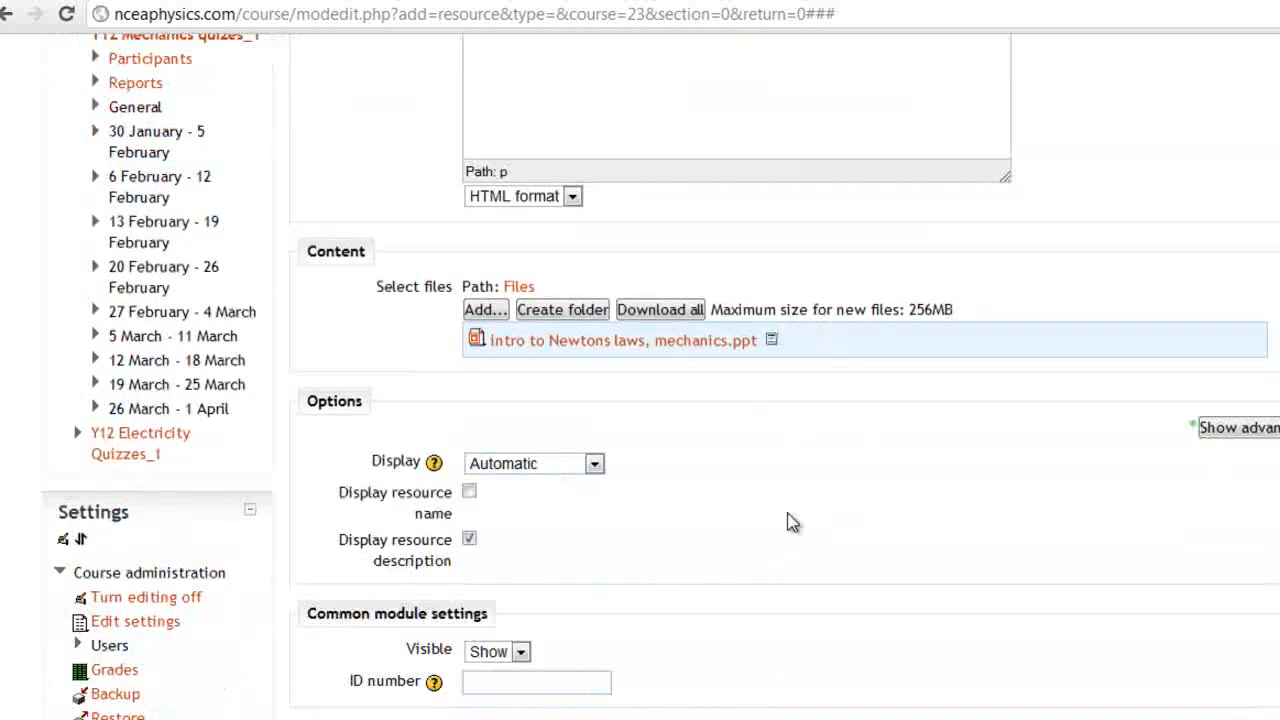
click(560, 466)
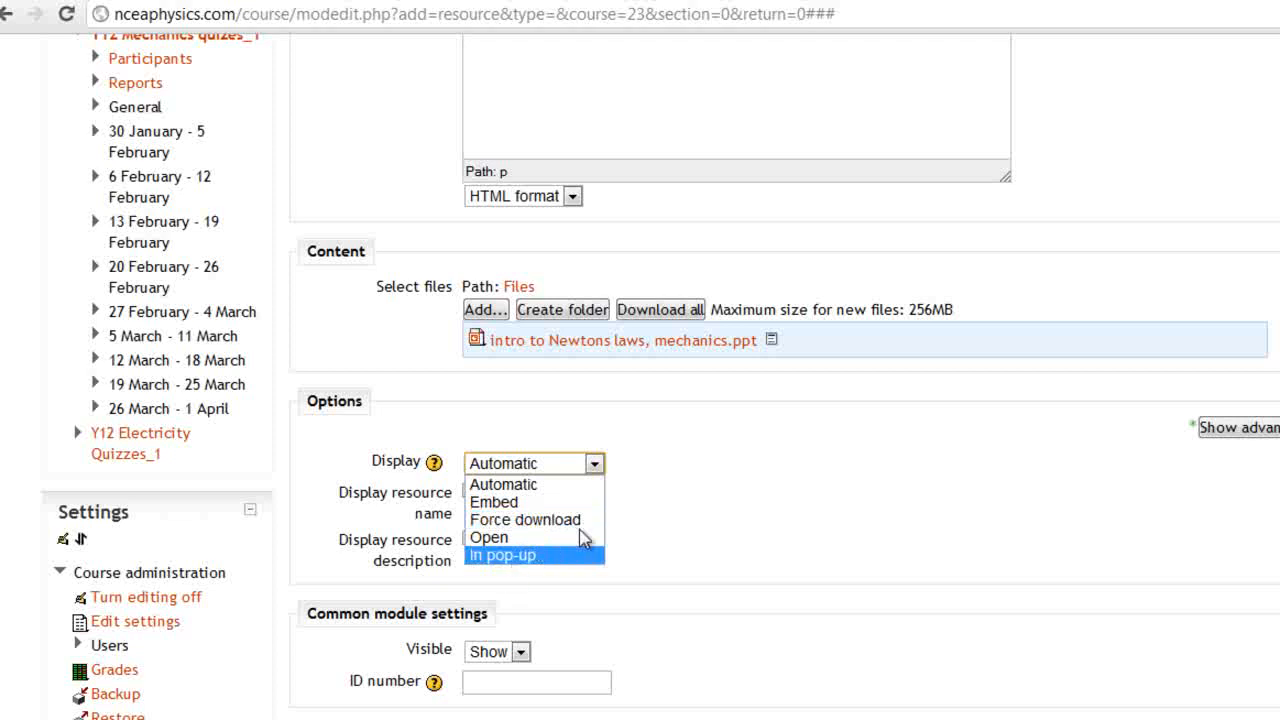
click(708, 458)
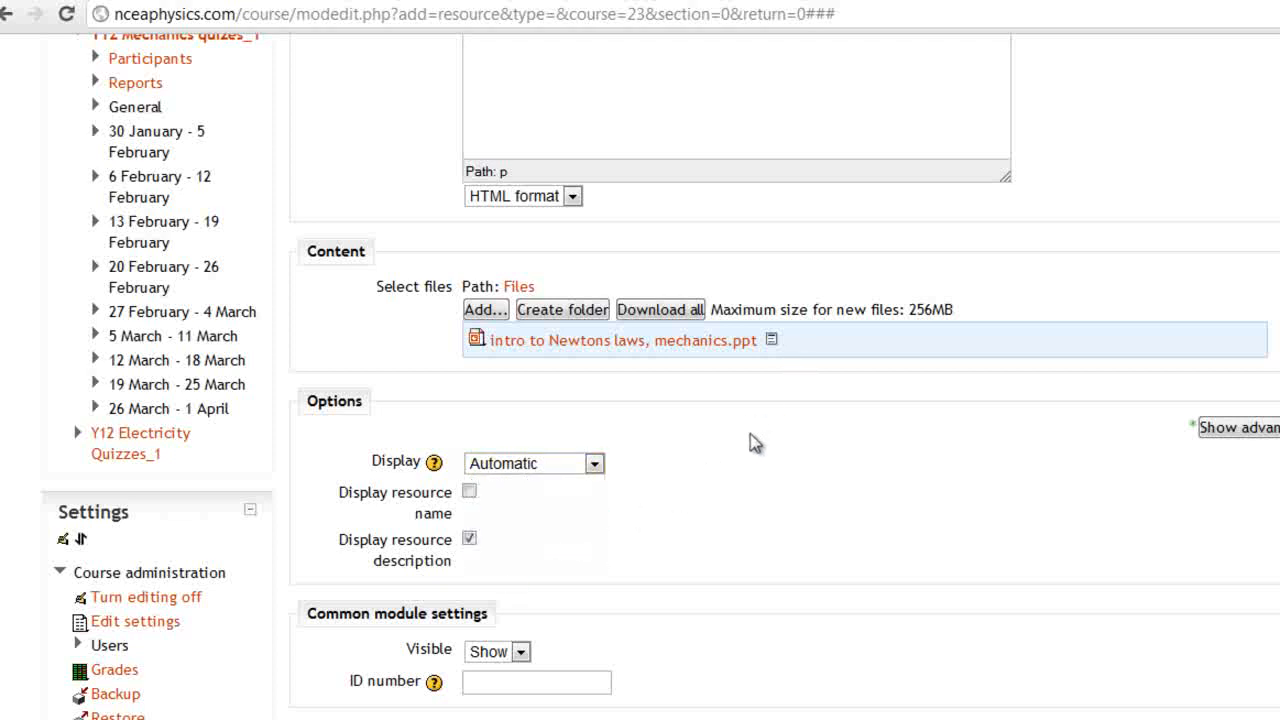
Reopen and close the file picker without adding a file, then save and return to the course
scroll(755, 443, up, 1)
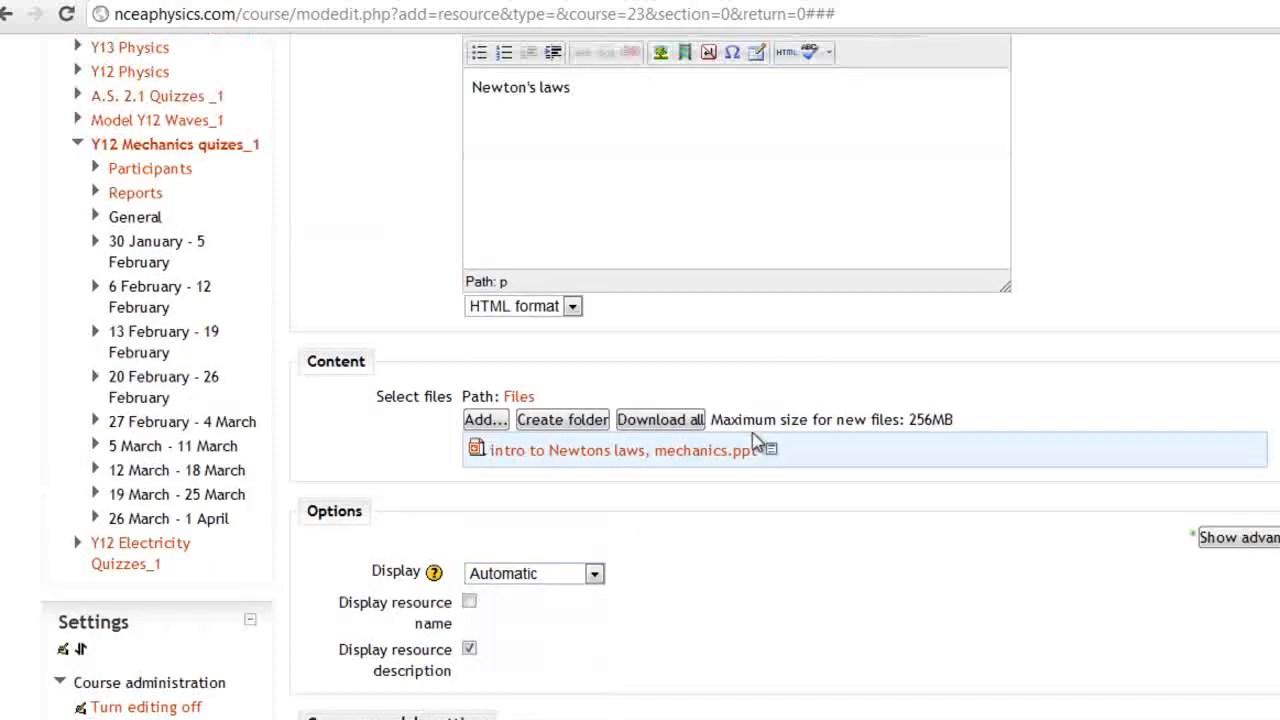
click(487, 420)
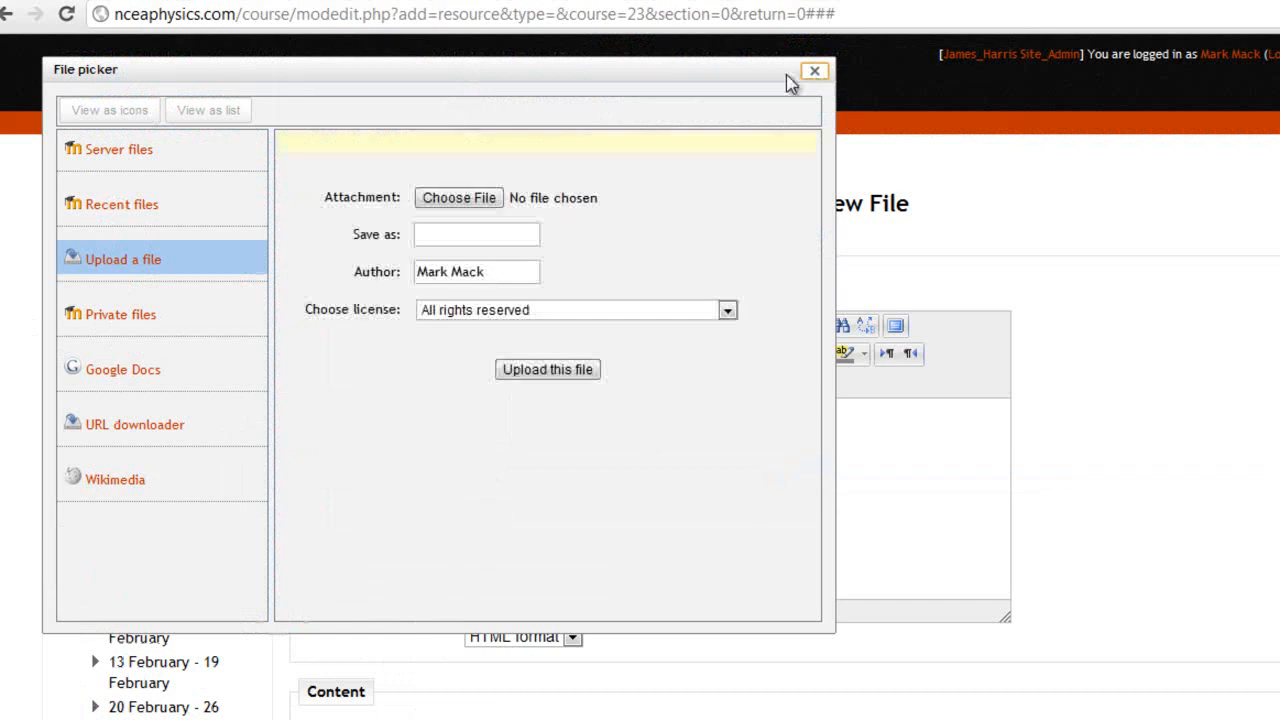
click(455, 197)
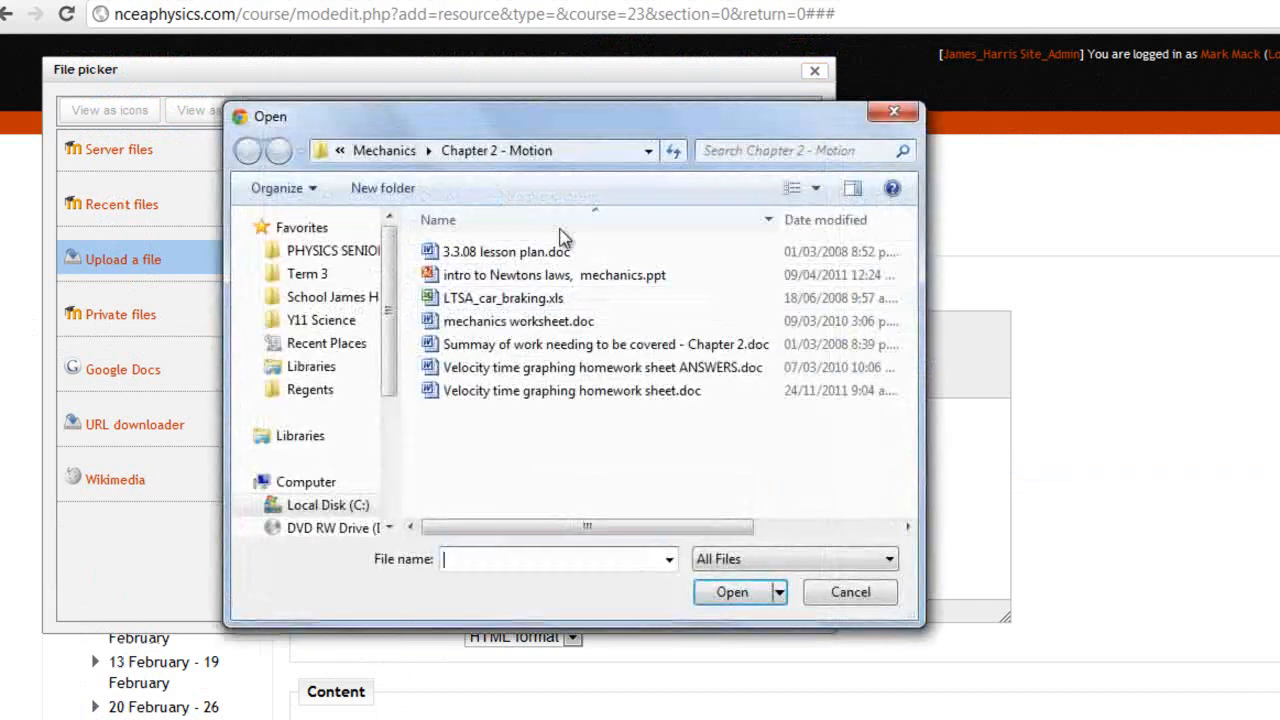
click(846, 592)
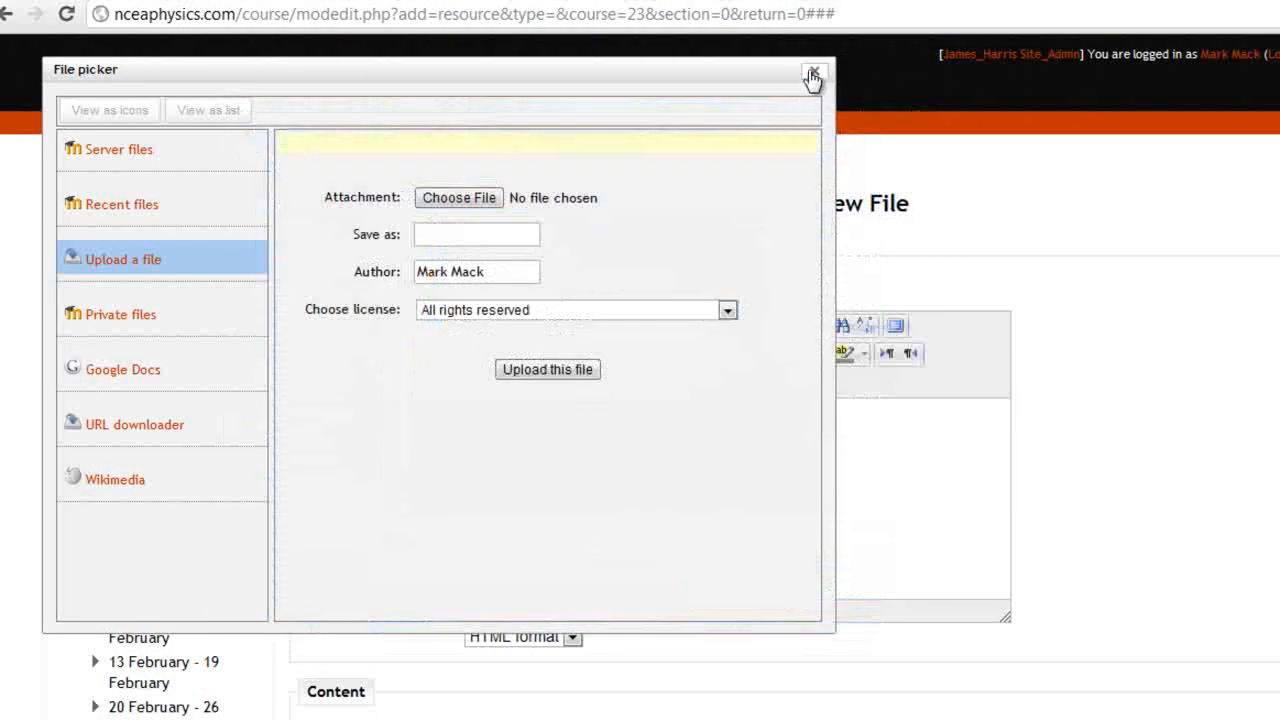
click(814, 70)
scroll(629, 527, down, 1)
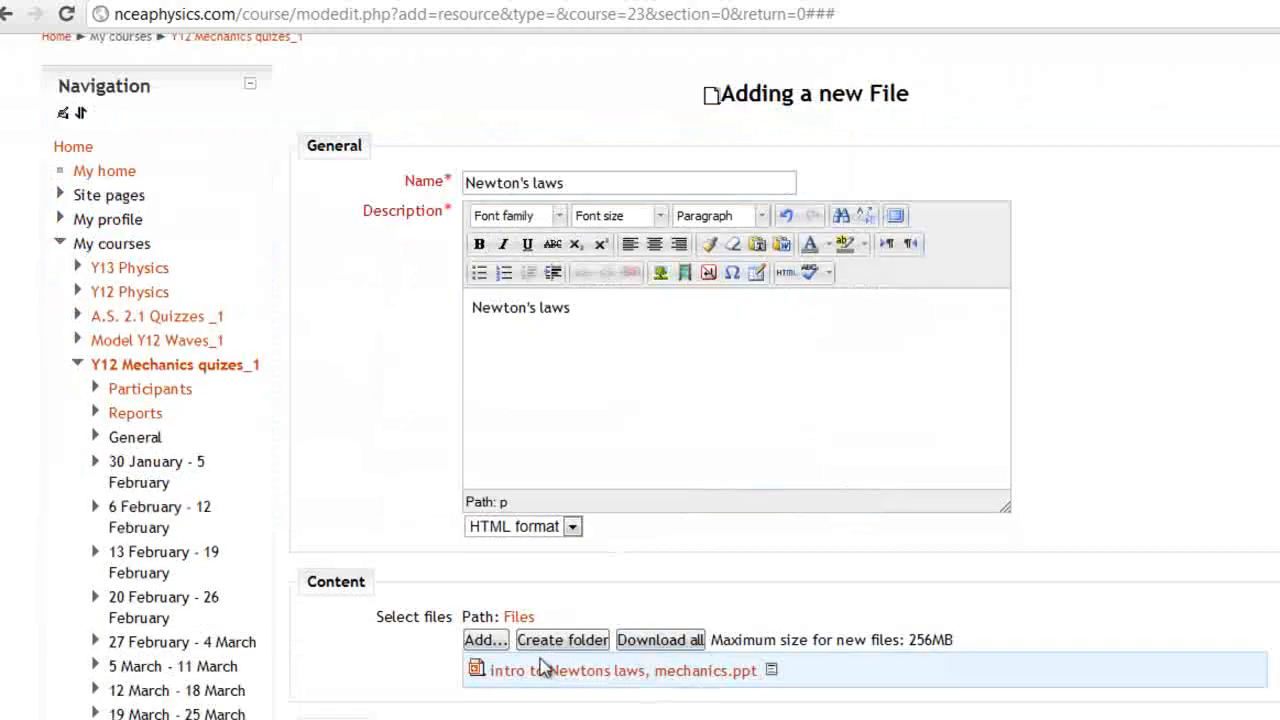
scroll(766, 323, down, 5)
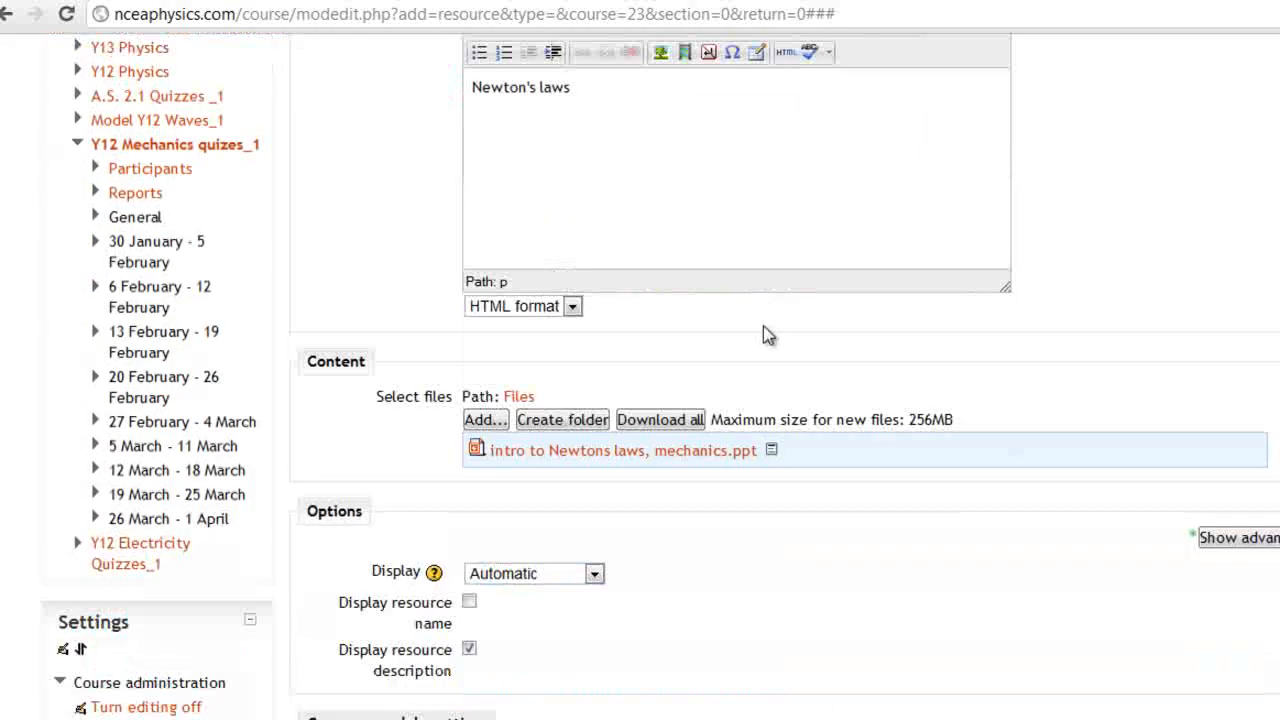
click(401, 515)
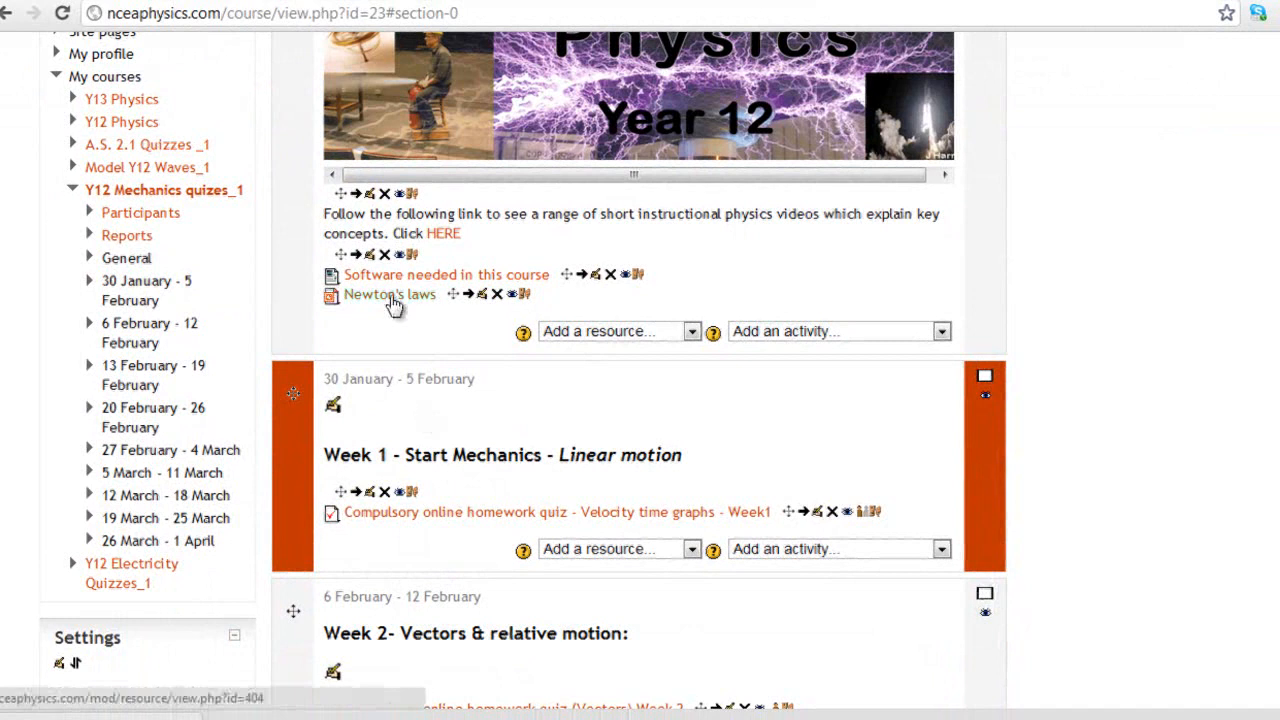
click(392, 296)
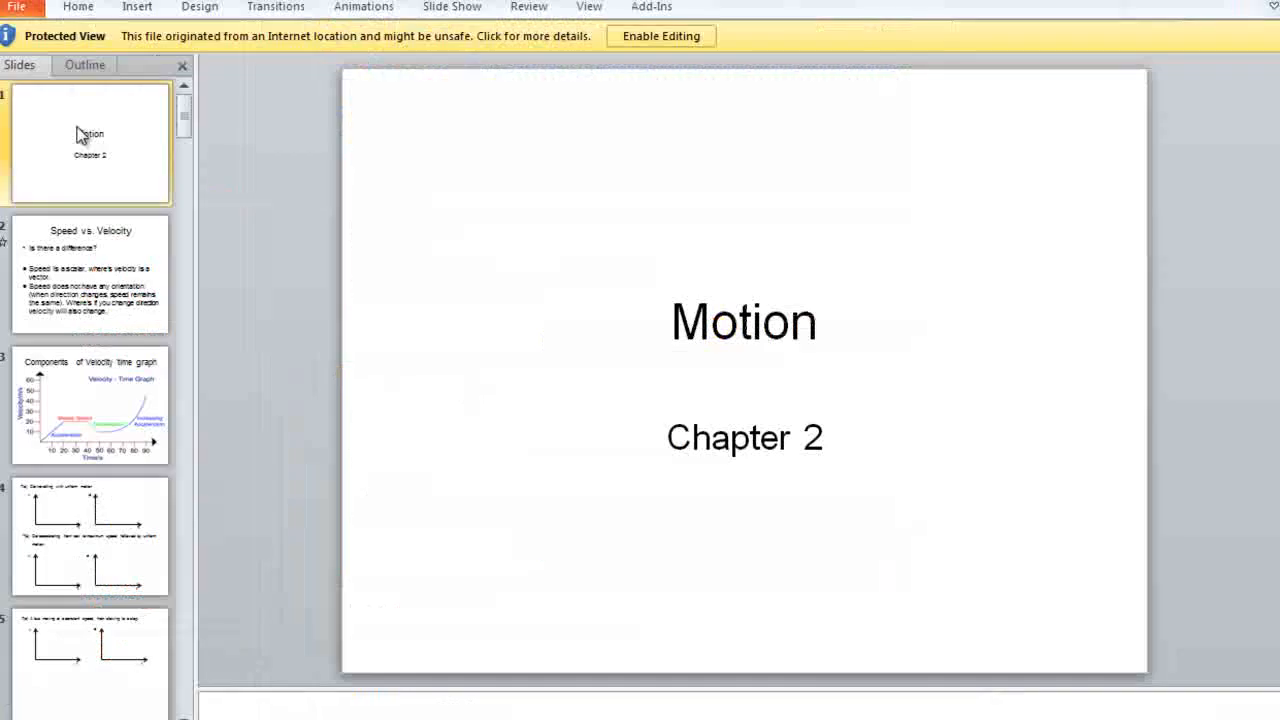
scroll(312, 198, down, 4)
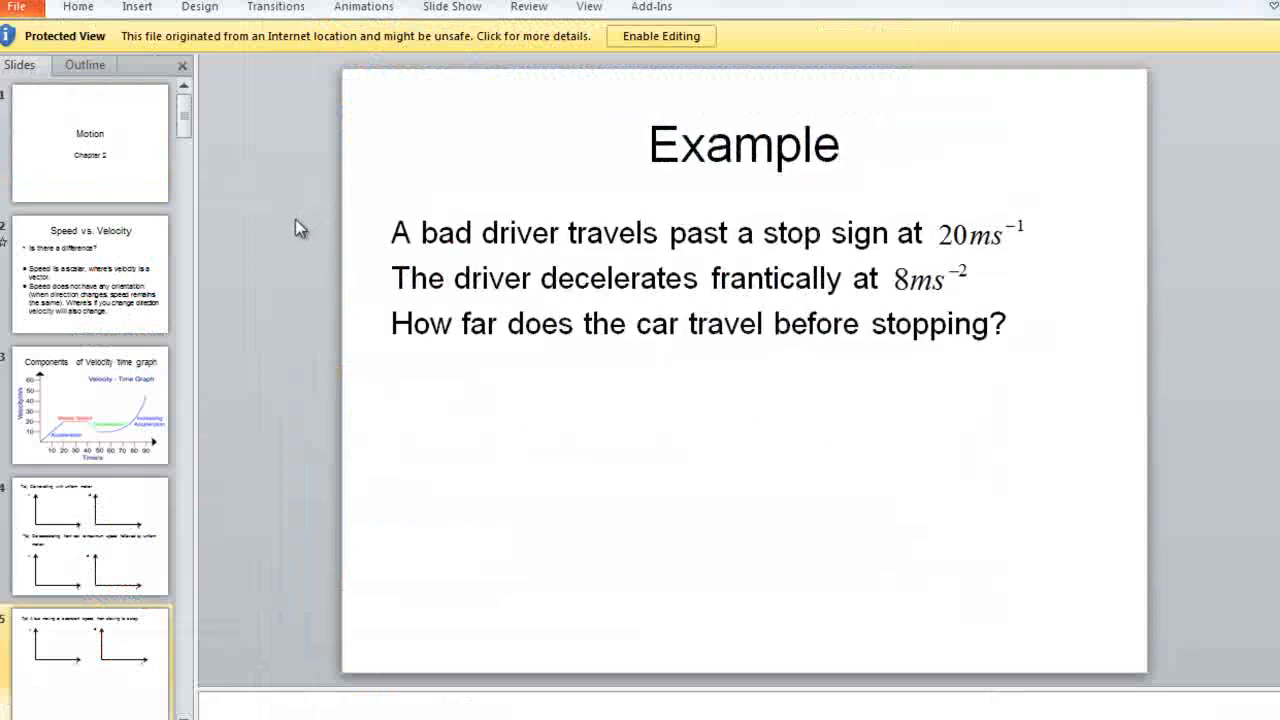
scroll(290, 228, down, 10)
scroll(279, 254, up, 14)
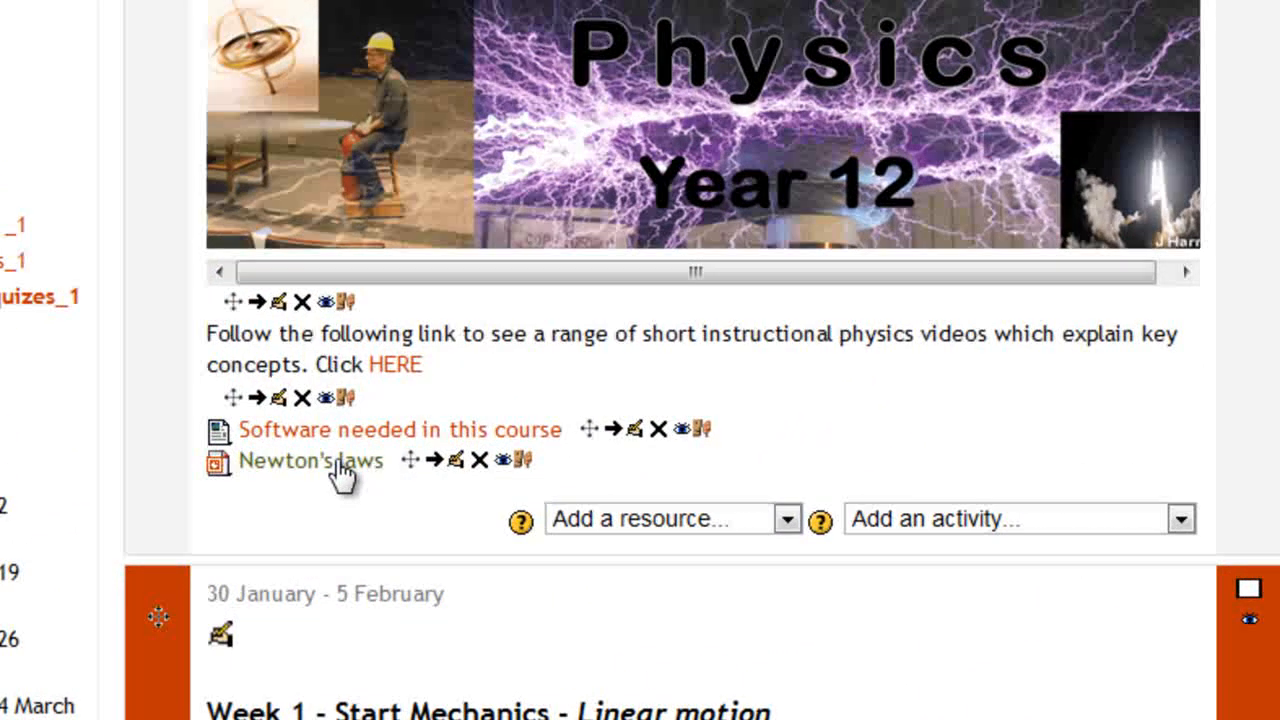
Indent Newton's laws twice, drag it to the top of Week 4, then delete it
click(433, 460)
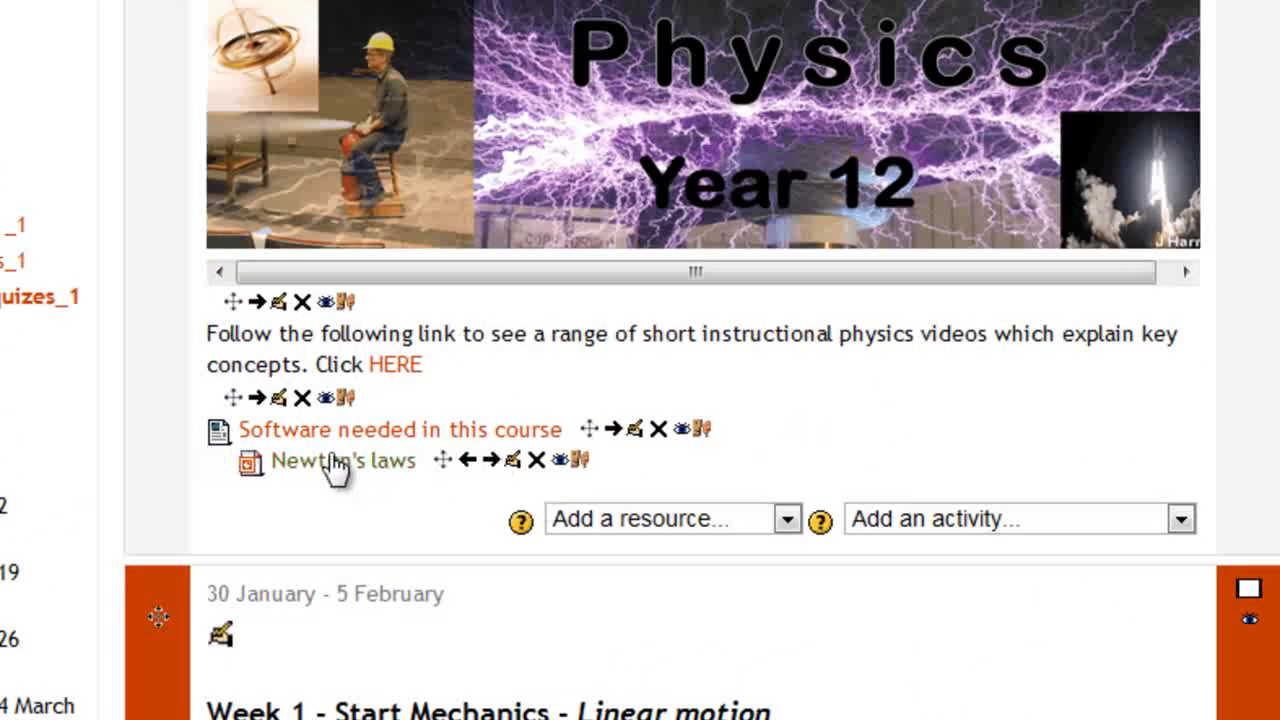
click(490, 462)
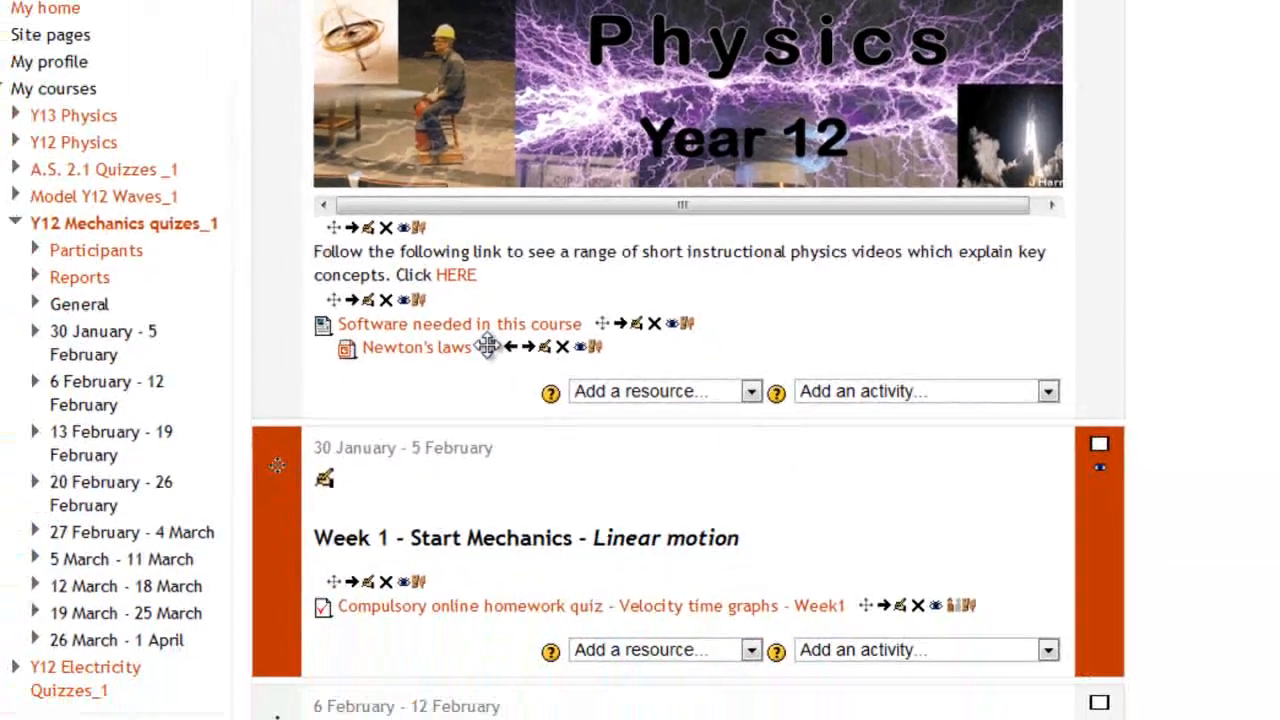
drag(475, 459, 423, 681)
drag(486, 484, 507, 556)
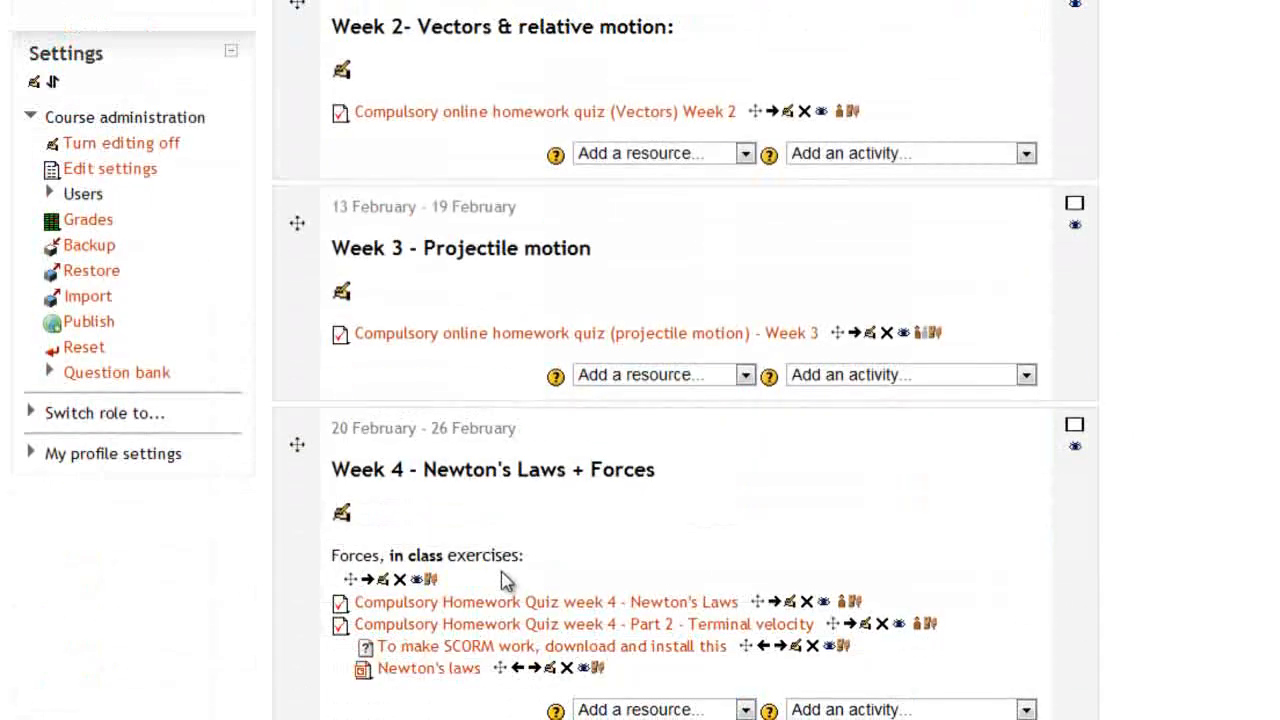
scroll(491, 649, down, 2)
drag(506, 553, 488, 440)
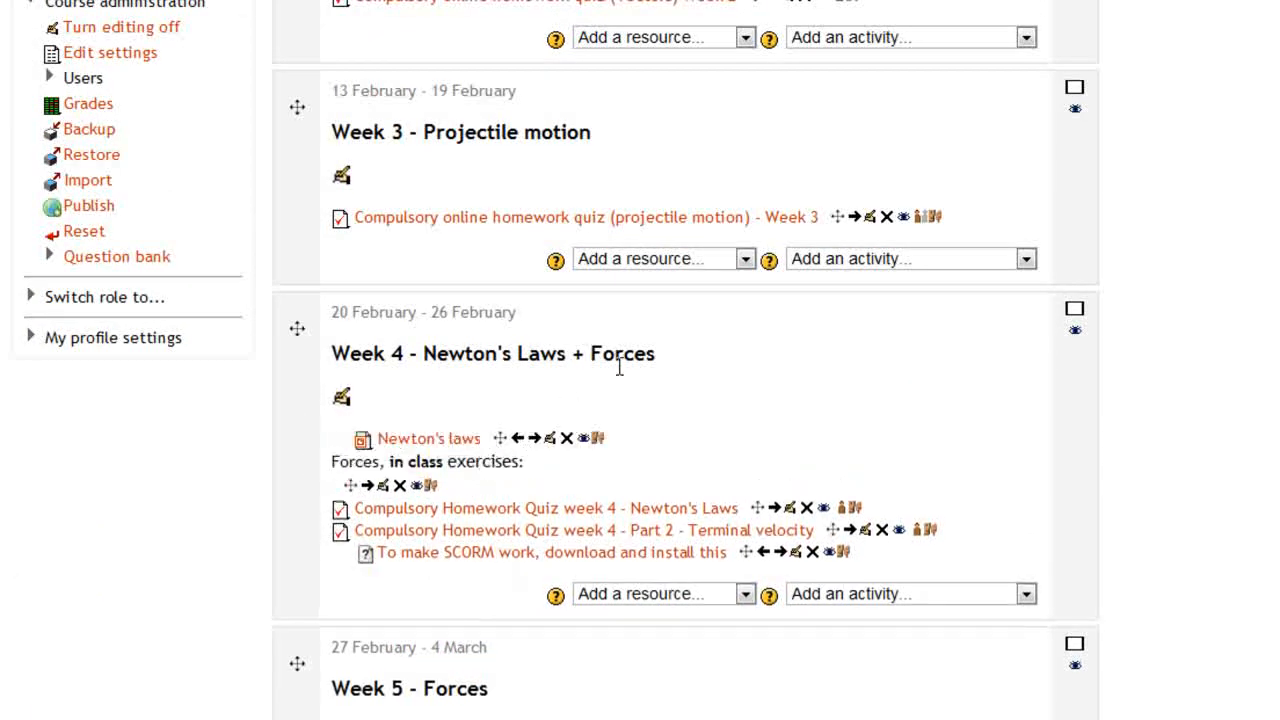
click(567, 440)
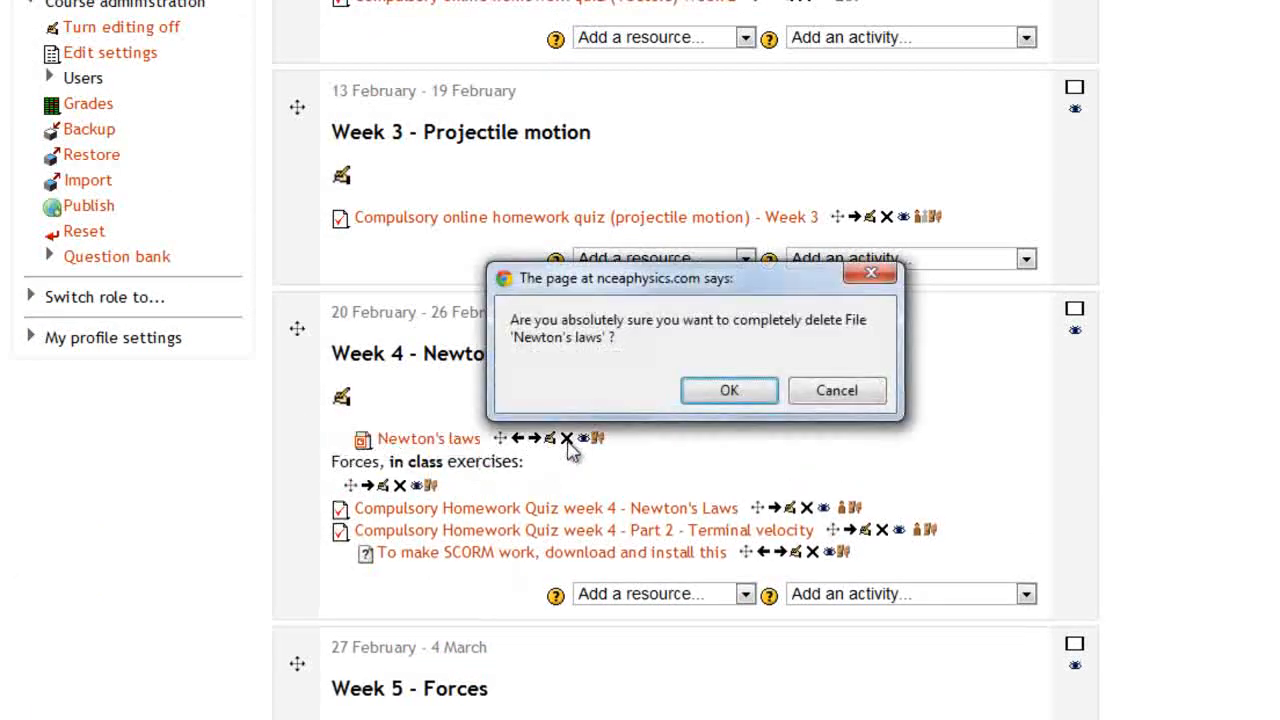
click(727, 391)
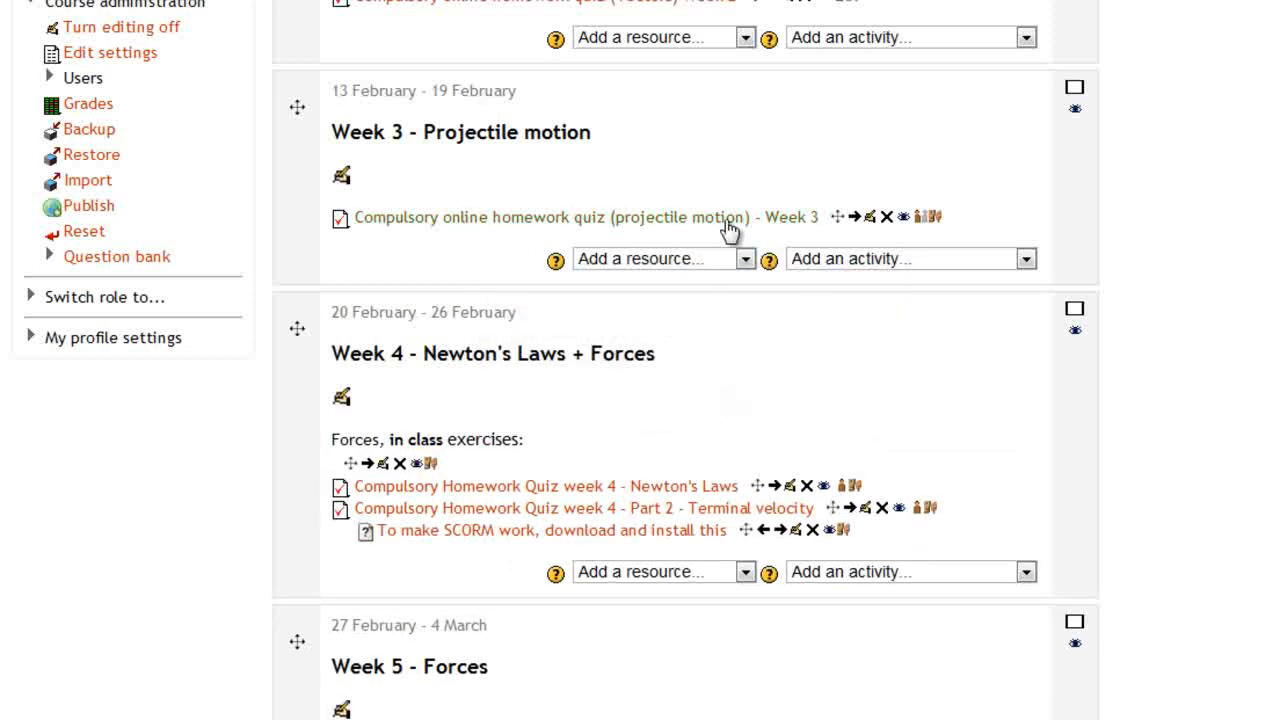
Hide the Week 3 projectile motion quiz and Week 4, then switch role to Student
click(903, 218)
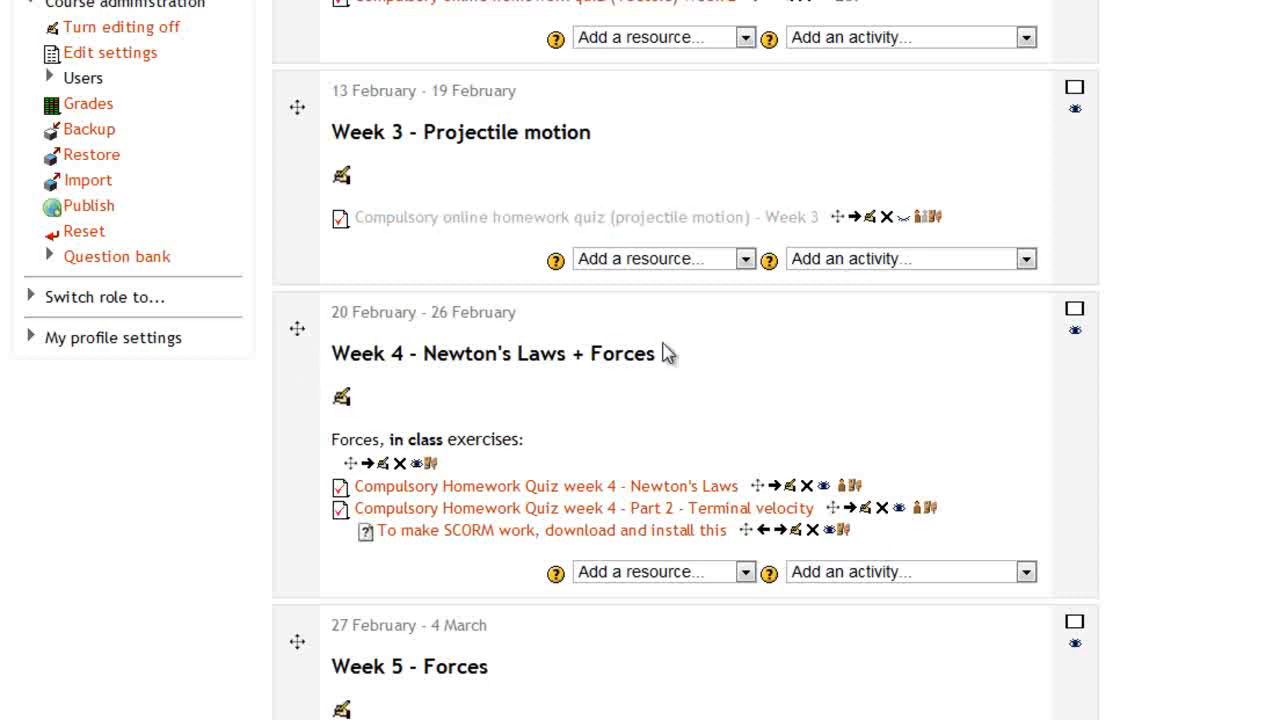
click(1074, 331)
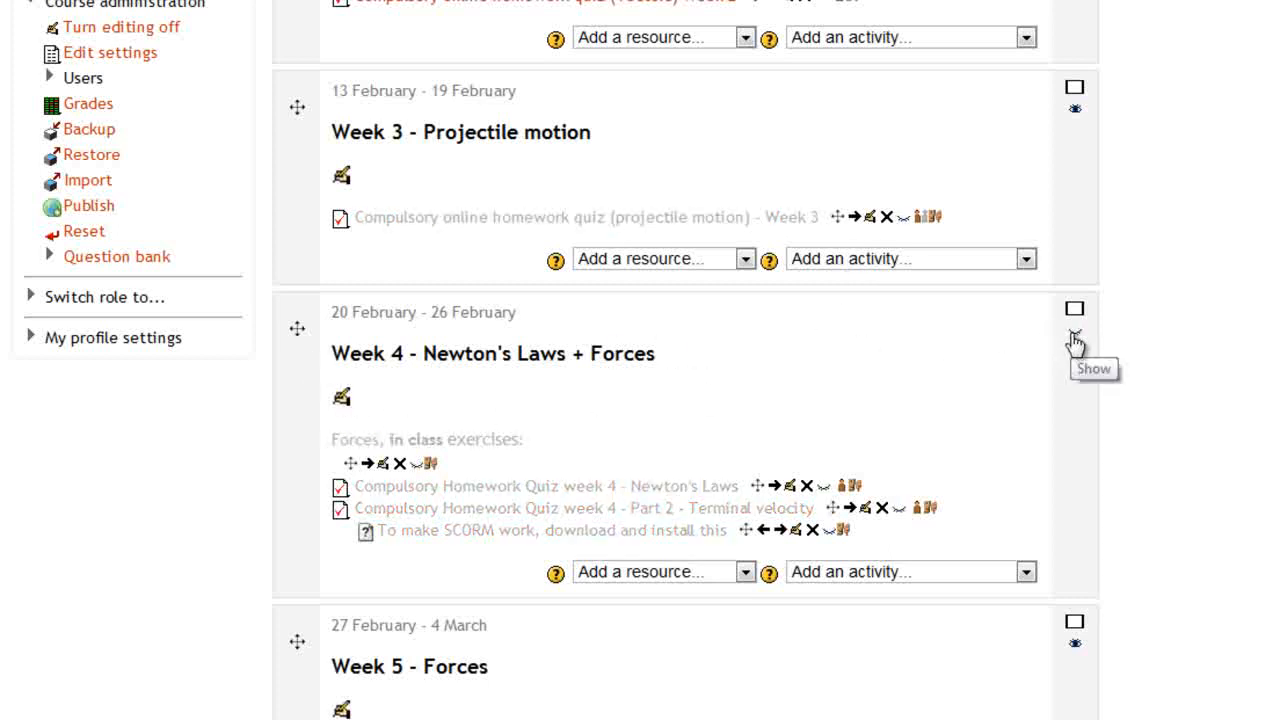
click(119, 299)
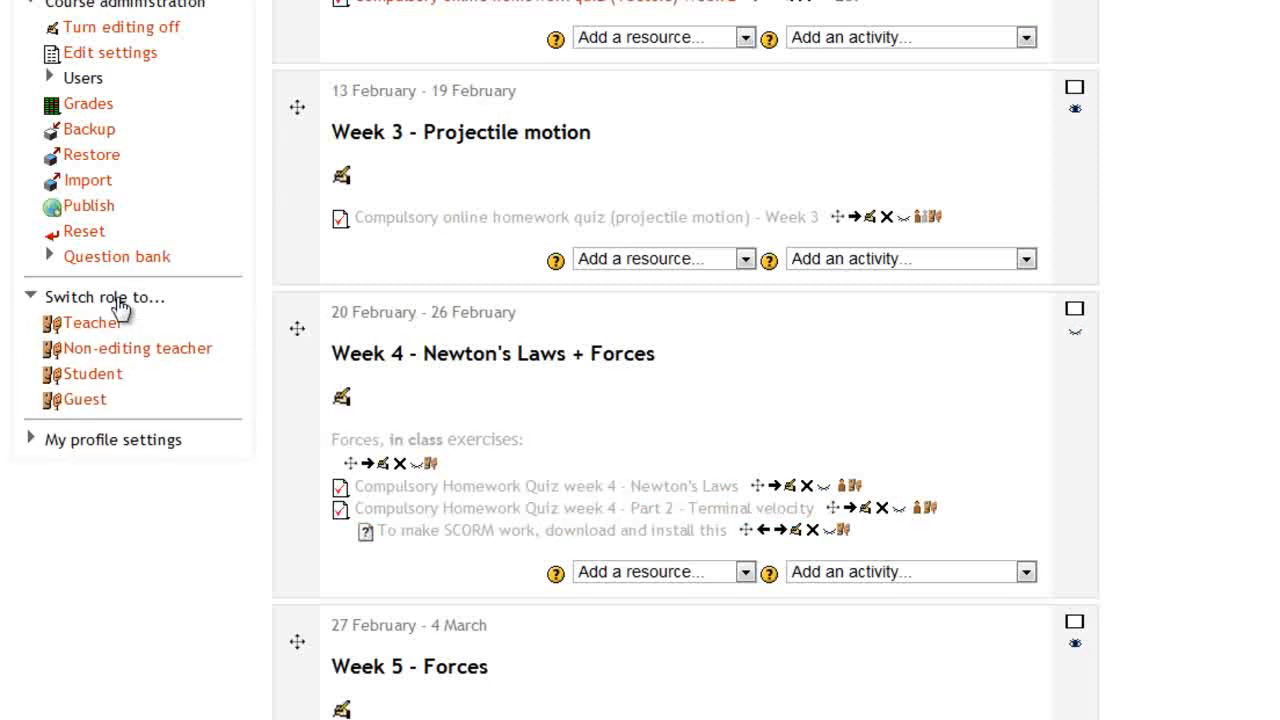
click(94, 374)
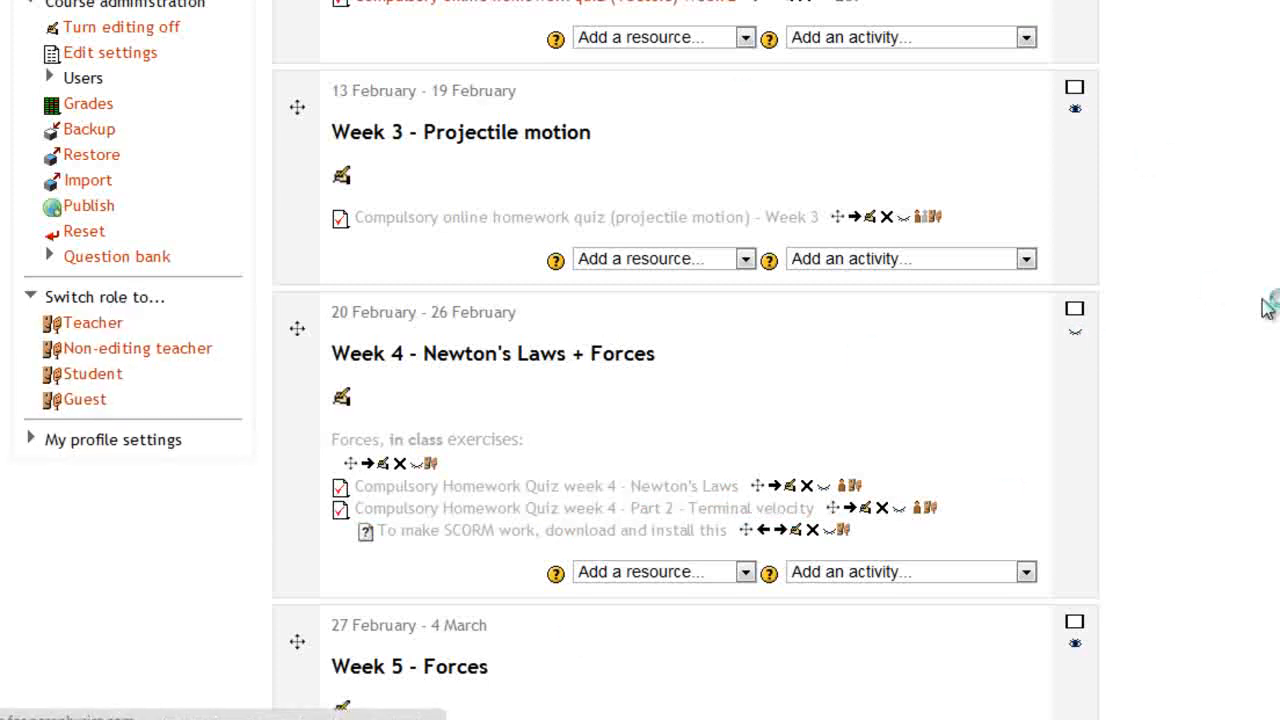
Look over the course as a student, then return to the normal teacher role
scroll(776, 400, down, 4)
scroll(776, 400, down, 8)
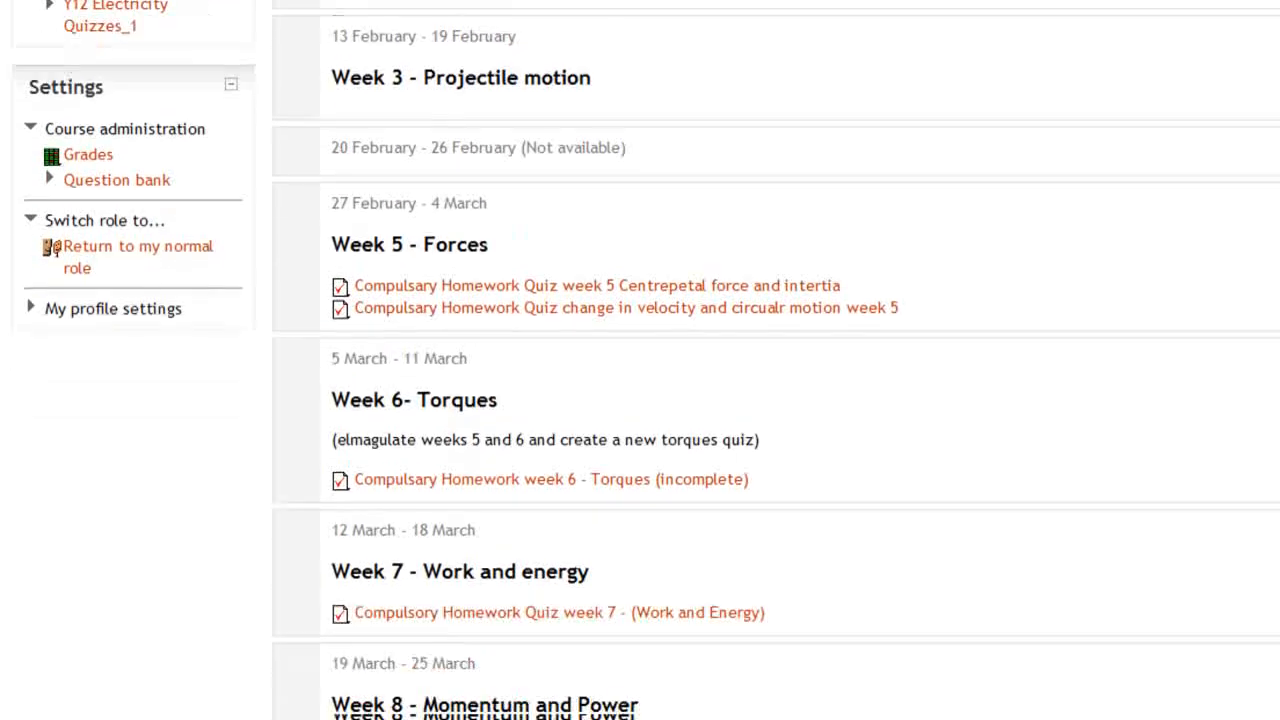
scroll(776, 400, up, 5)
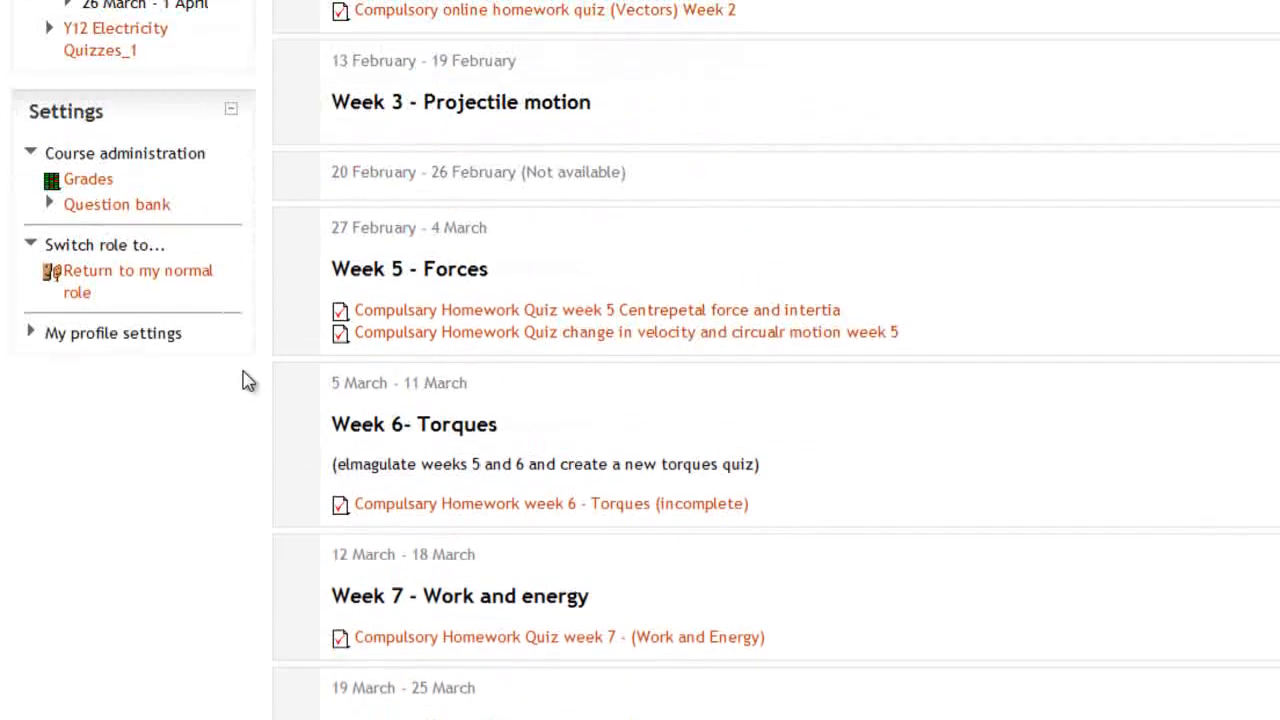
click(155, 272)
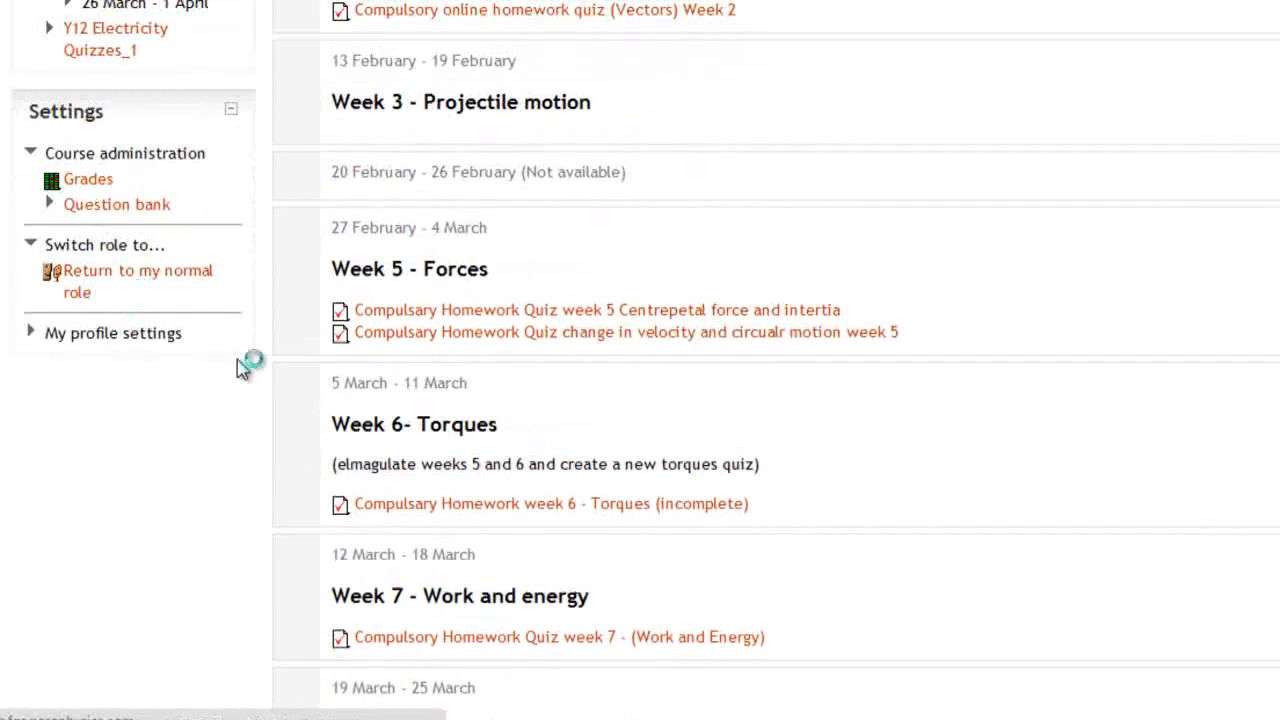
Turn editing on for the course page
scroll(340, 382, down, 3)
scroll(206, 417, down, 3)
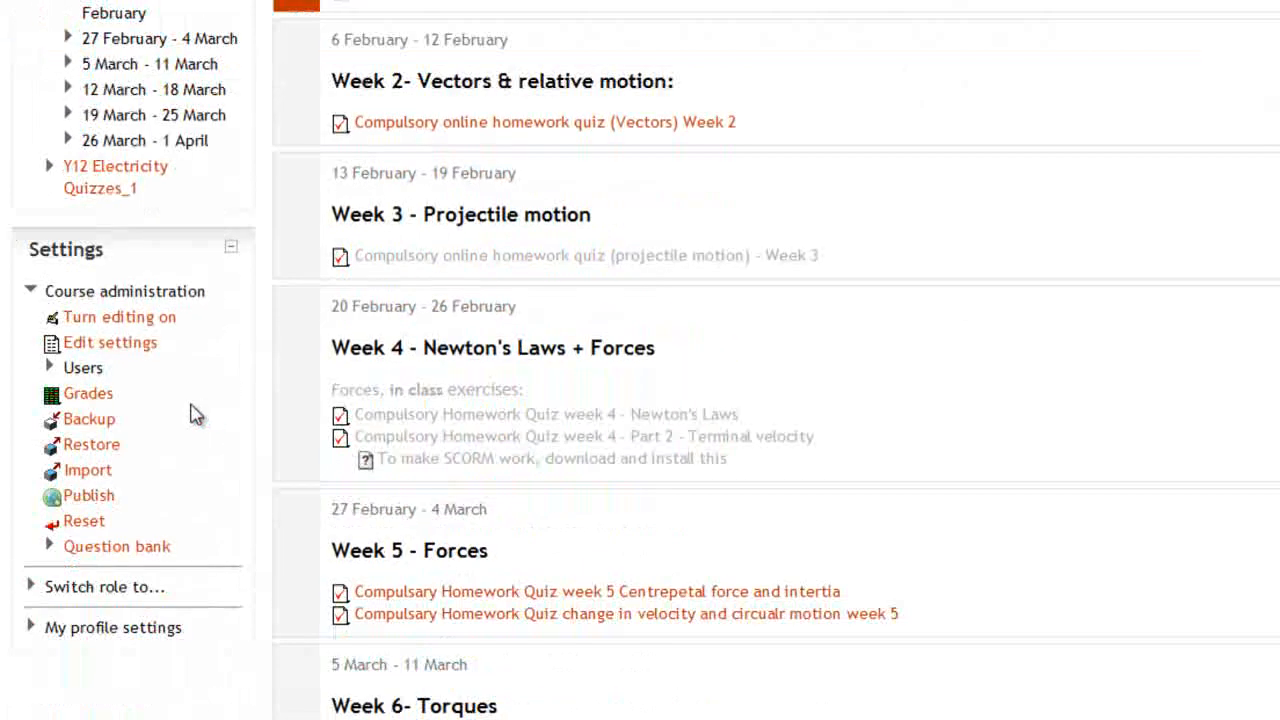
scroll(890, 440, up, 7)
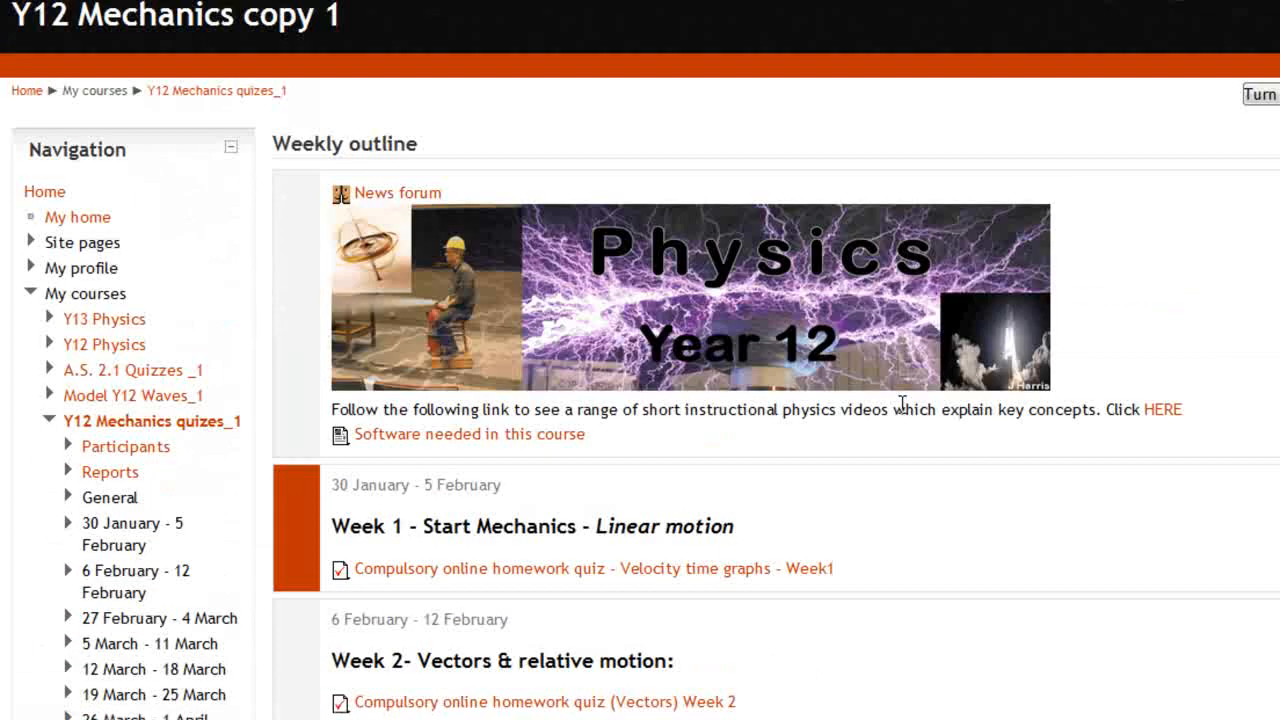
scroll(1189, 289, down, 7)
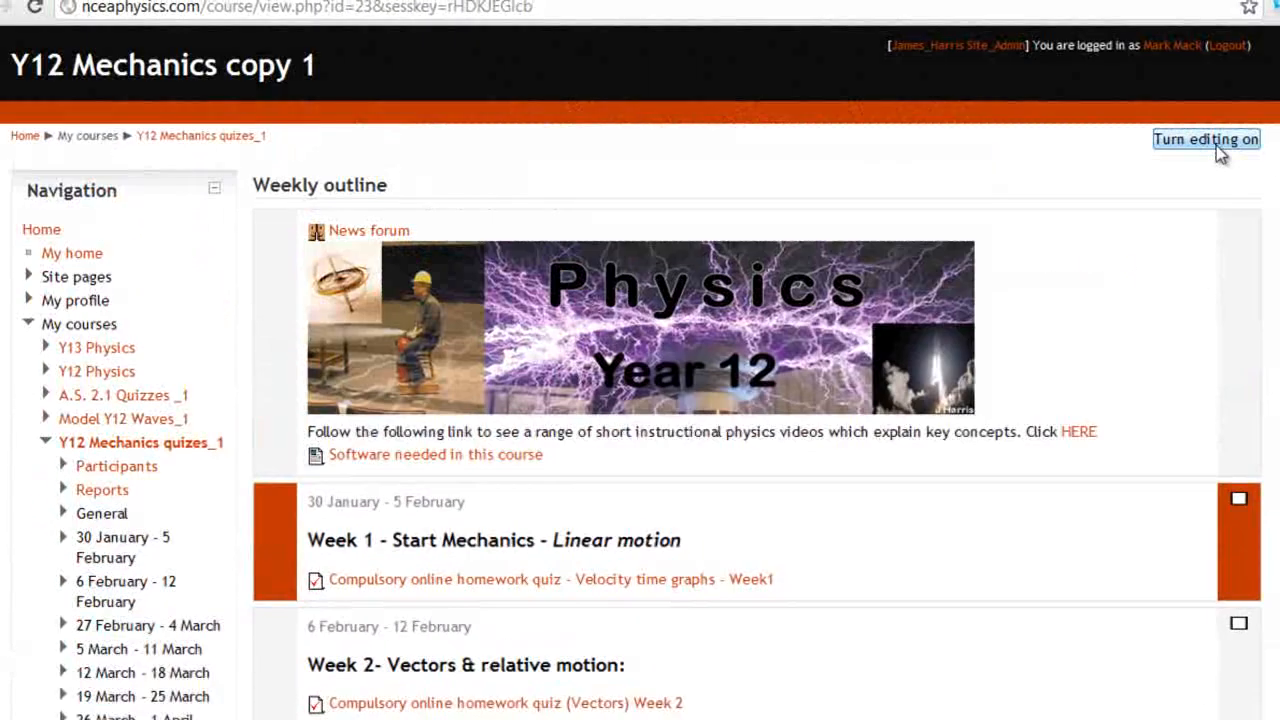
click(1248, 145)
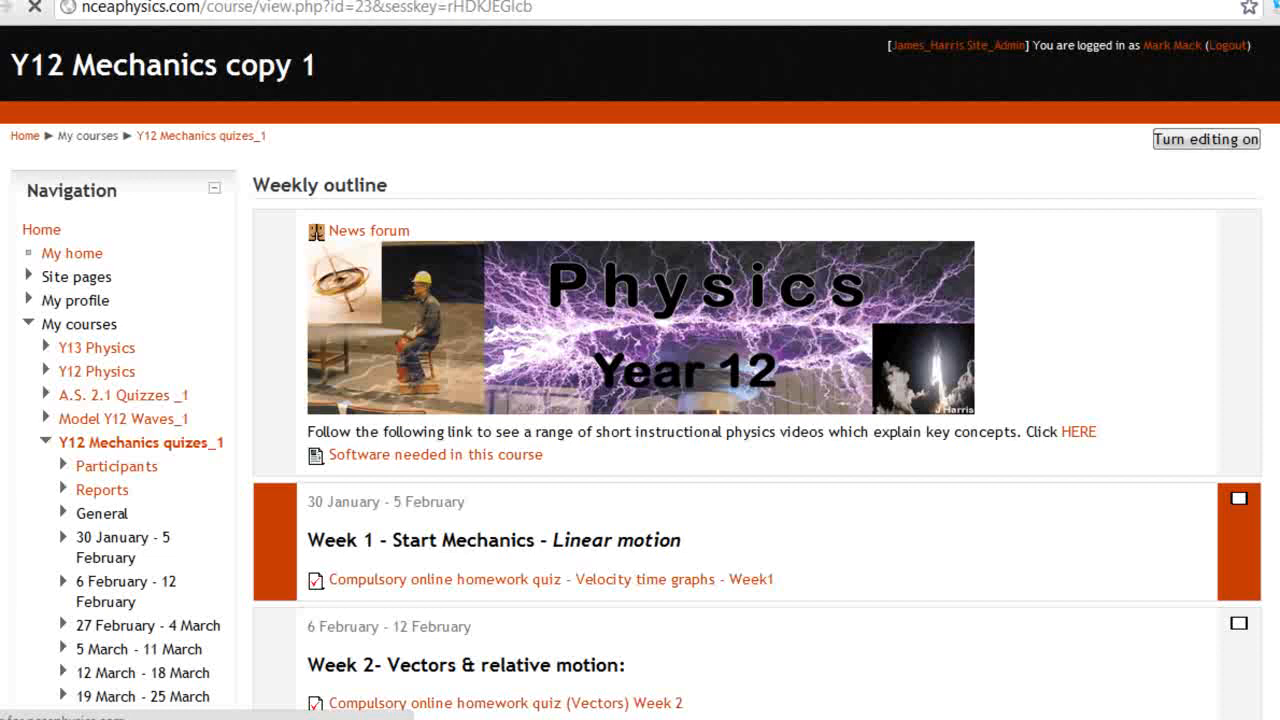
Make the Week 3 projectile motion quiz visible again and open its settings
scroll(640, 400, down, 5)
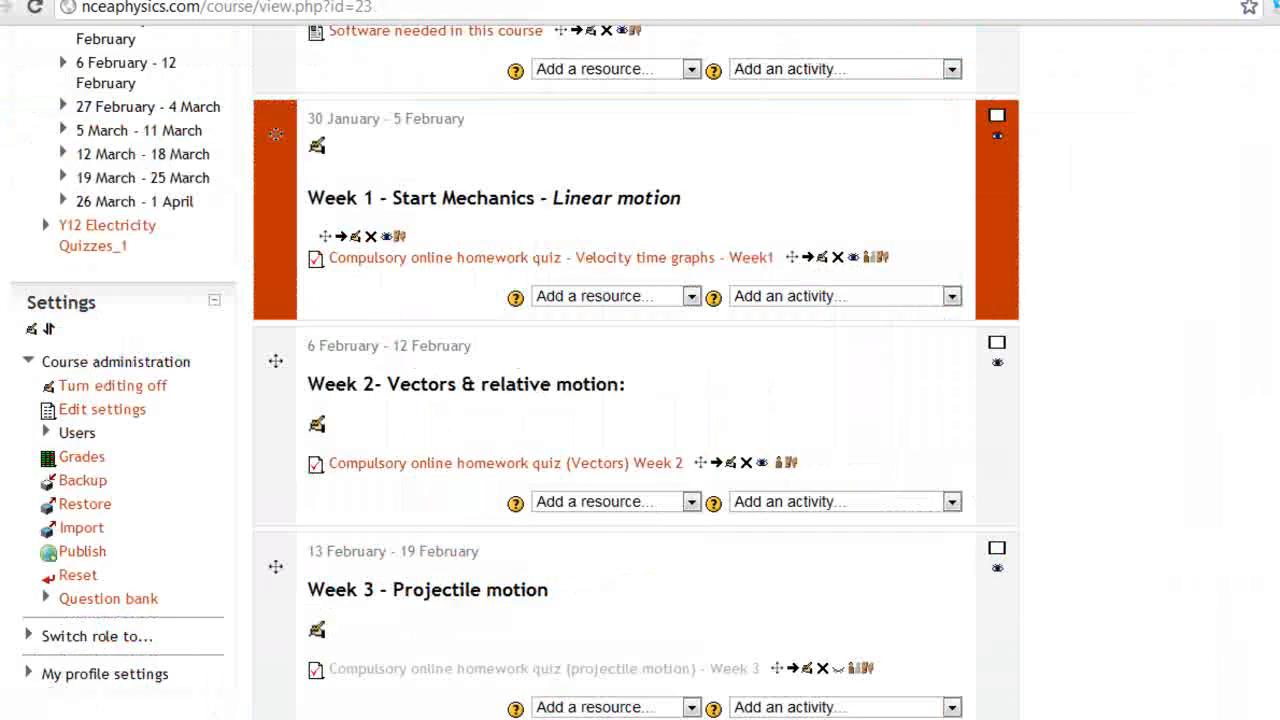
click(838, 669)
scroll(997, 586, down, 3)
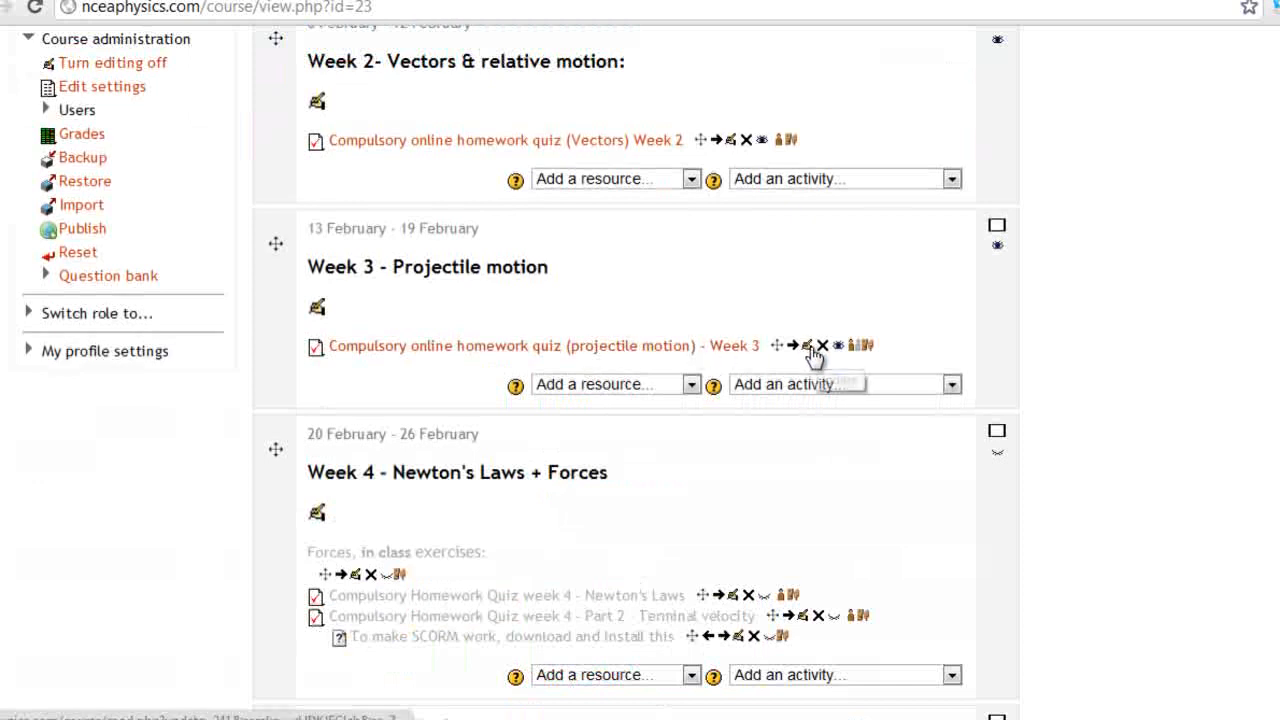
click(807, 350)
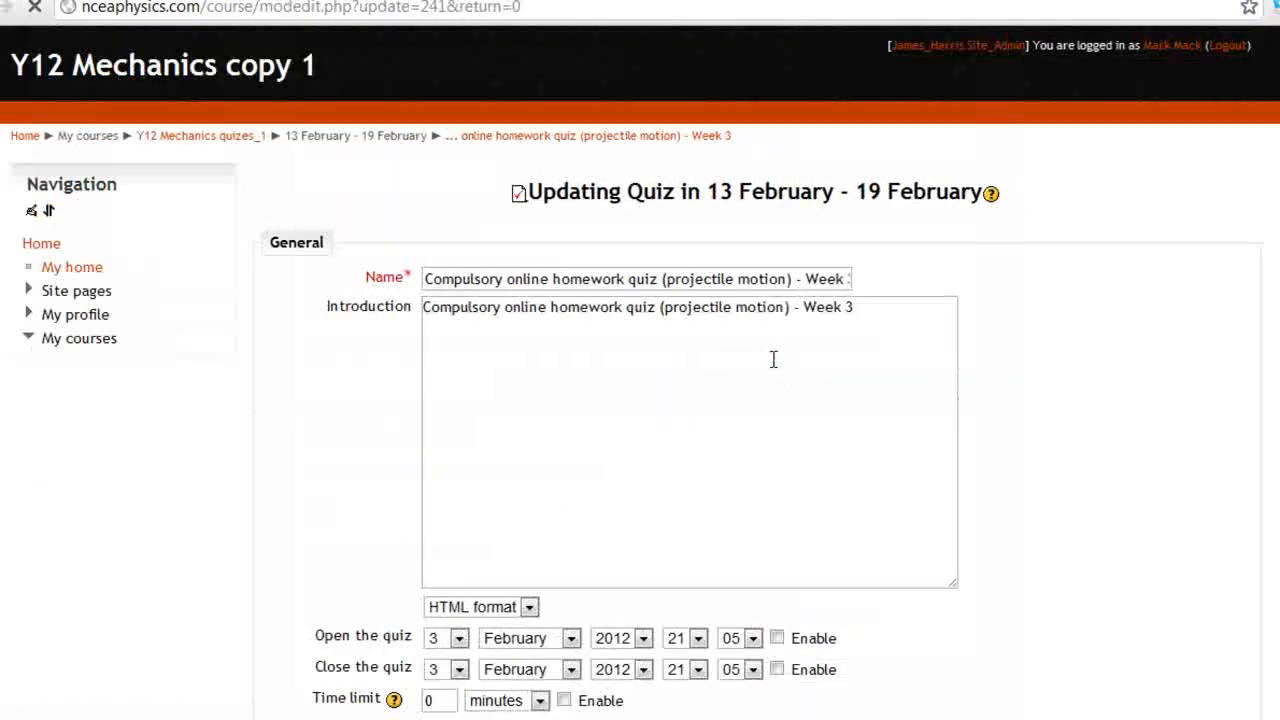
Review the quiz settings, keeping the Grading method at Highest grade
scroll(773, 359, down, 9)
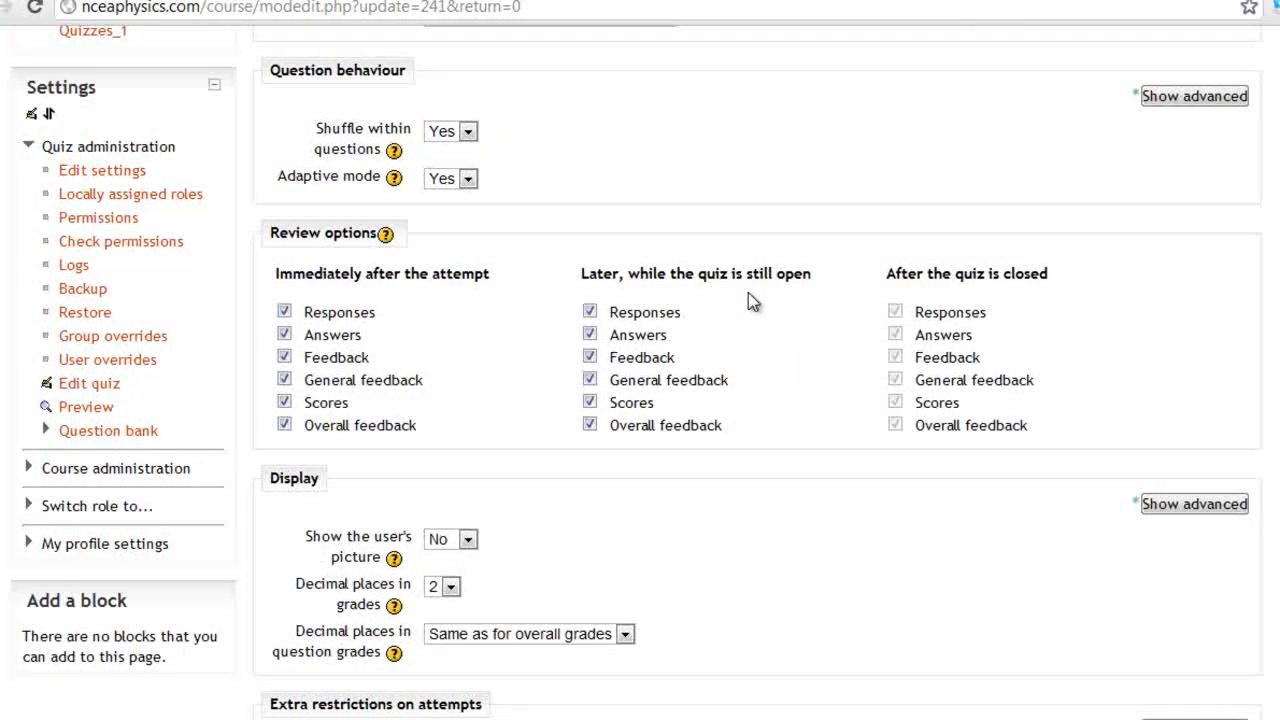
scroll(658, 425, down, 6)
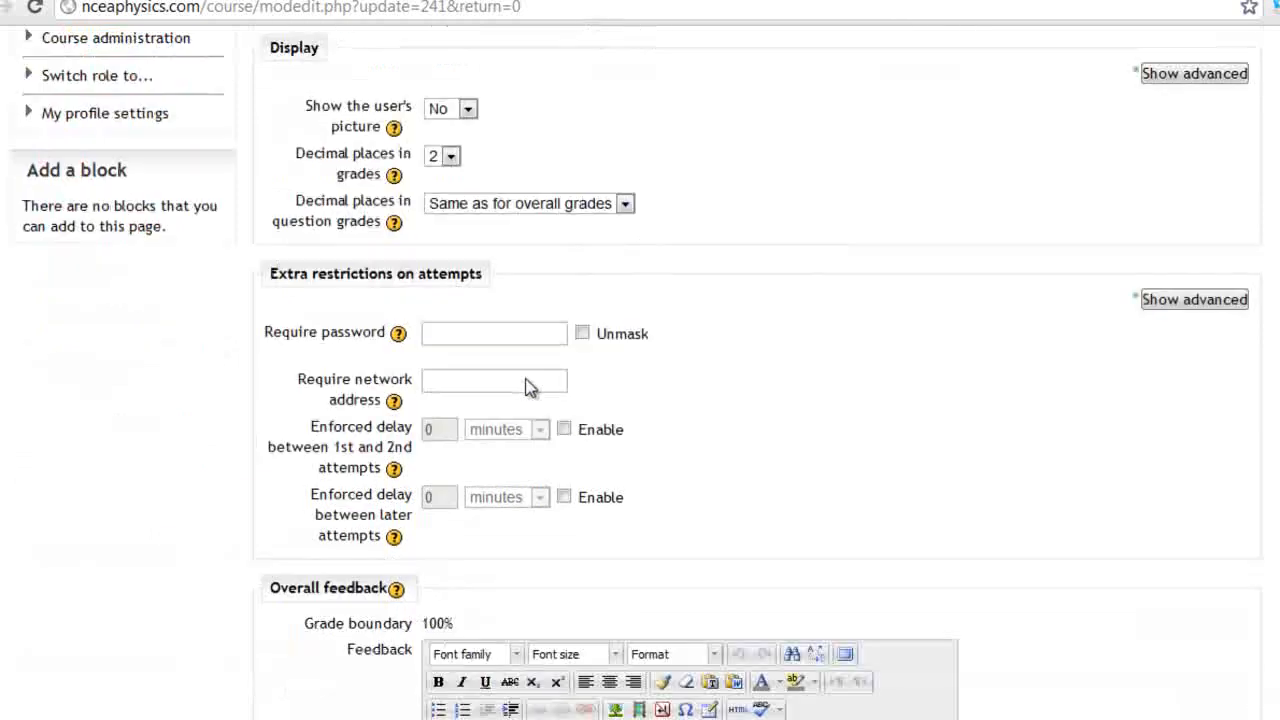
scroll(527, 388, down, 1)
scroll(1030, 345, down, 3)
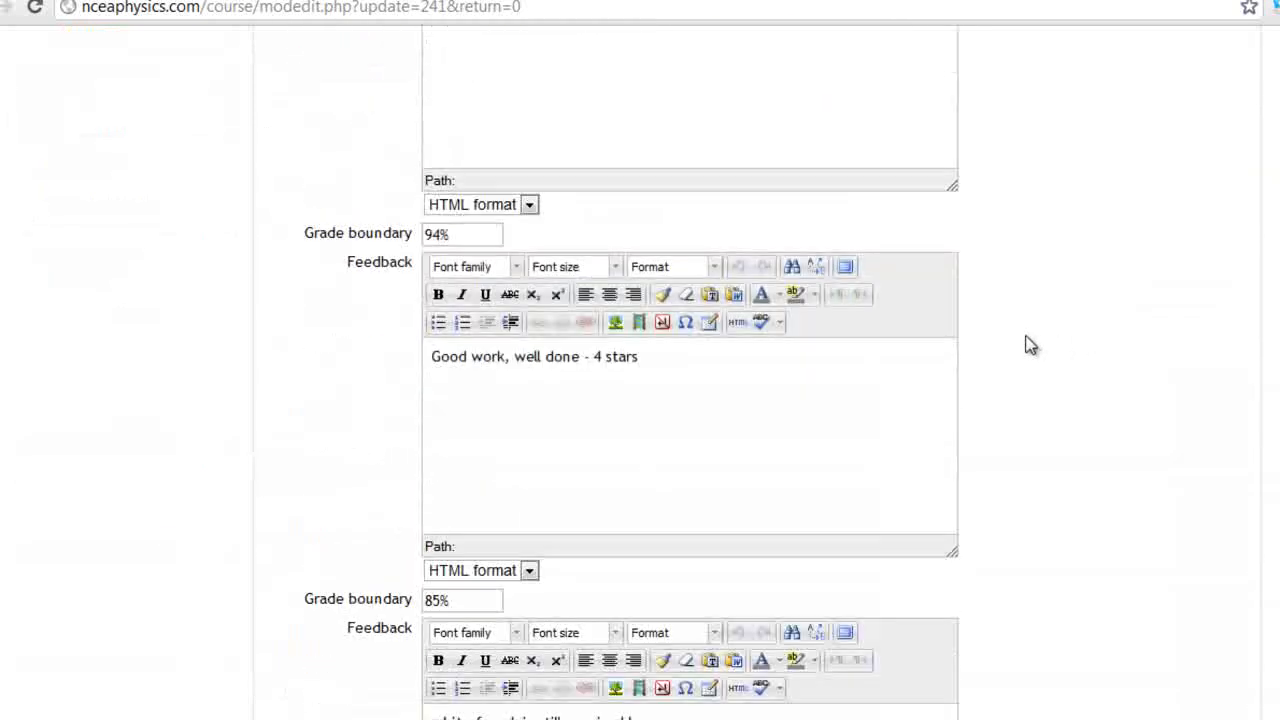
scroll(536, 364, down, 6)
scroll(560, 362, up, 6)
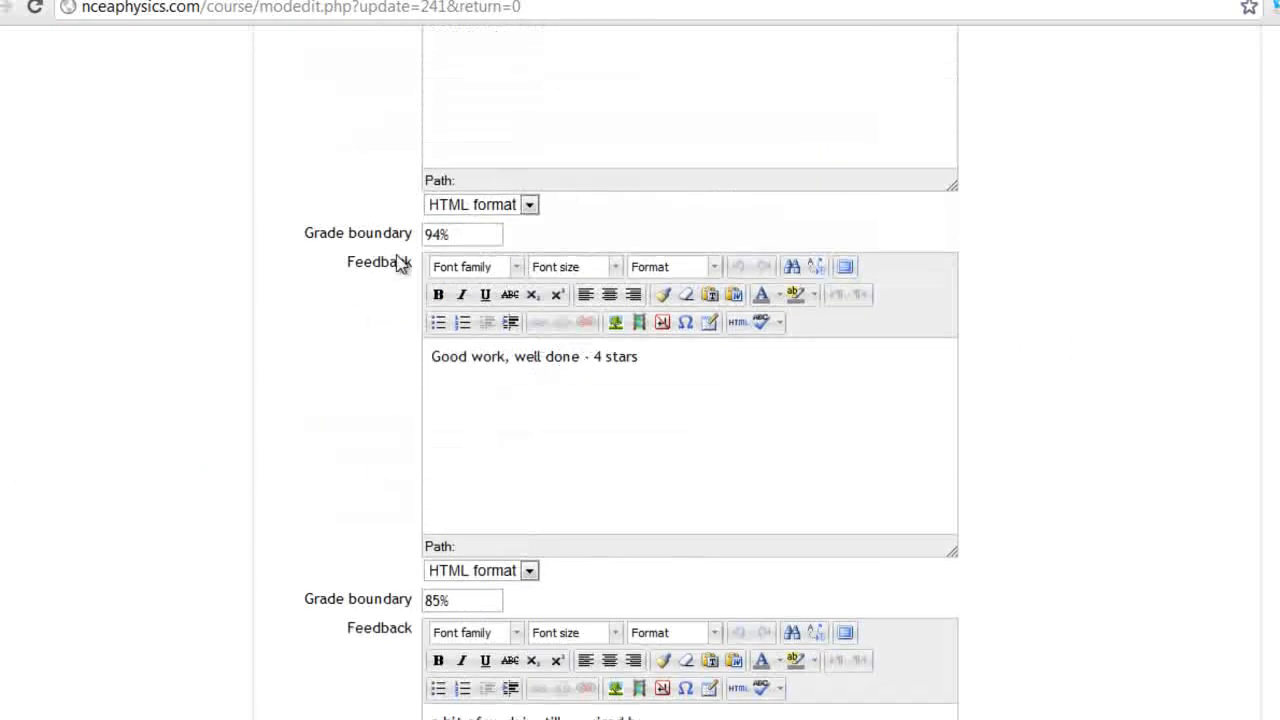
scroll(1014, 380, down, 6)
scroll(1014, 380, up, 15)
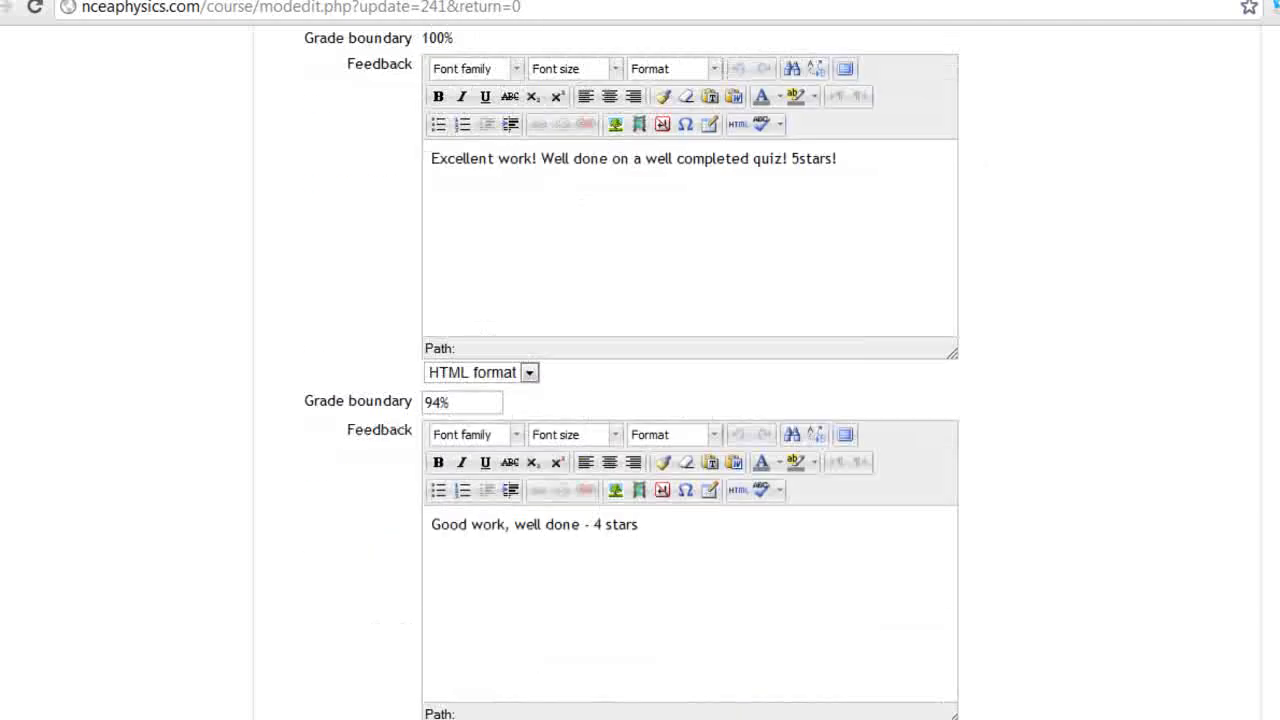
scroll(600, 392, up, 4)
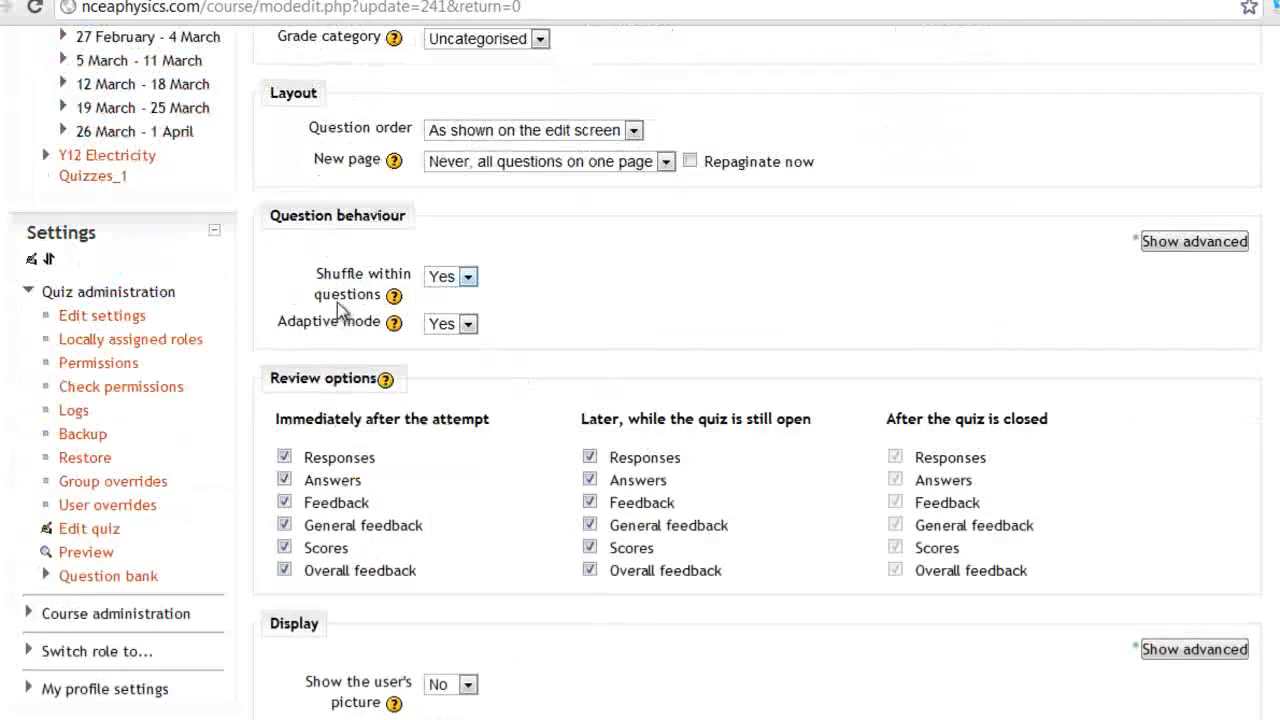
scroll(500, 309, up, 4)
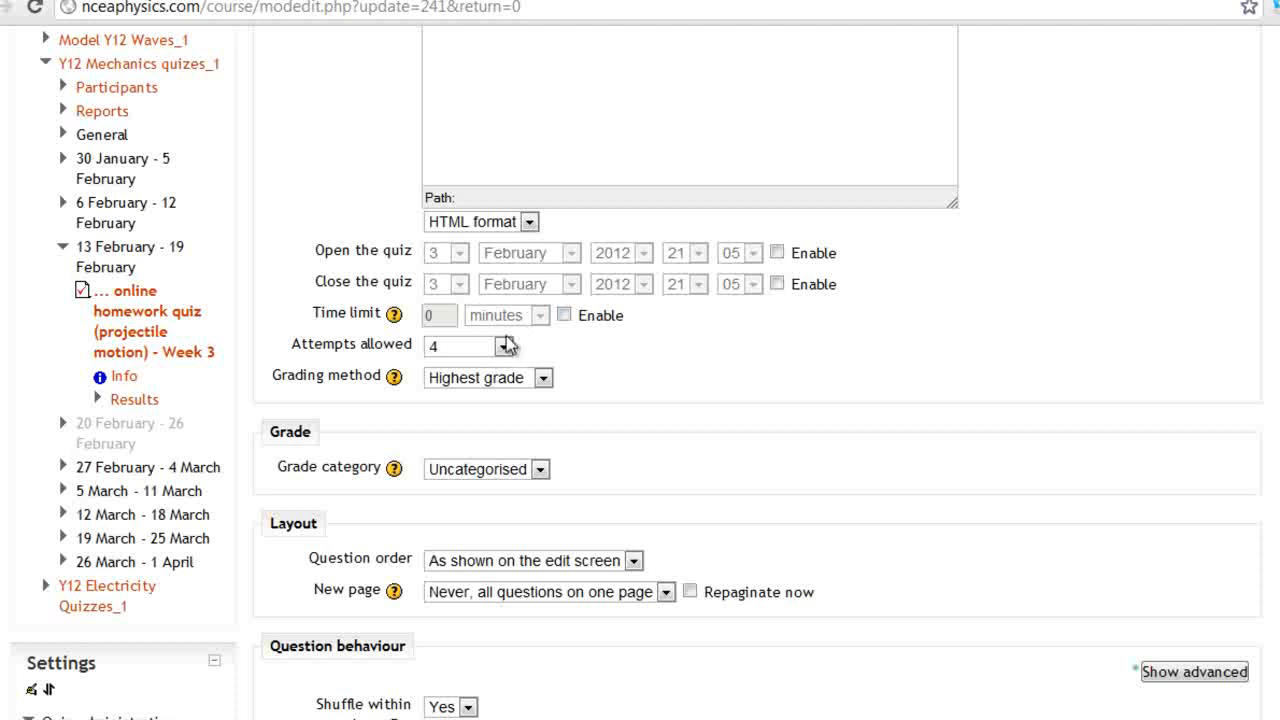
click(470, 378)
click(758, 376)
Open Edit quiz from Quiz administration to list the quiz's six questions
scroll(640, 400, up, 4)
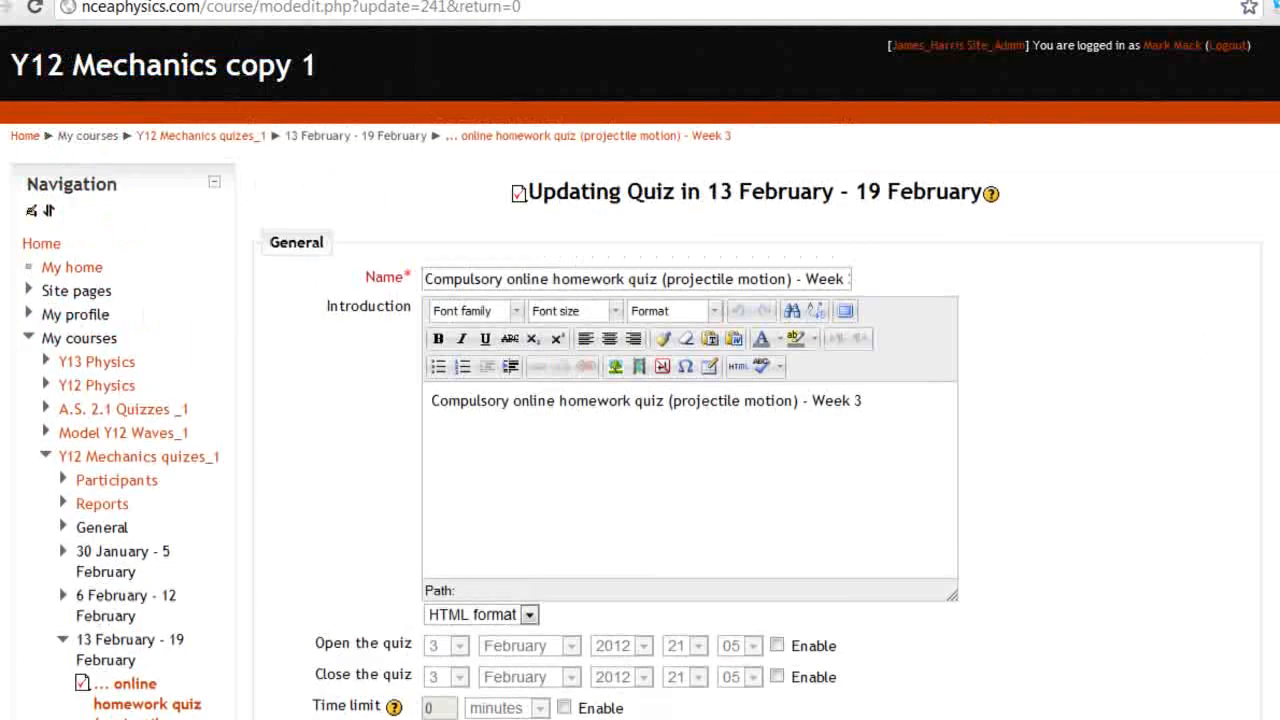
scroll(640, 400, down, 20)
scroll(640, 400, up, 13)
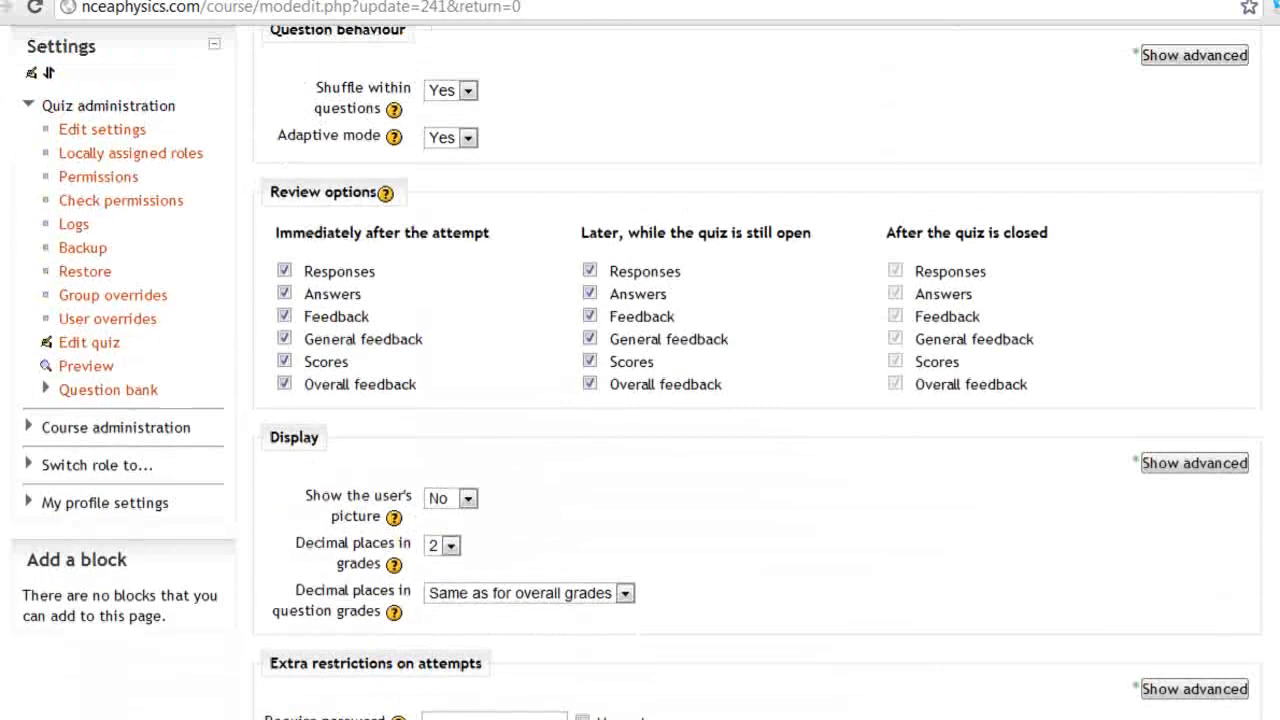
click(98, 345)
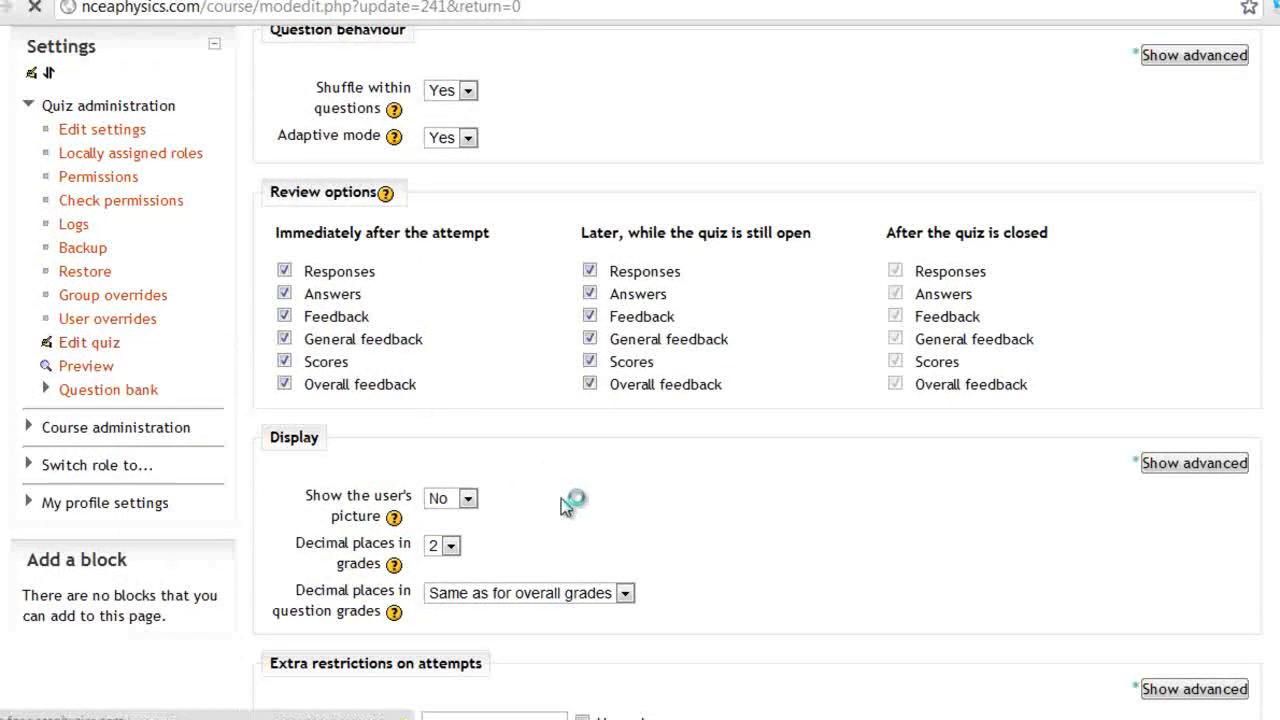
scroll(607, 461, down, 1)
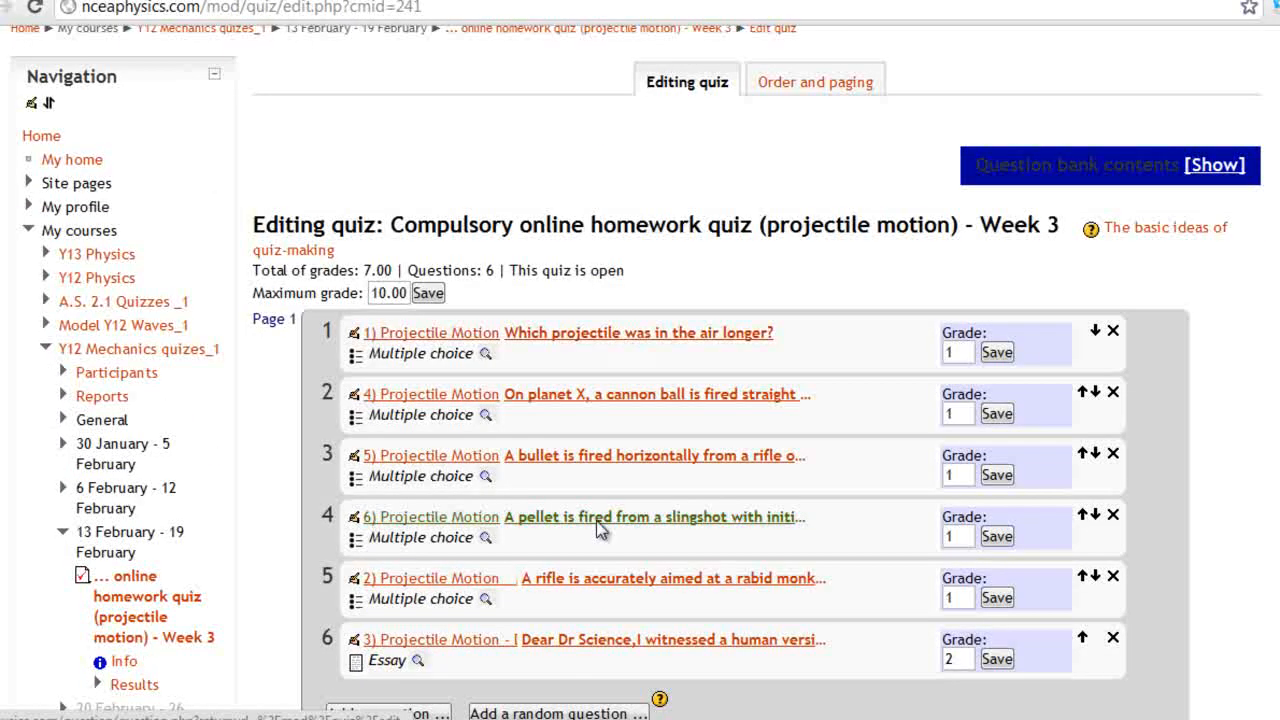
Open the bullet-fired-horizontally-on-the-Moon question for editing and review its answer choices
scroll(598, 583, down, 1)
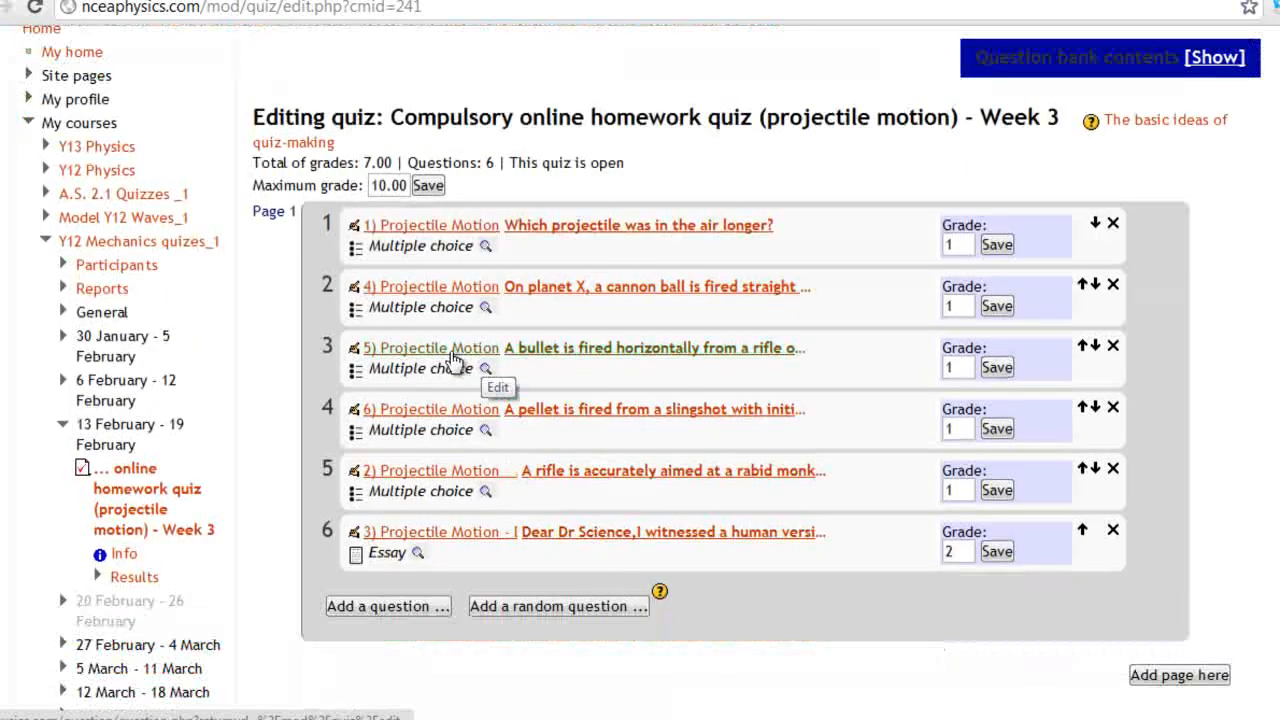
click(357, 357)
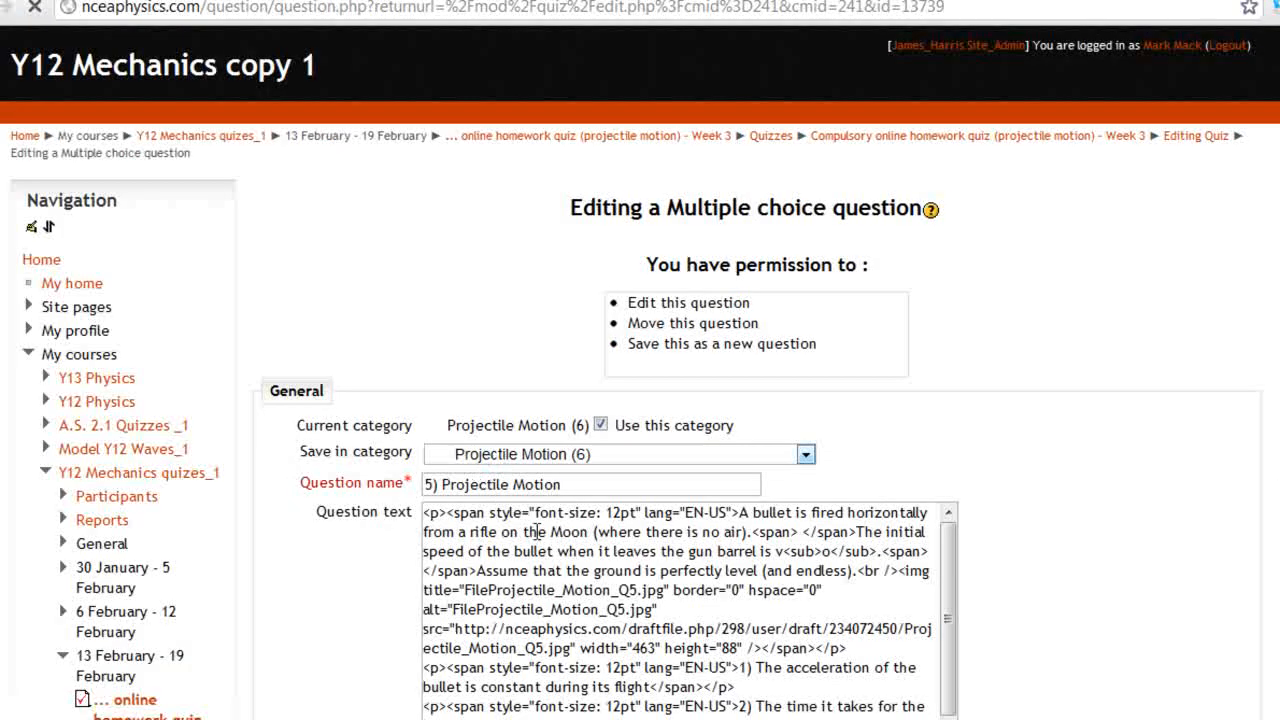
scroll(706, 535, down, 1)
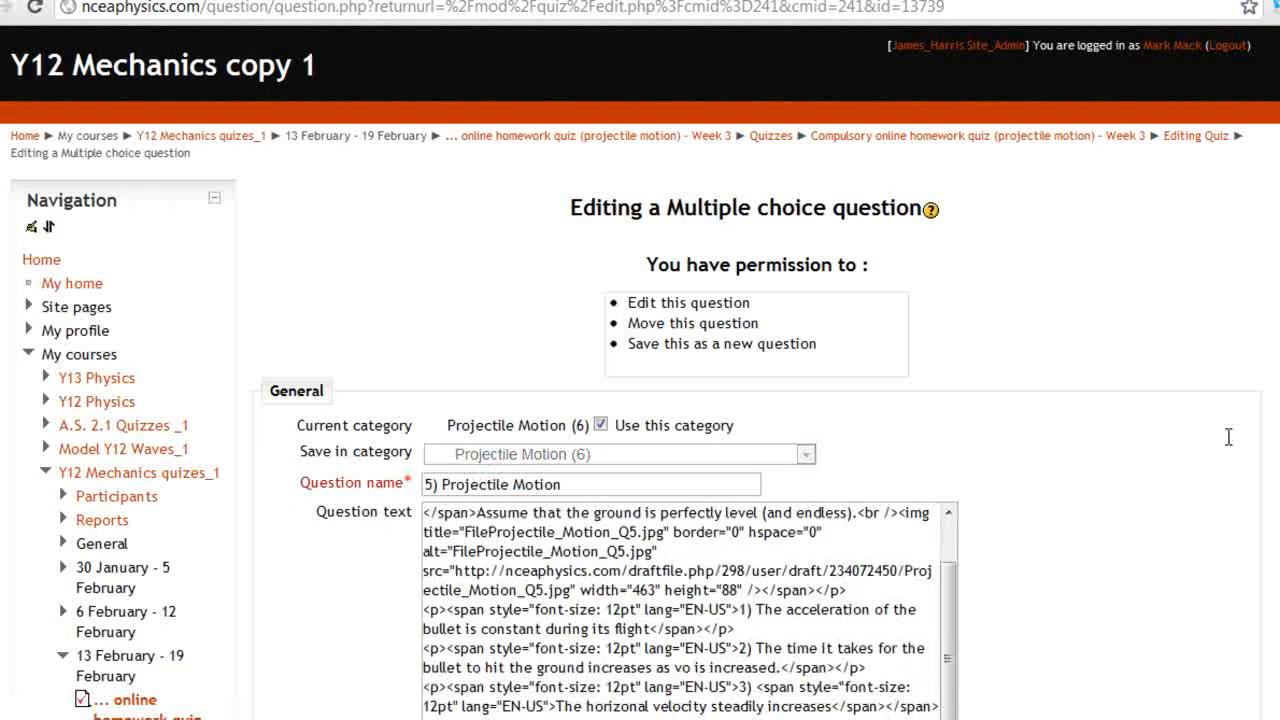
scroll(1060, 380, down, 2)
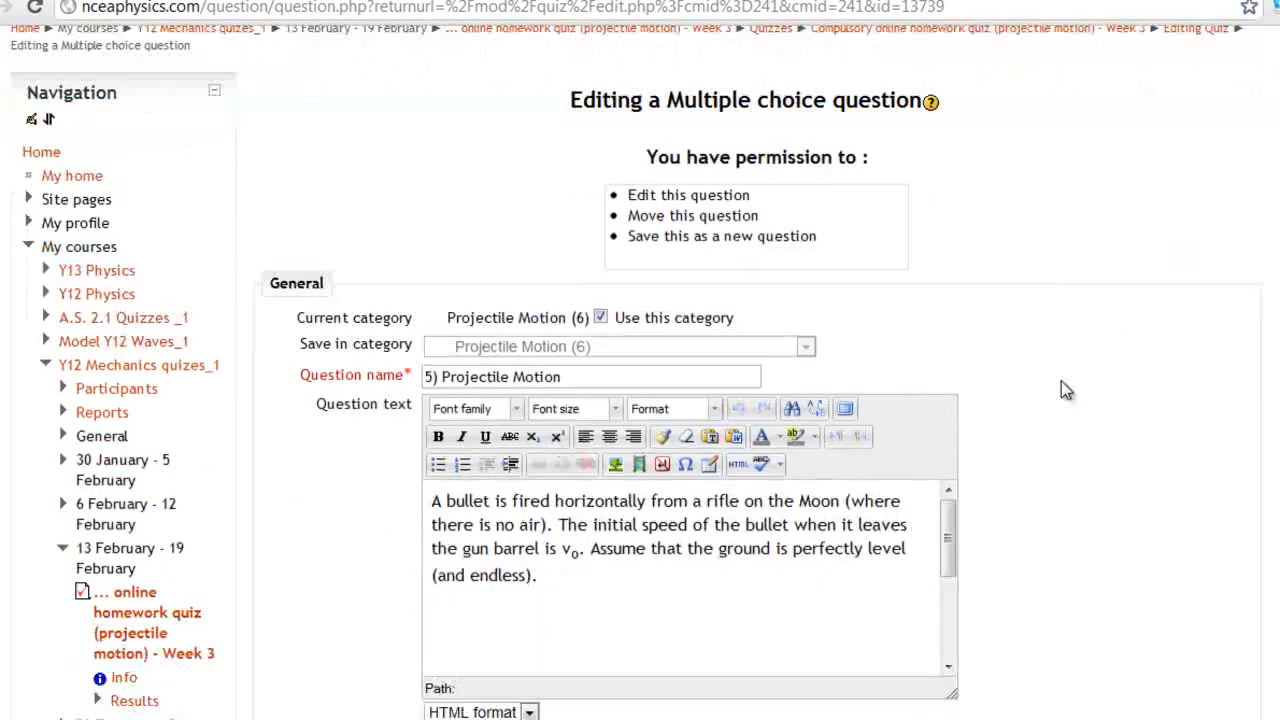
drag(943, 425, 966, 523)
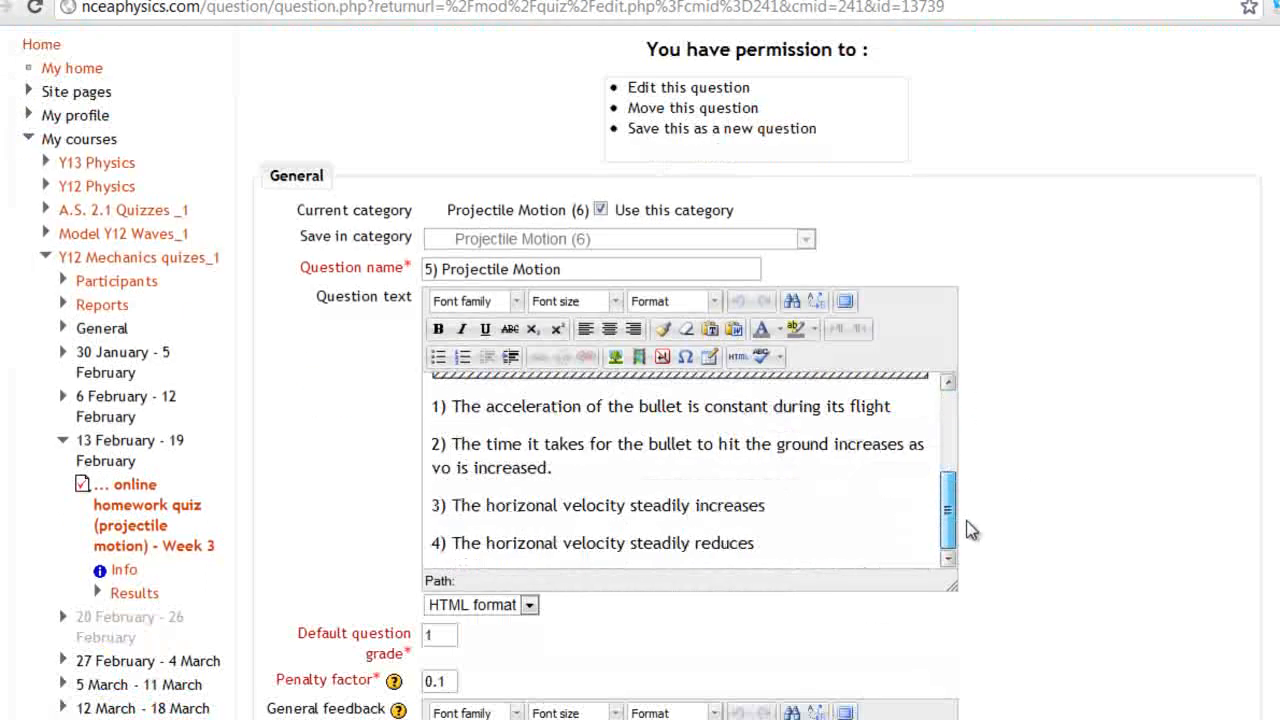
scroll(966, 523, down, 6)
scroll(640, 370, down, 2)
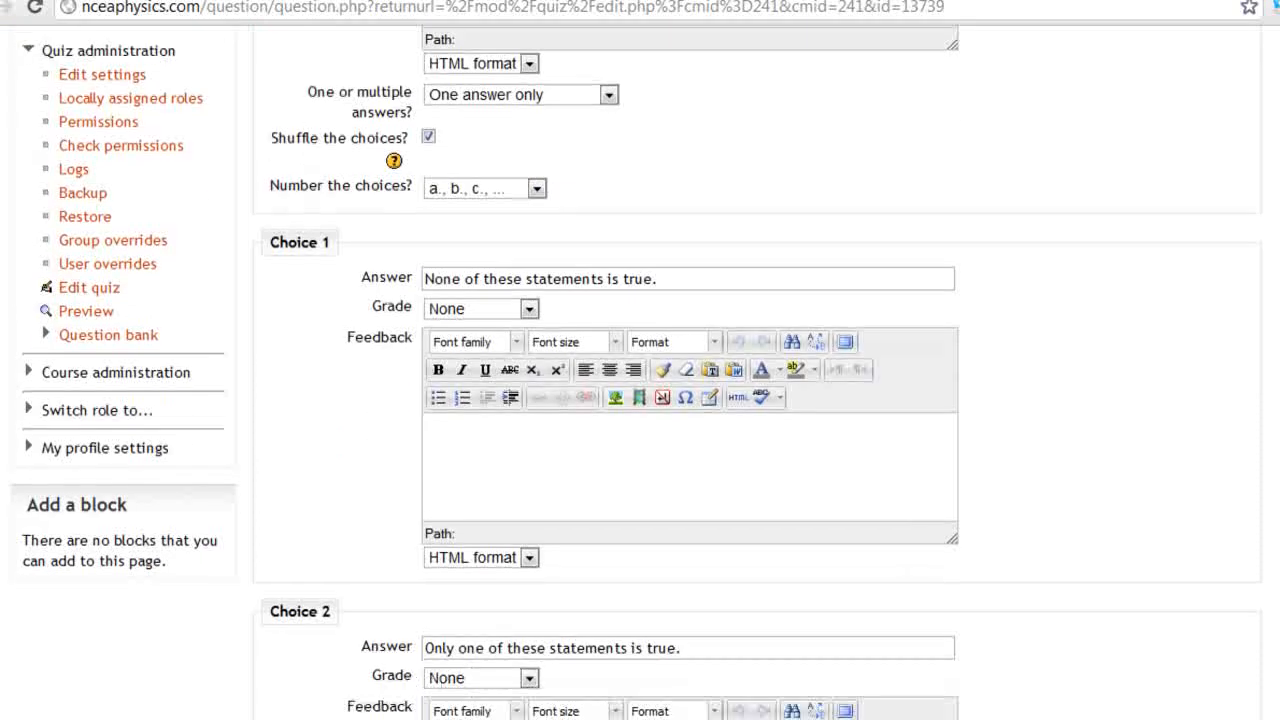
scroll(640, 370, down, 3)
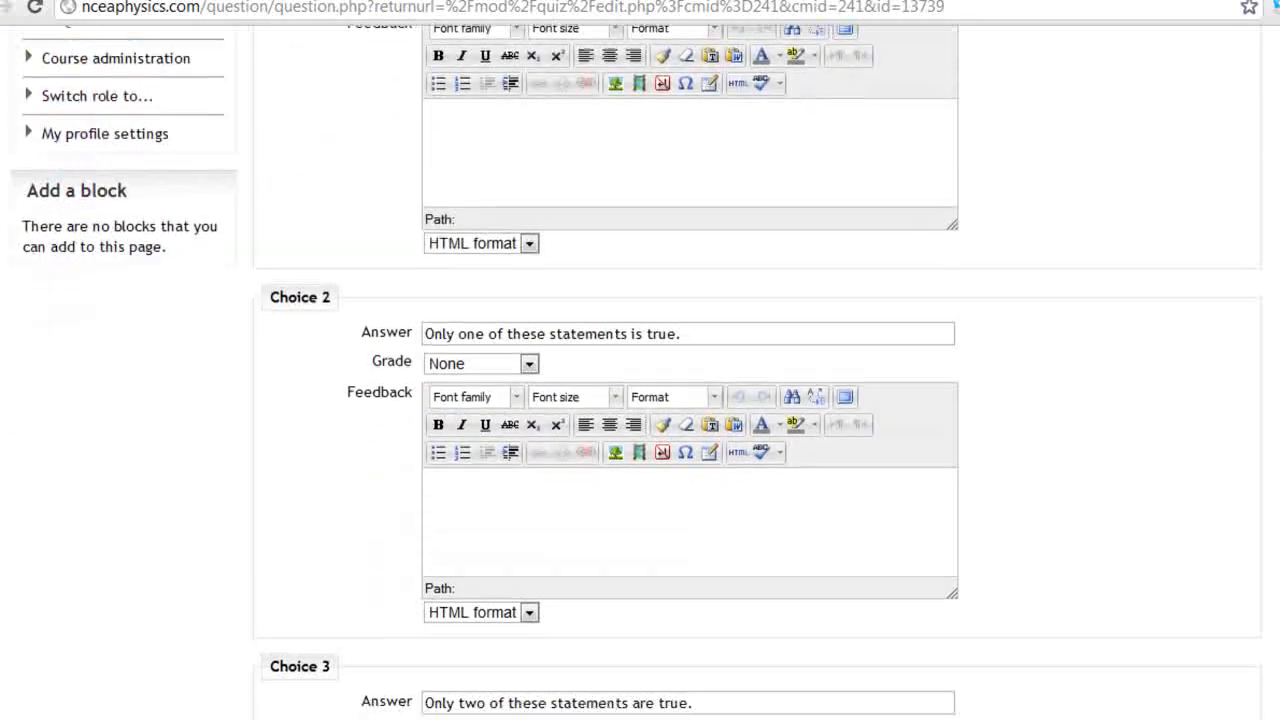
scroll(1249, 374, down, 6)
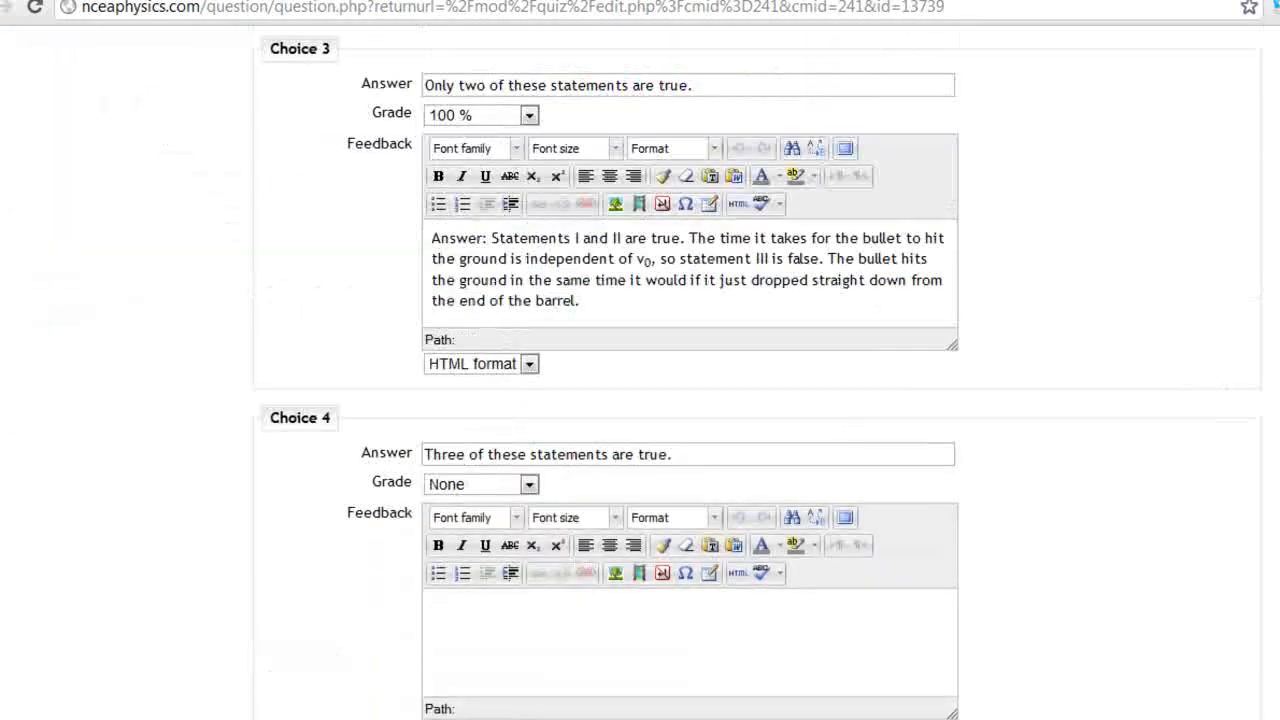
scroll(640, 370, down, 9)
scroll(640, 370, up, 4)
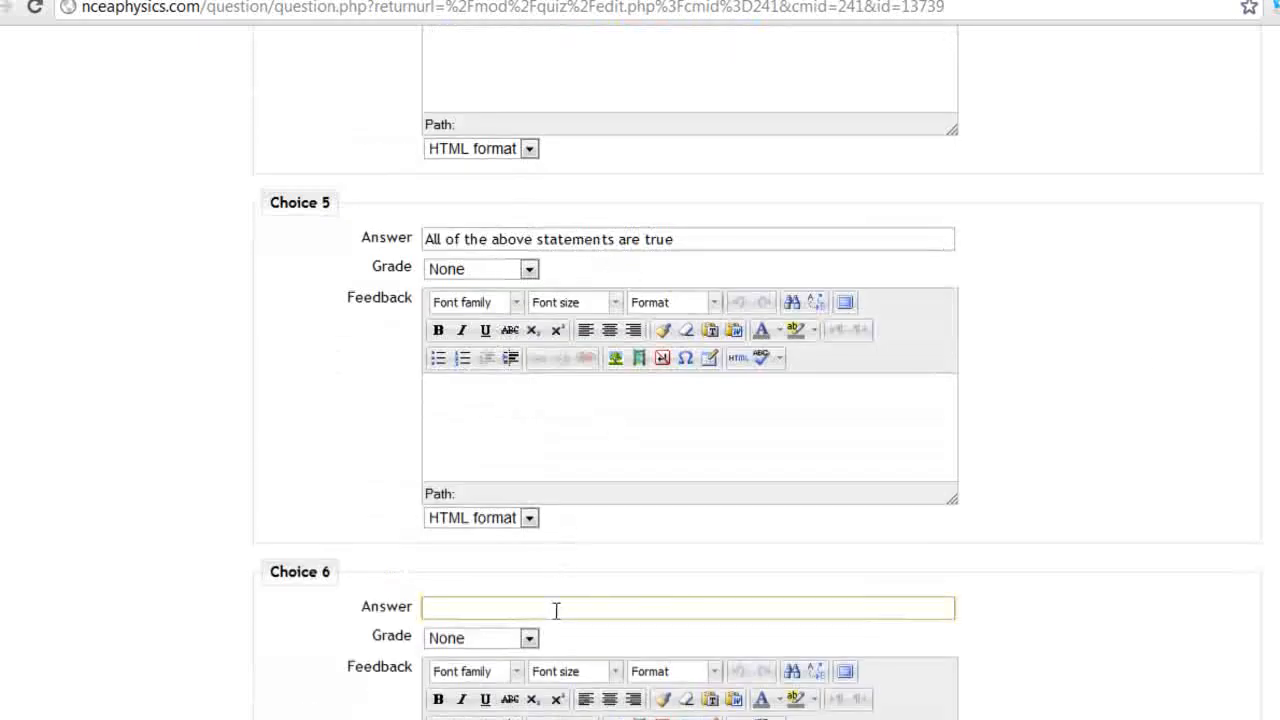
Try a sixth choice at 40% then 5%, then clear its text and reset its grade to None
text(hese answers are tru)
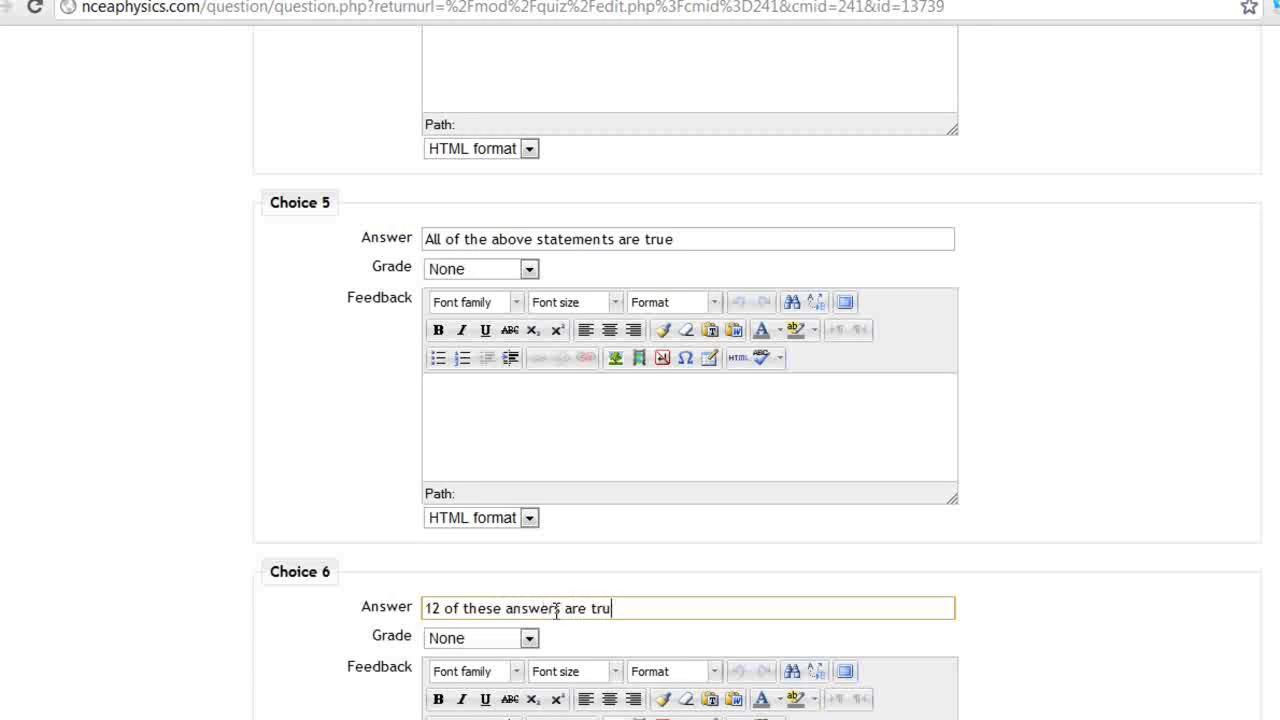
scroll(757, 372, up, 7)
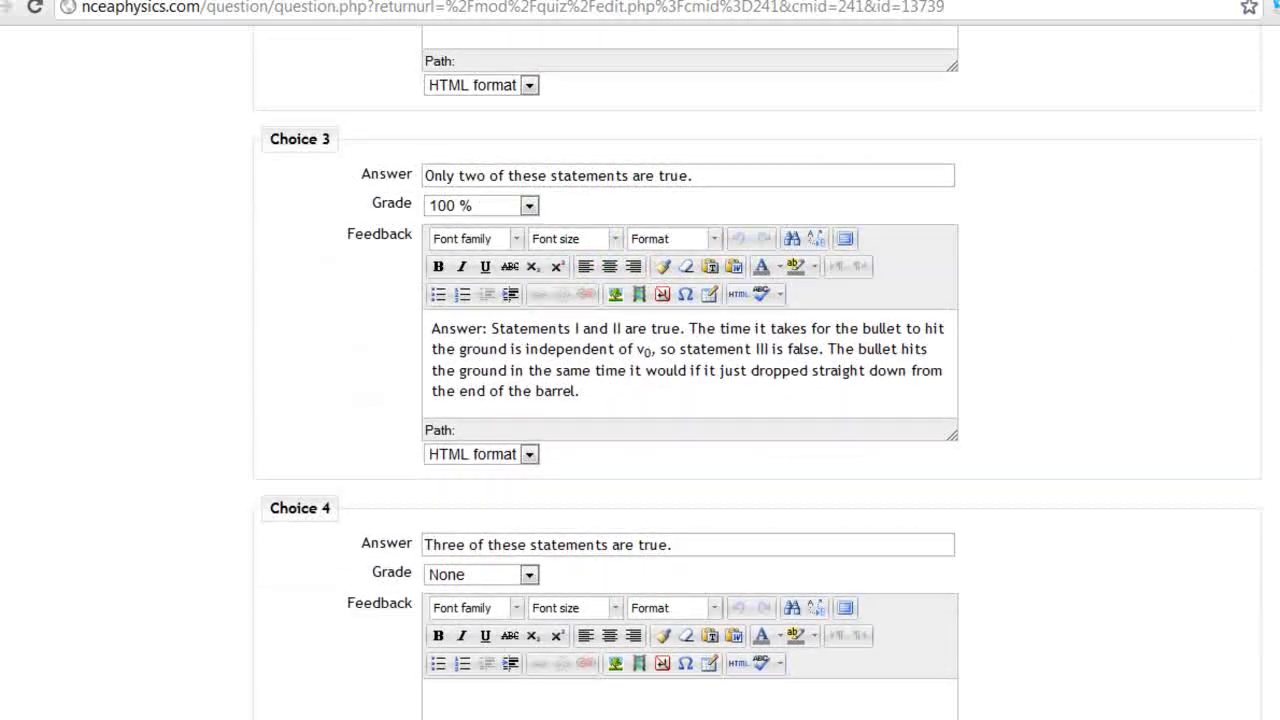
scroll(728, 372, down, 9)
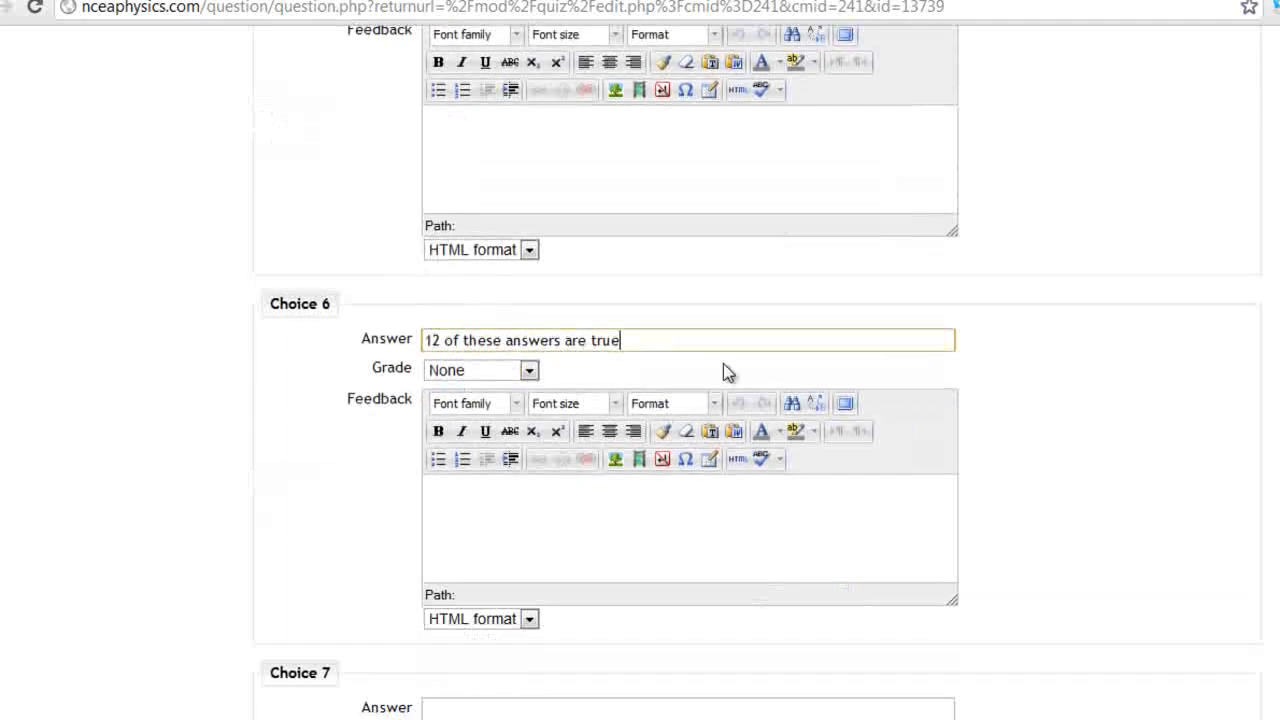
click(484, 376)
click(497, 529)
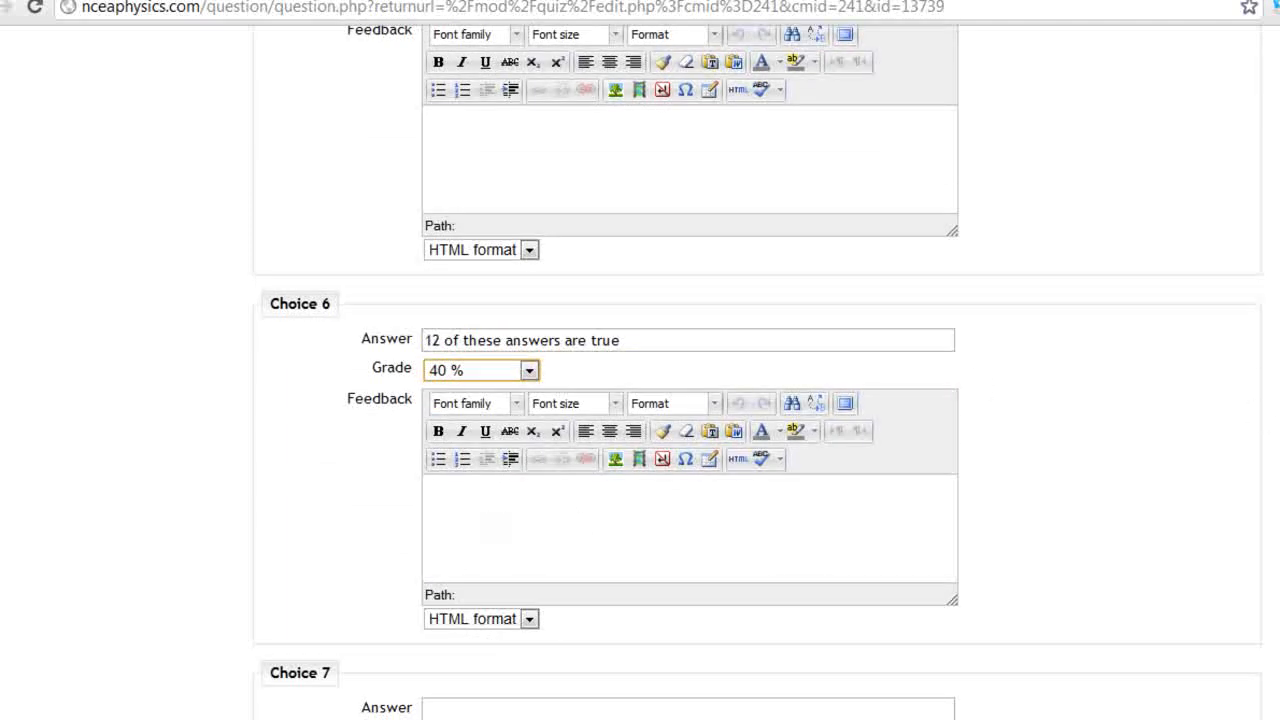
triple_click(638, 339)
key(BackSpace)
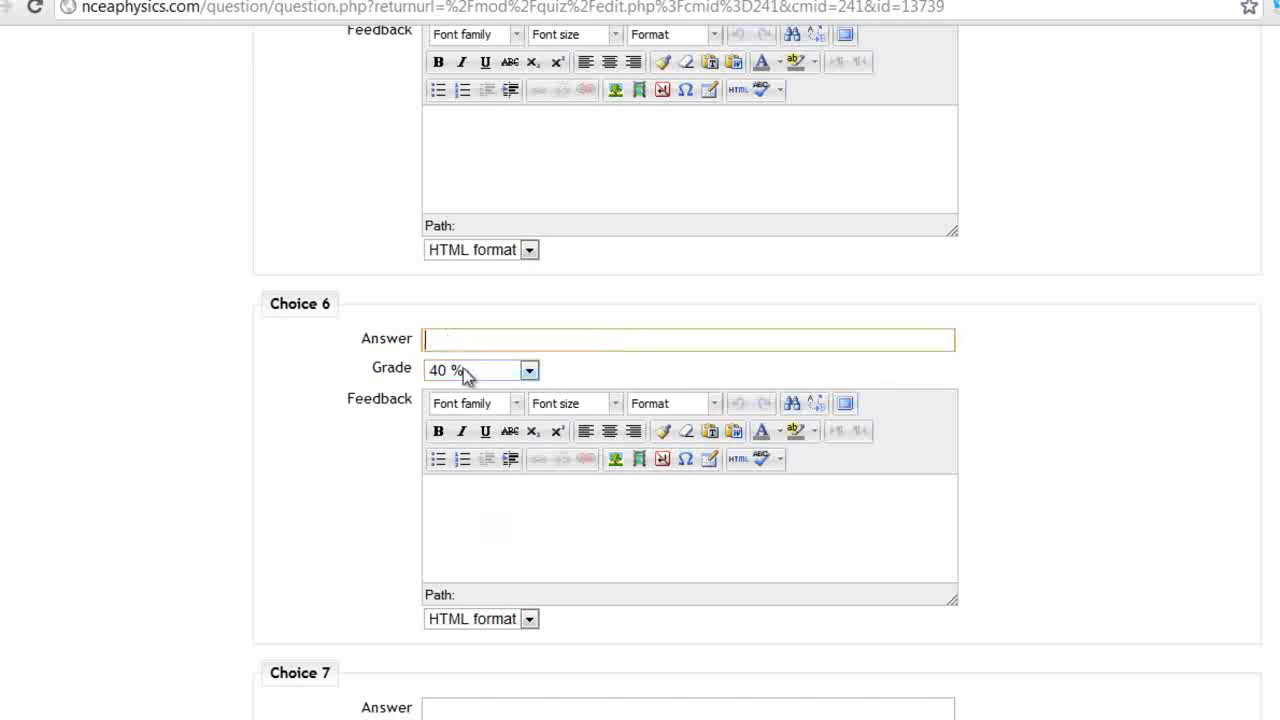
click(451, 372)
click(468, 703)
click(526, 370)
click(456, 715)
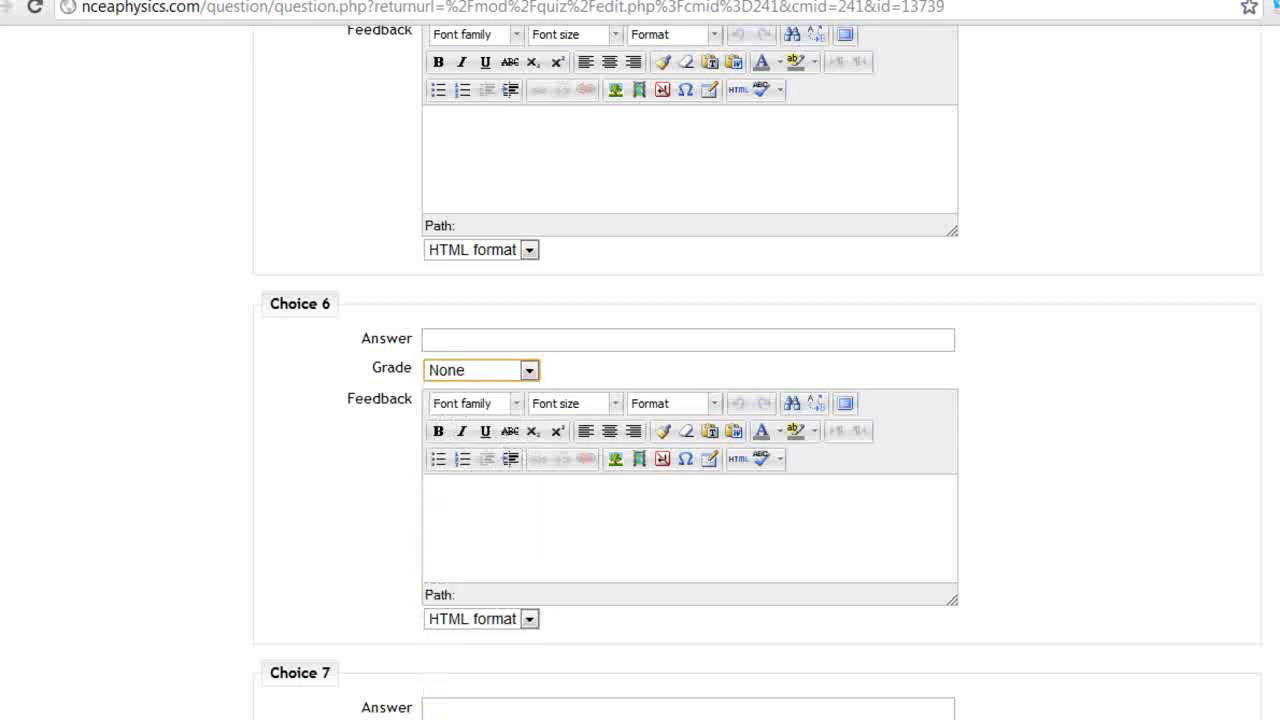
Keep a., b., c. numbering and One answer only for the question
scroll(727, 622, up, 15)
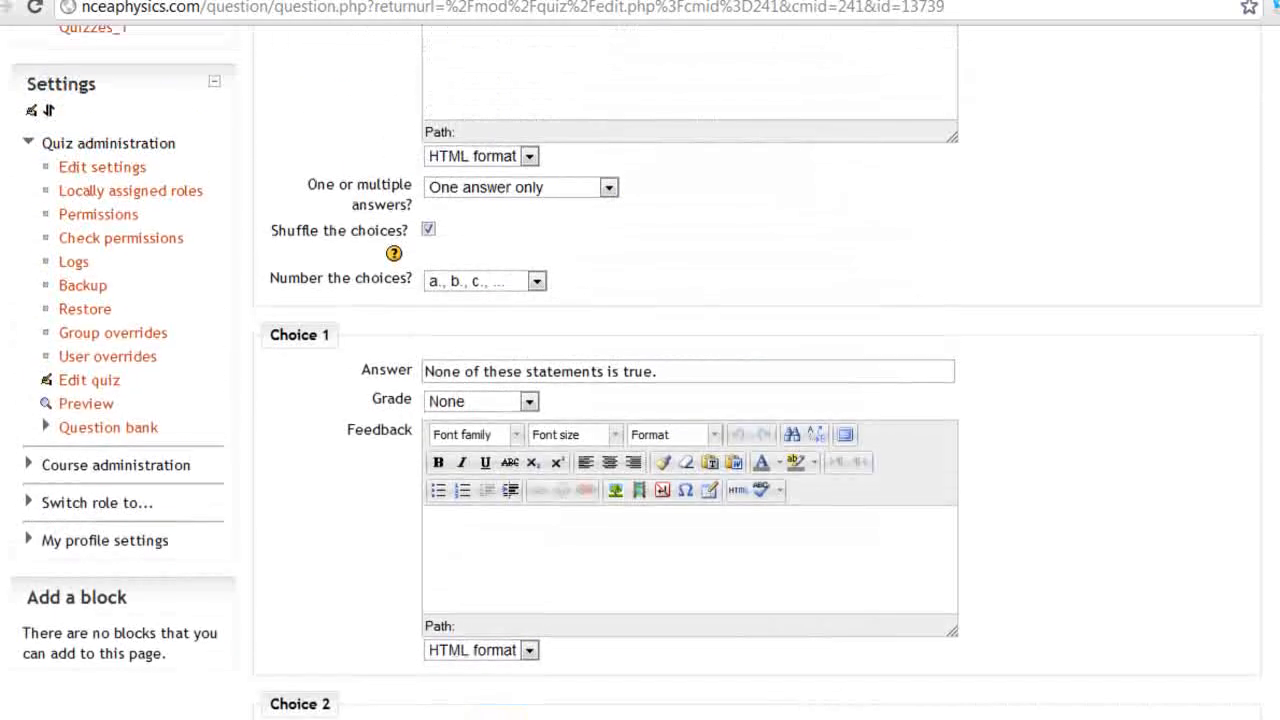
click(446, 282)
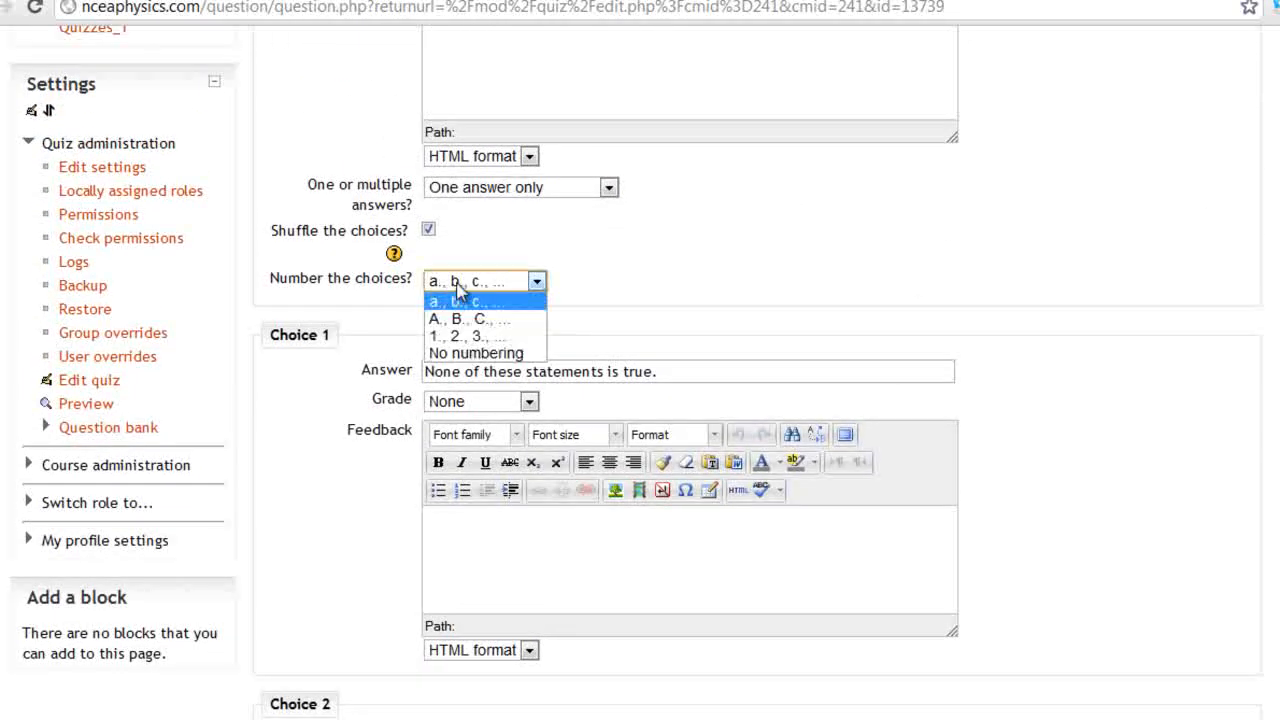
click(514, 279)
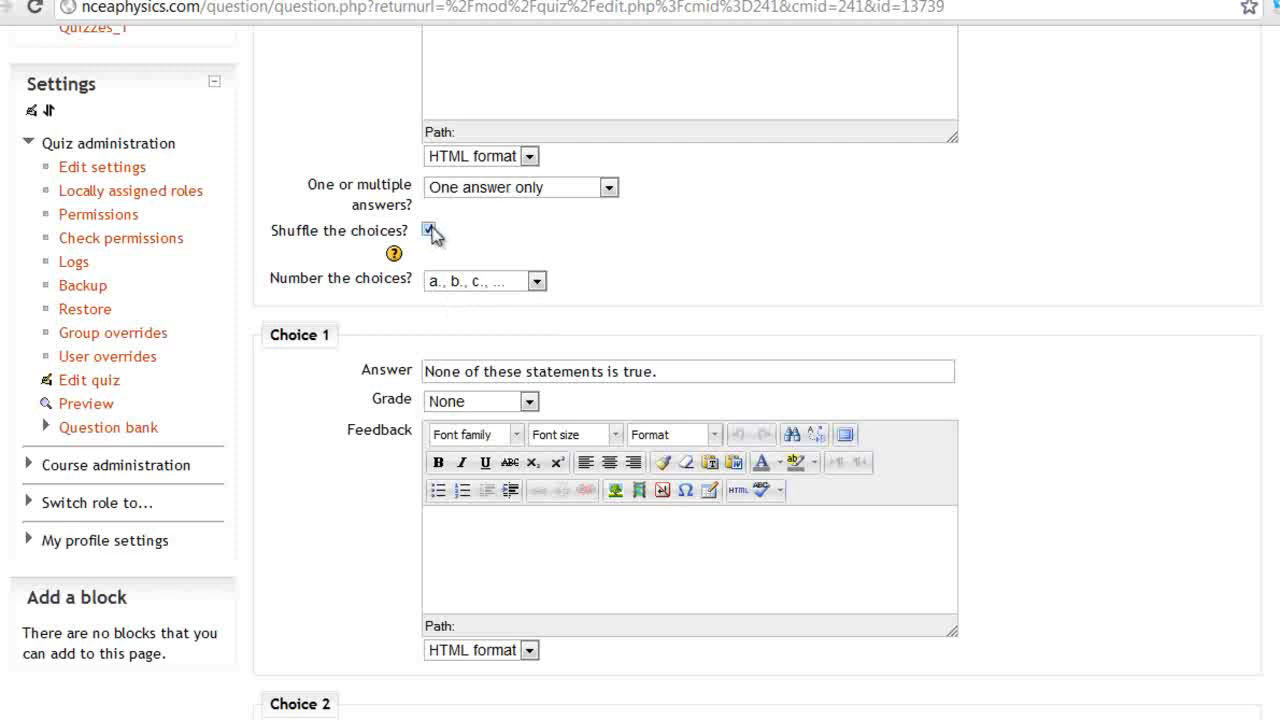
click(463, 188)
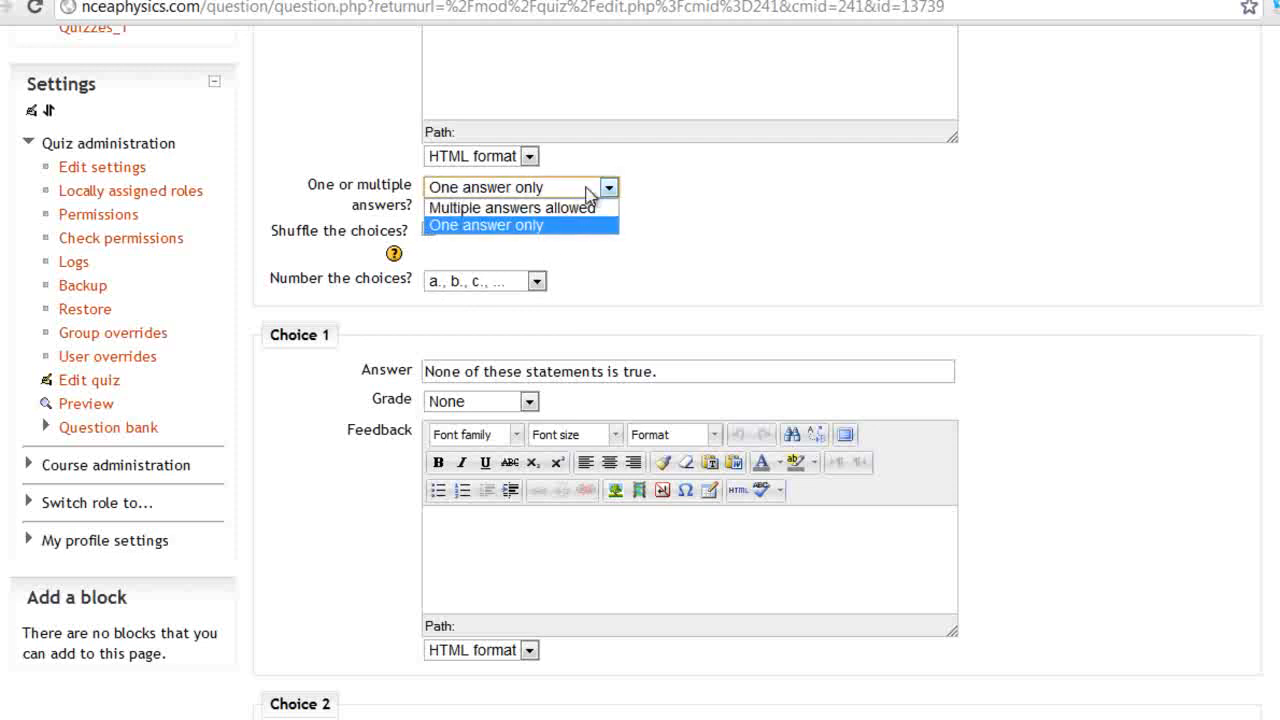
click(806, 187)
scroll(645, 213, up, 6)
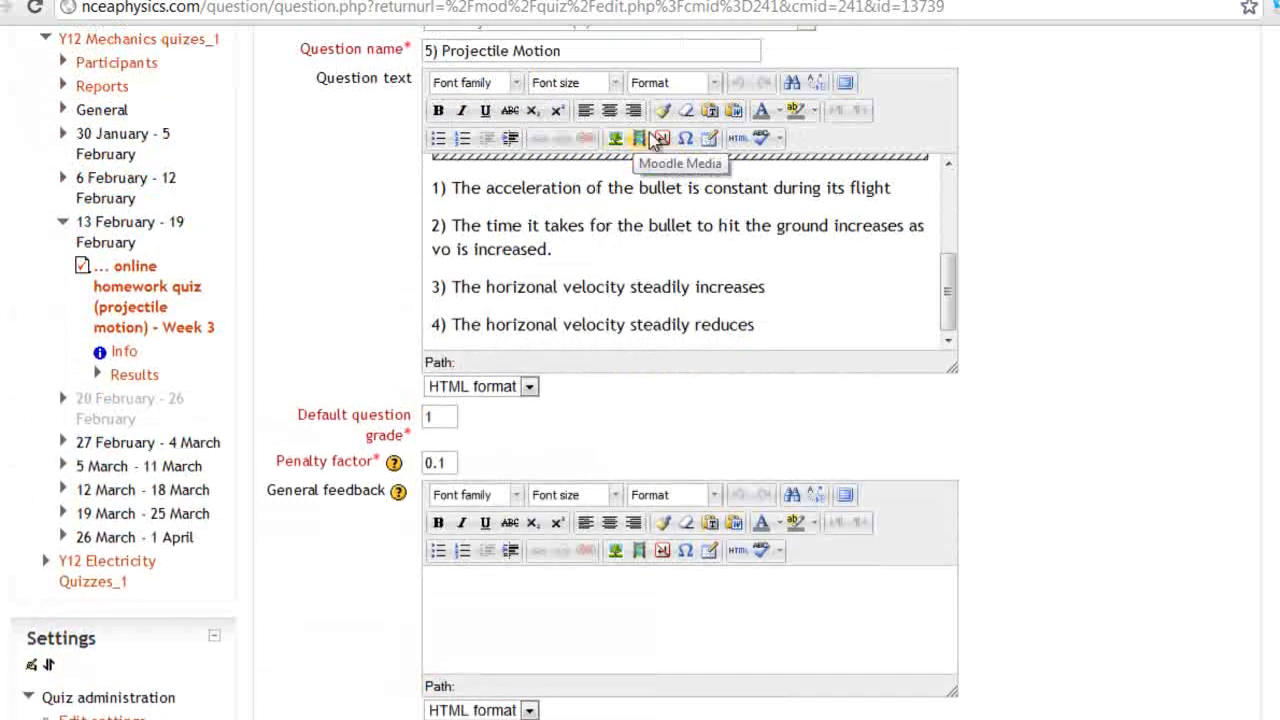
click(657, 138)
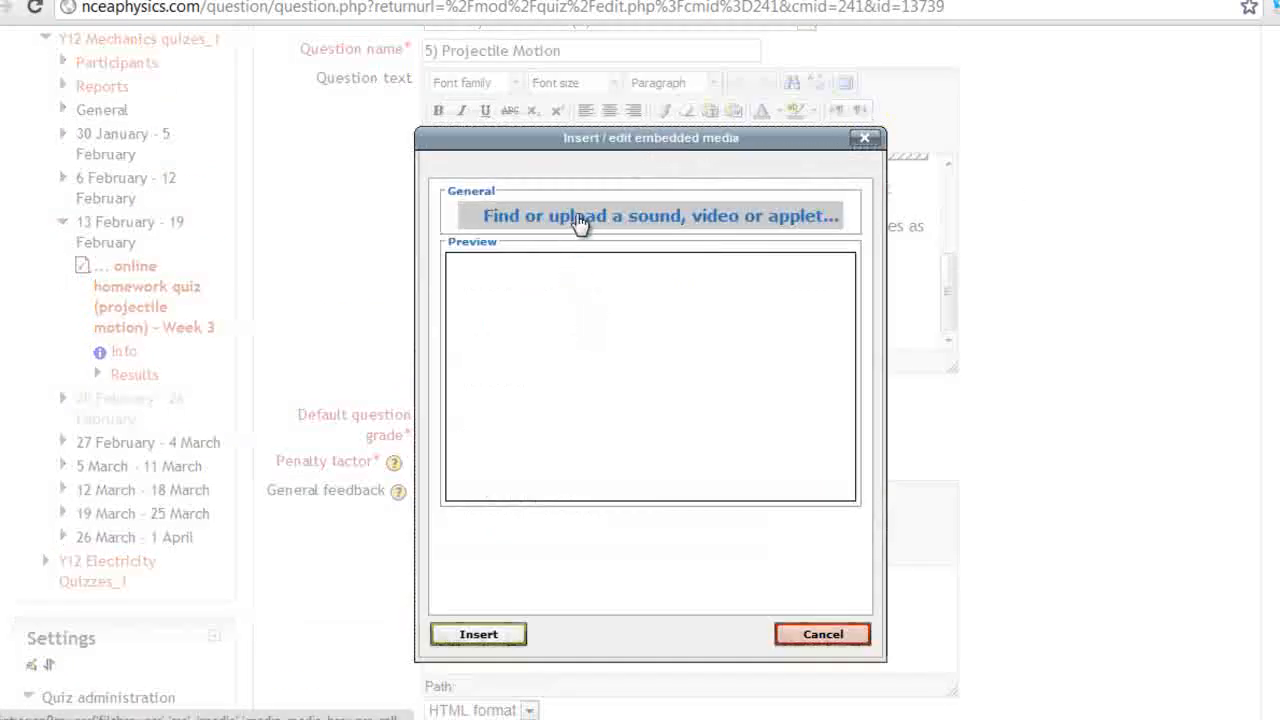
click(580, 222)
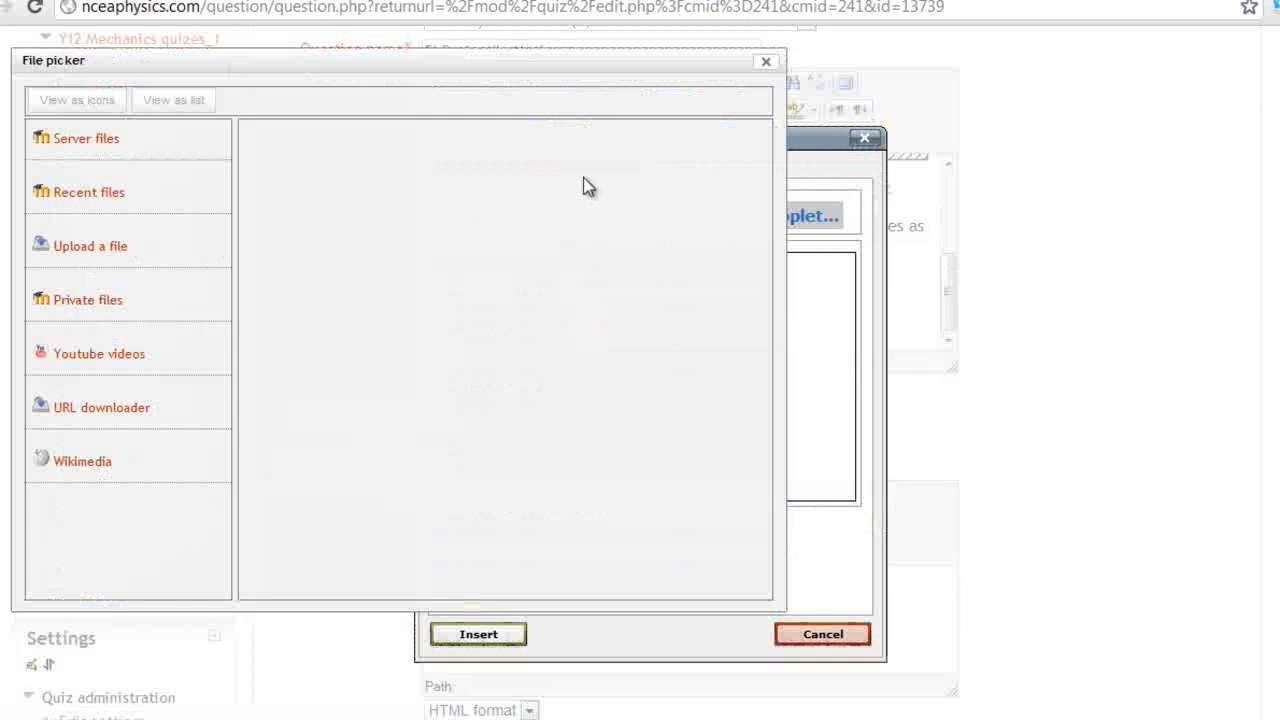
click(90, 406)
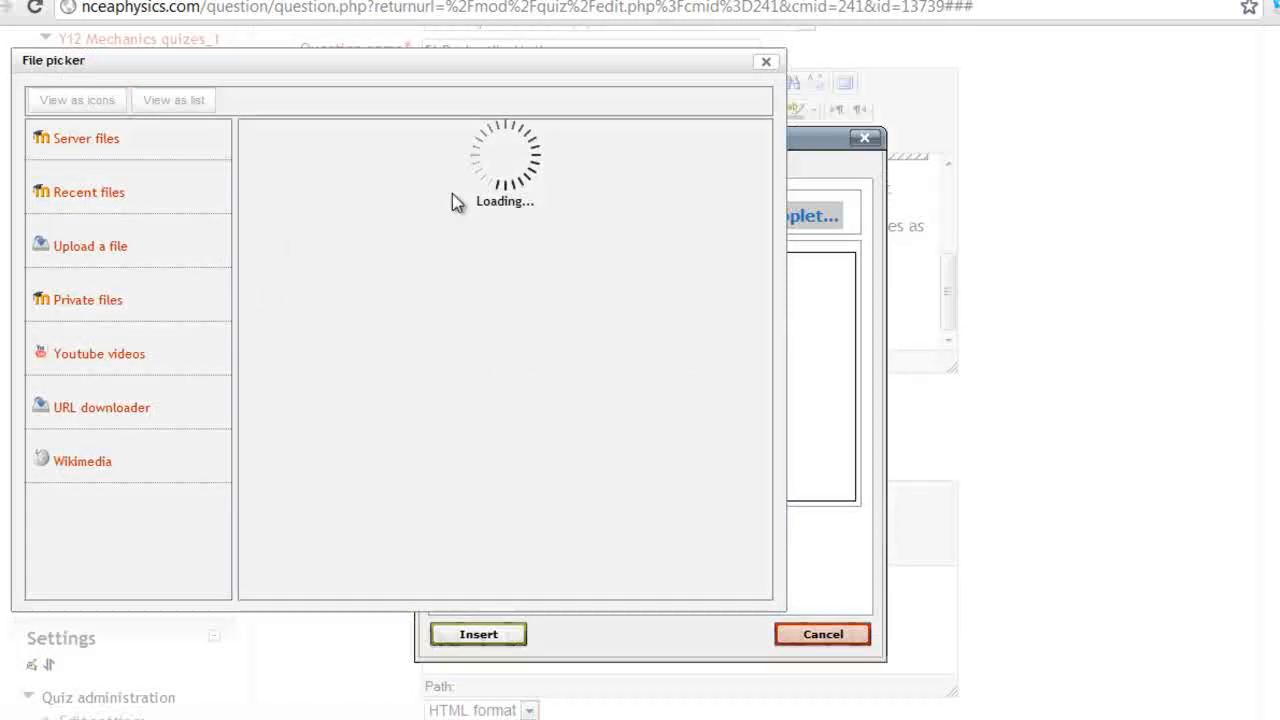
click(772, 65)
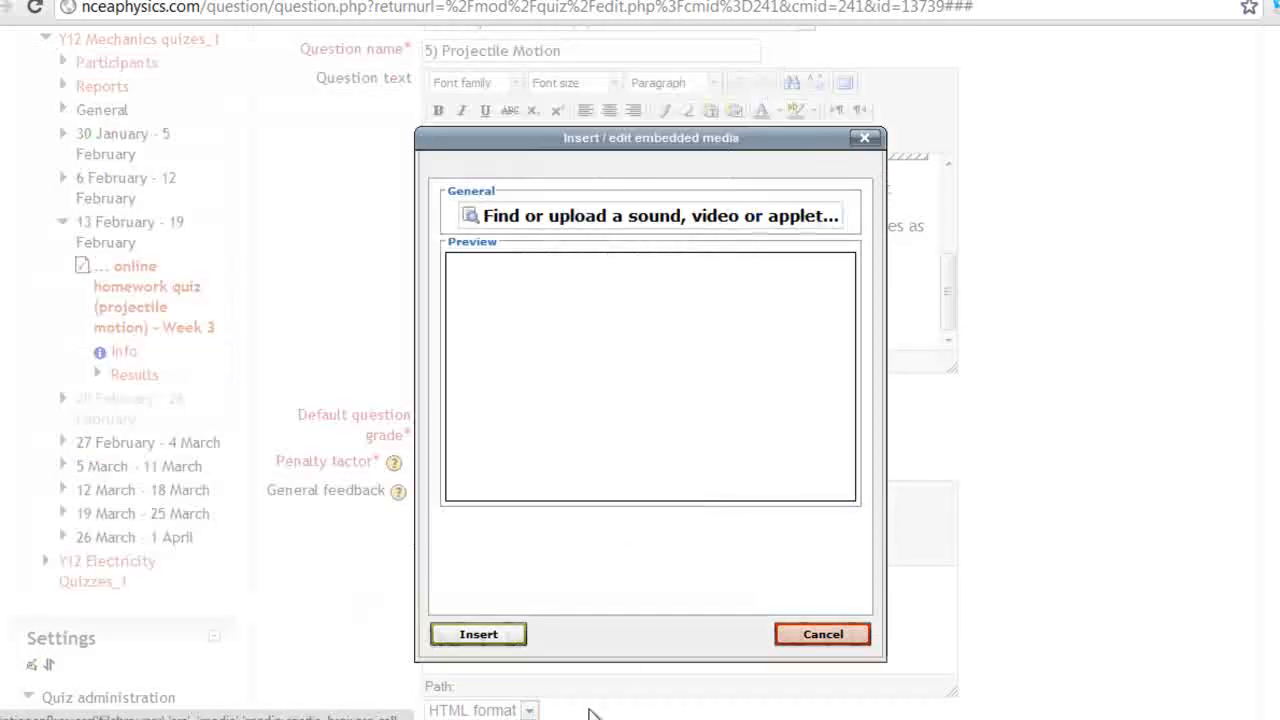
click(818, 634)
click(616, 139)
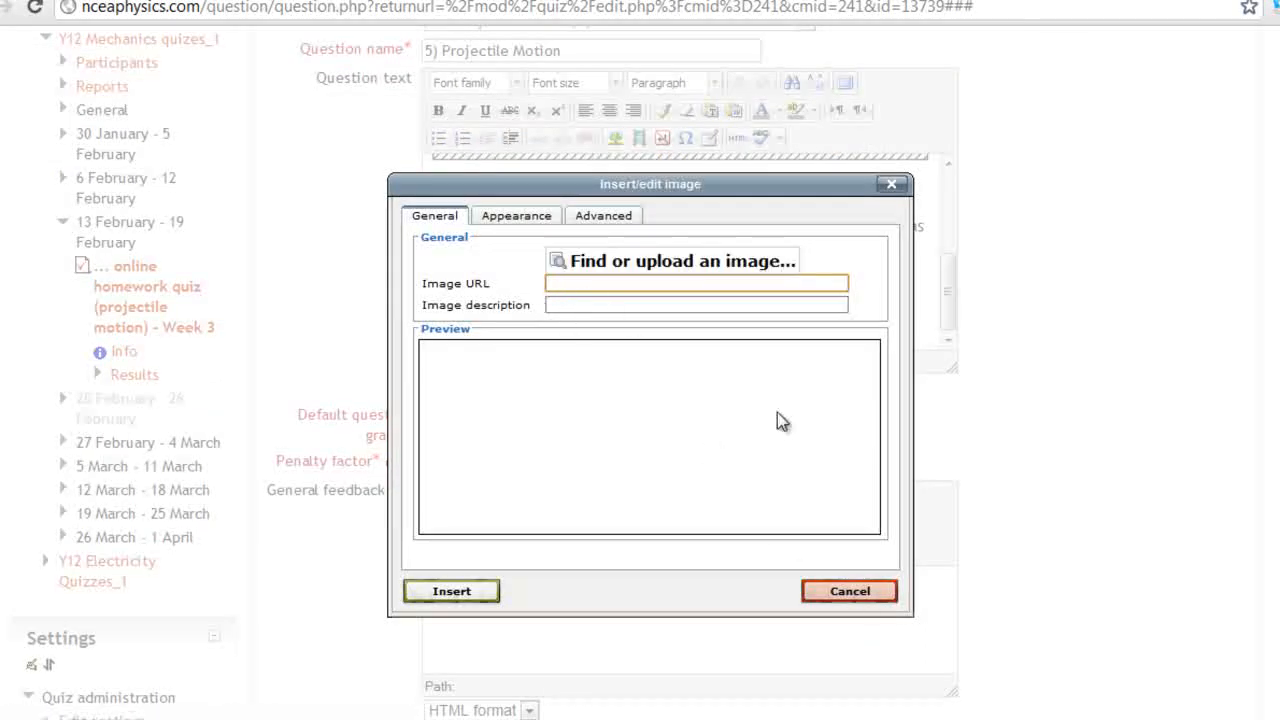
click(850, 591)
scroll(805, 443, up, 1)
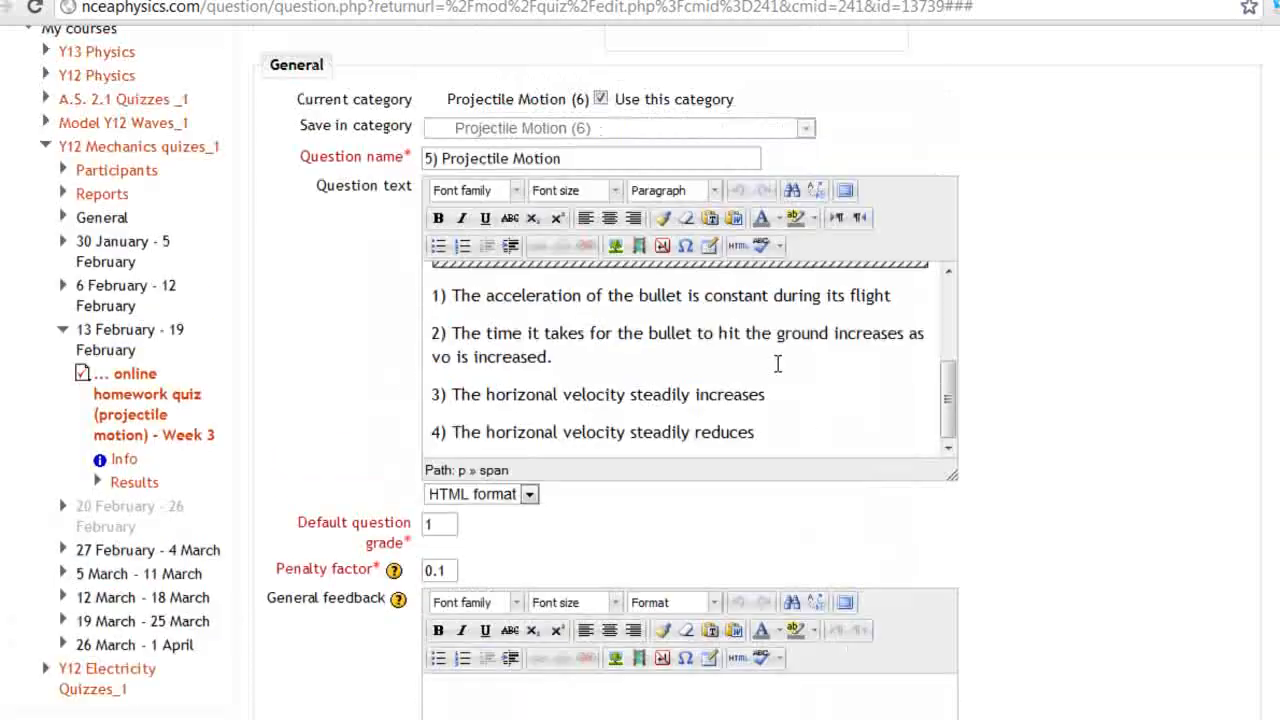
click(686, 248)
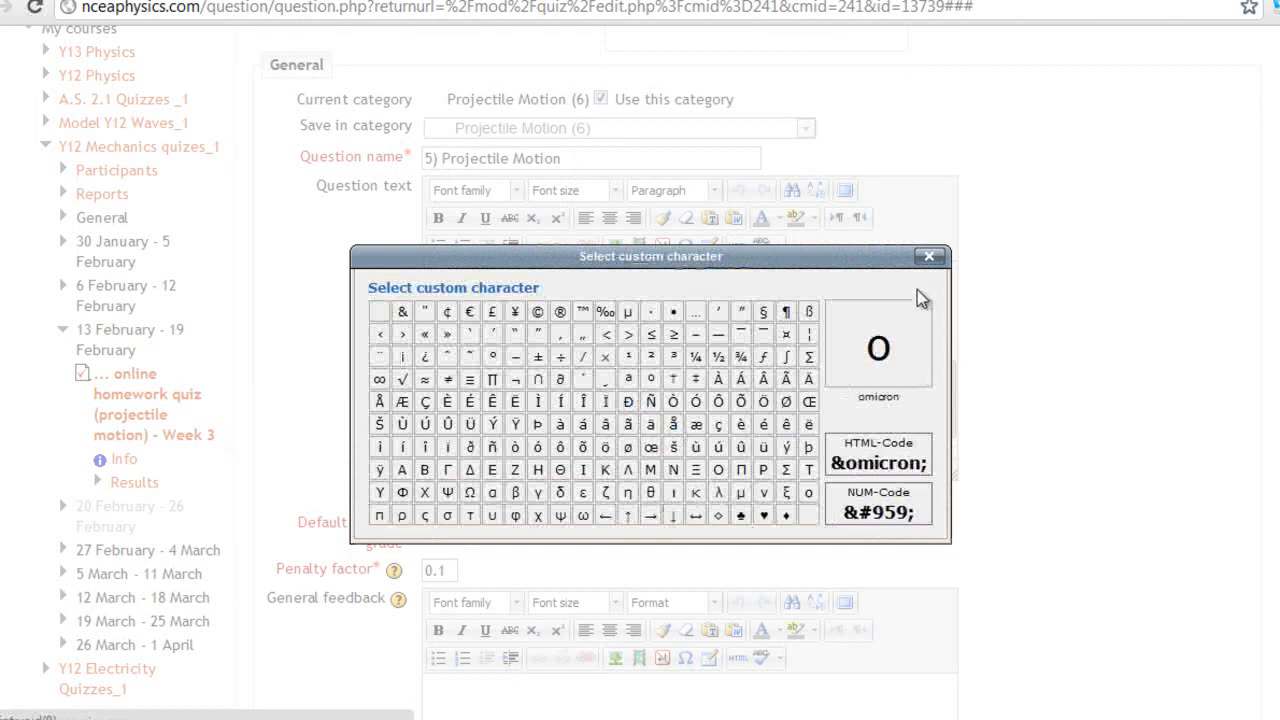
click(929, 257)
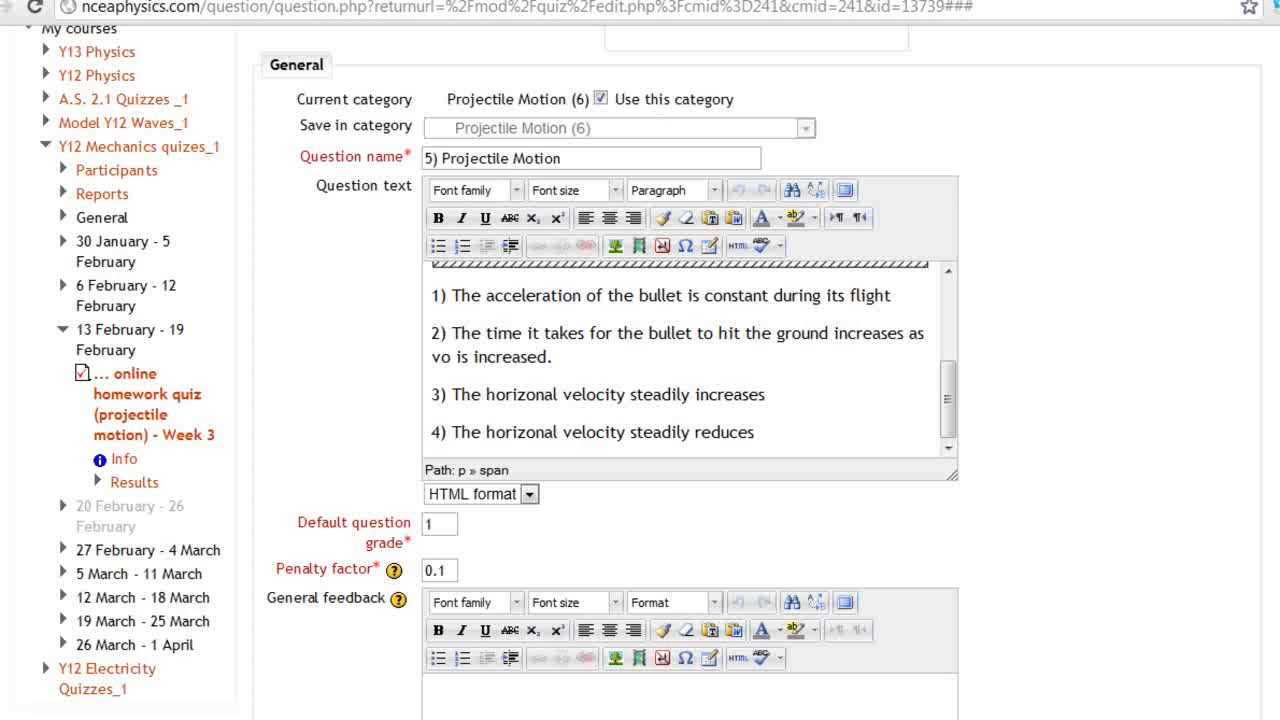
scroll(640, 400, up, 1)
scroll(640, 400, down, 5)
Look over the General feedback and the Choice 1 answer and feedback fields
scroll(632, 248, up, 1)
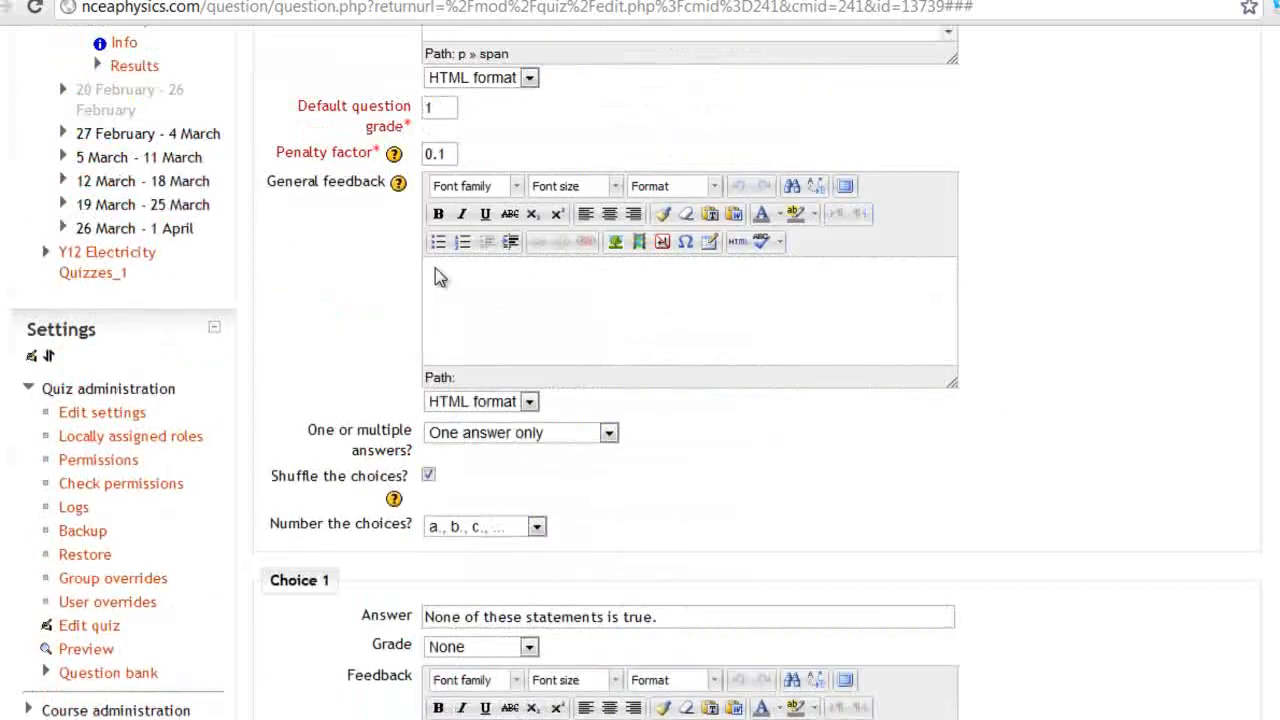
drag(284, 187, 386, 186)
scroll(543, 309, up, 1)
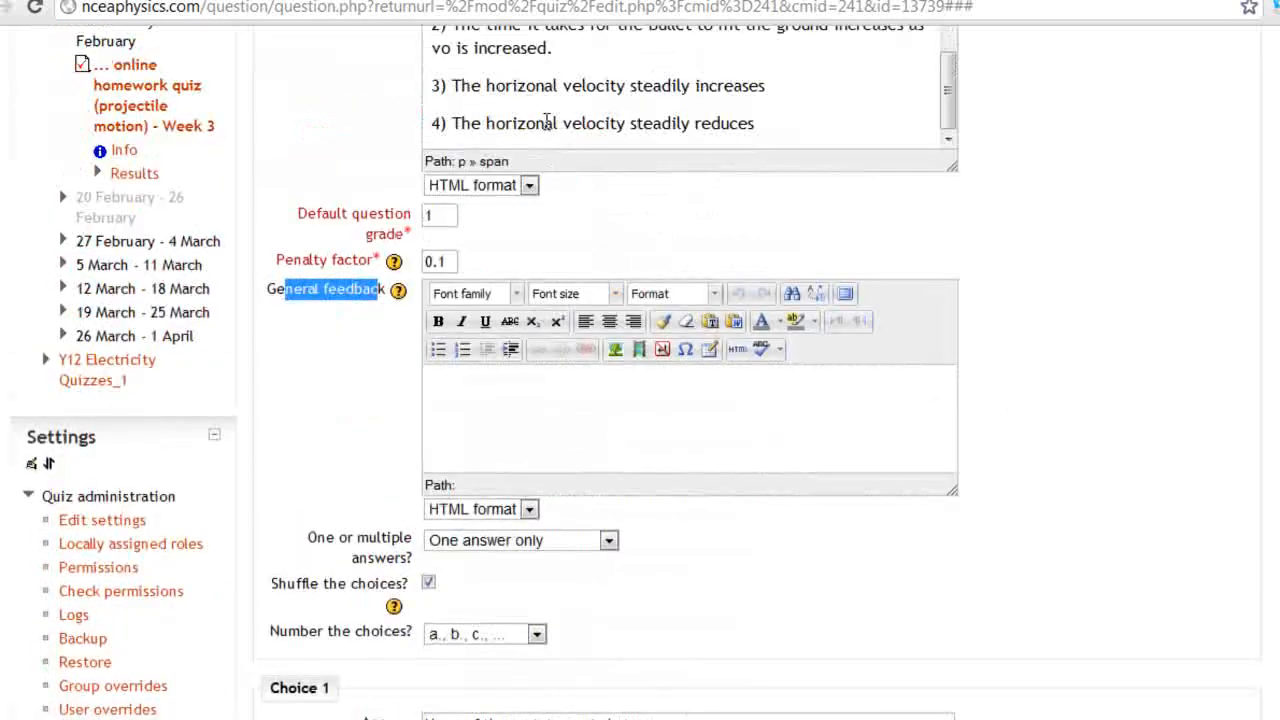
click(589, 409)
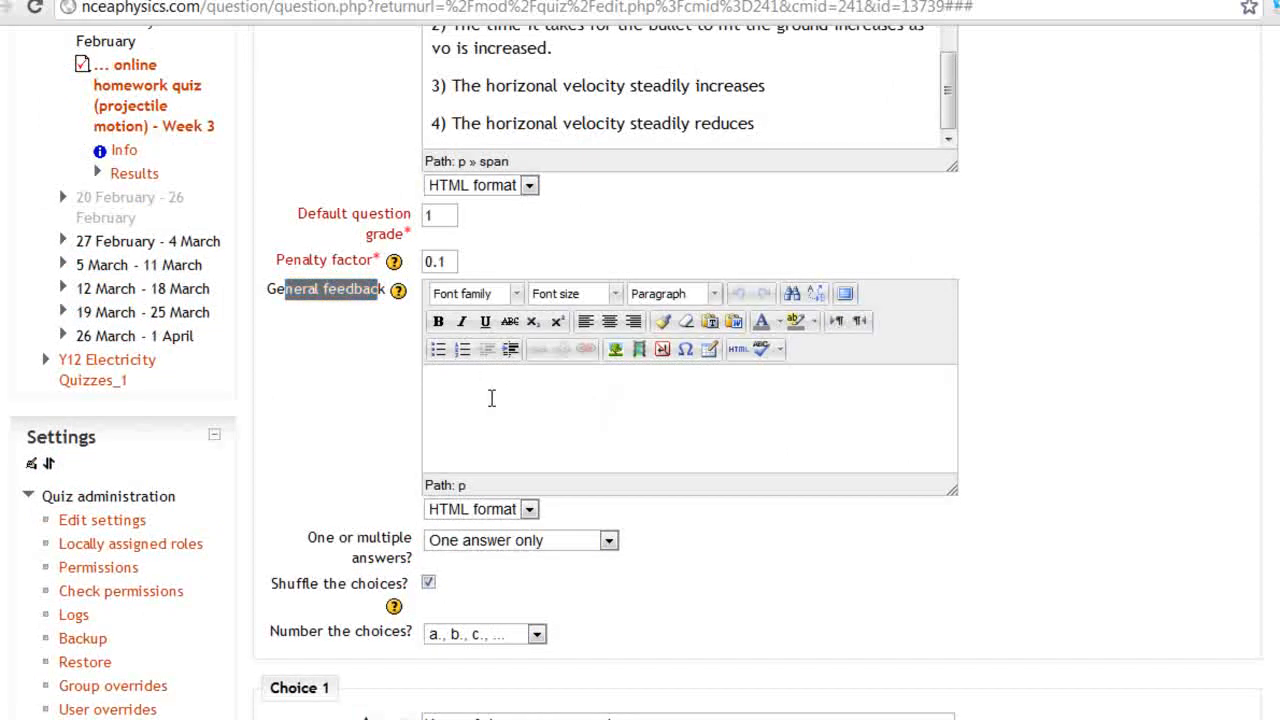
scroll(491, 398, down, 3)
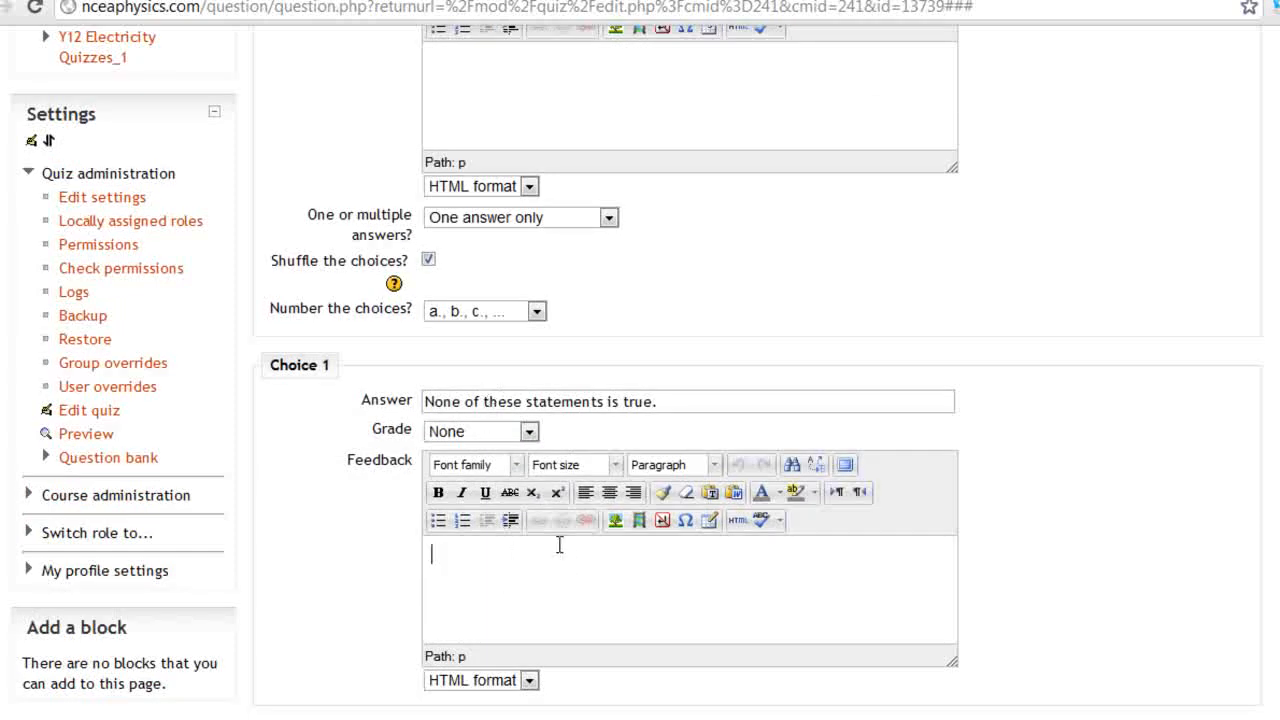
drag(709, 391, 427, 408)
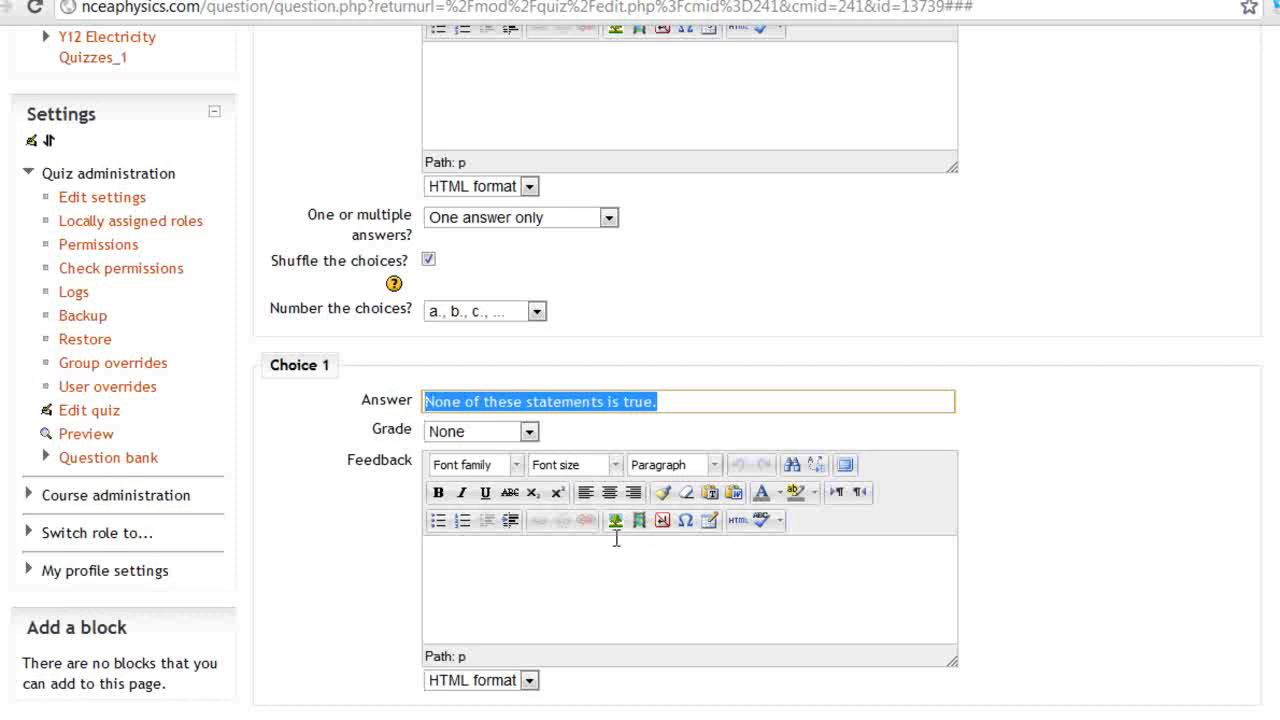
click(462, 564)
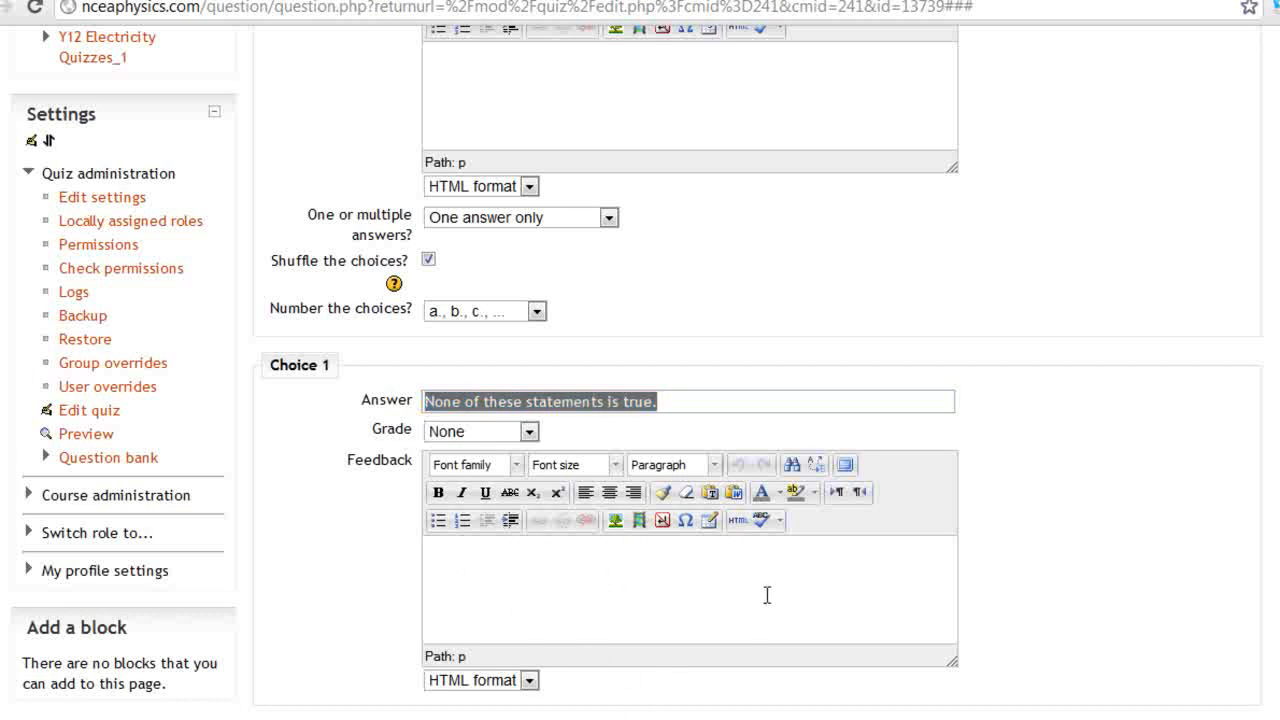
Save changes to the 5) Projectile Motion question
scroll(760, 400, down, 20)
click(556, 487)
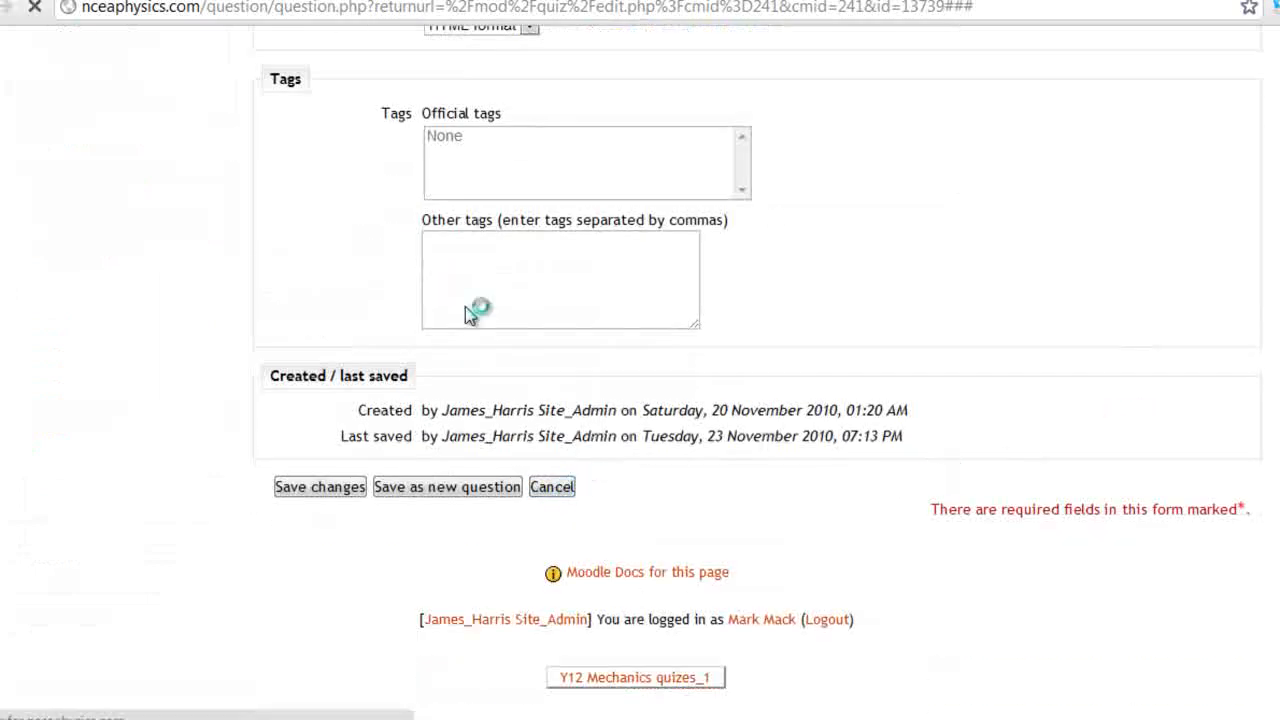
scroll(857, 391, down, 3)
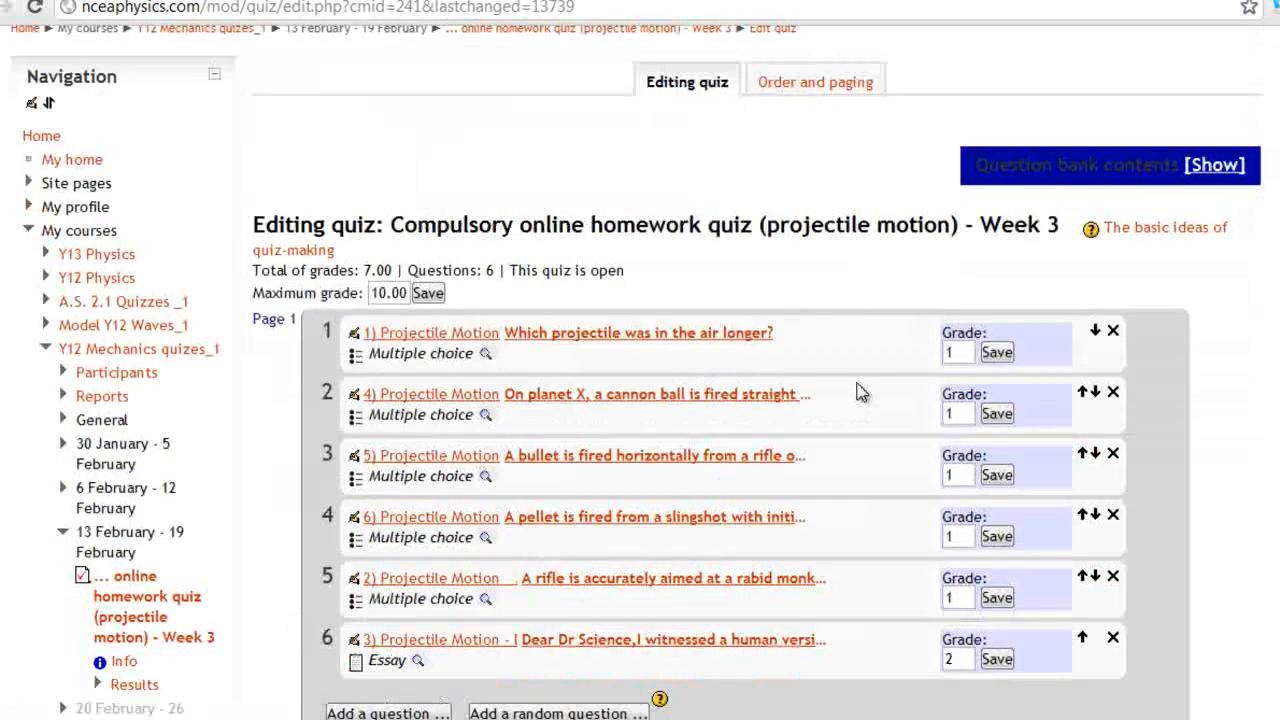
Show the question bank contents and select the Mass_inertia_weight (15) category
scroll(780, 530, up, 3)
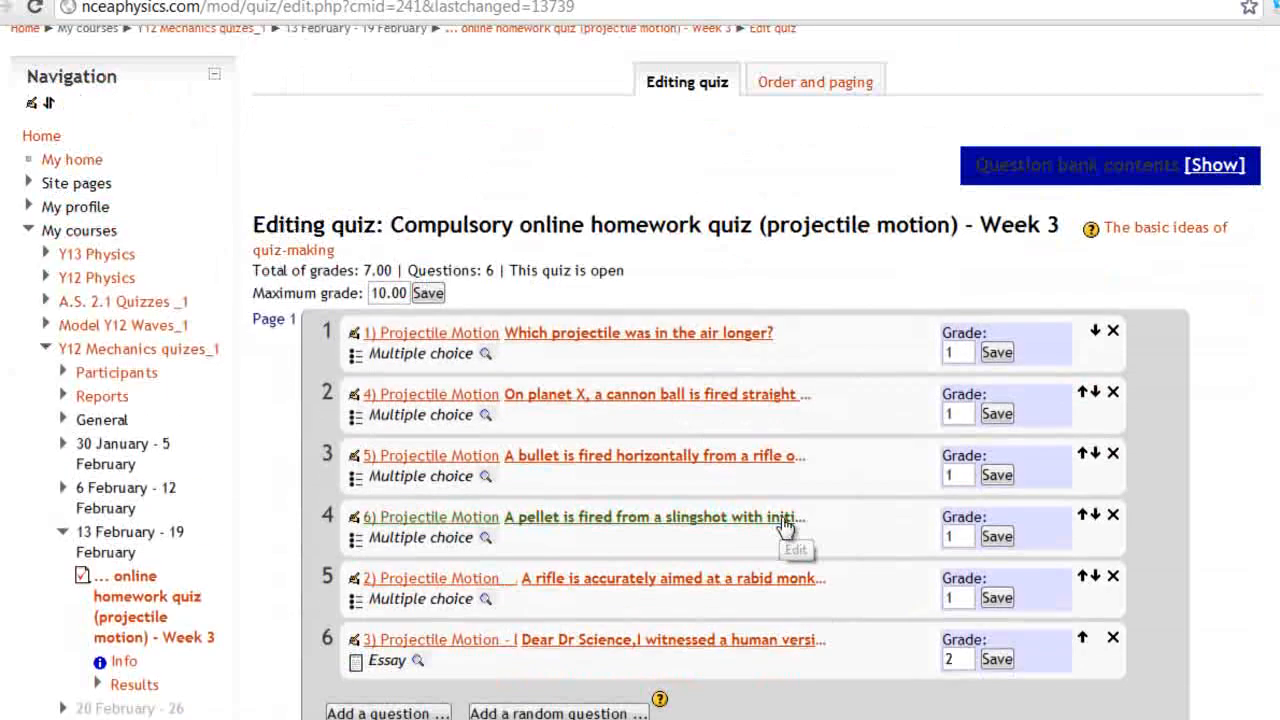
drag(986, 165, 1143, 160)
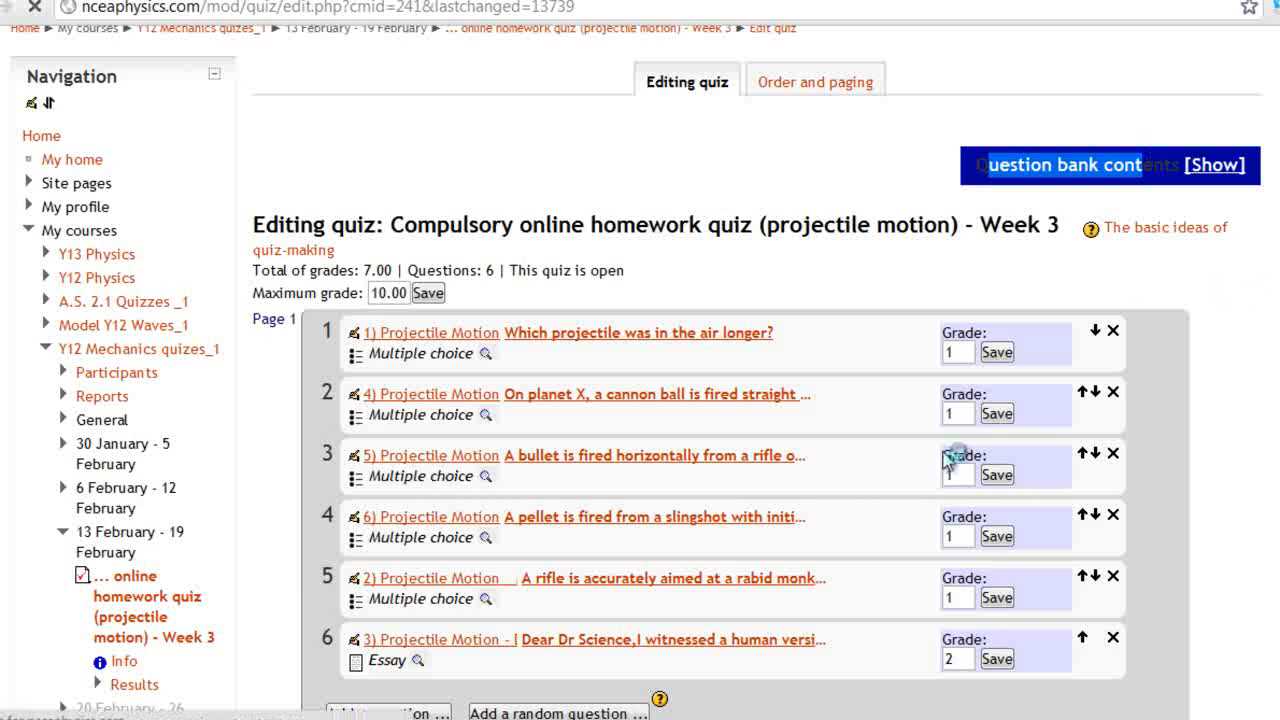
click(1008, 418)
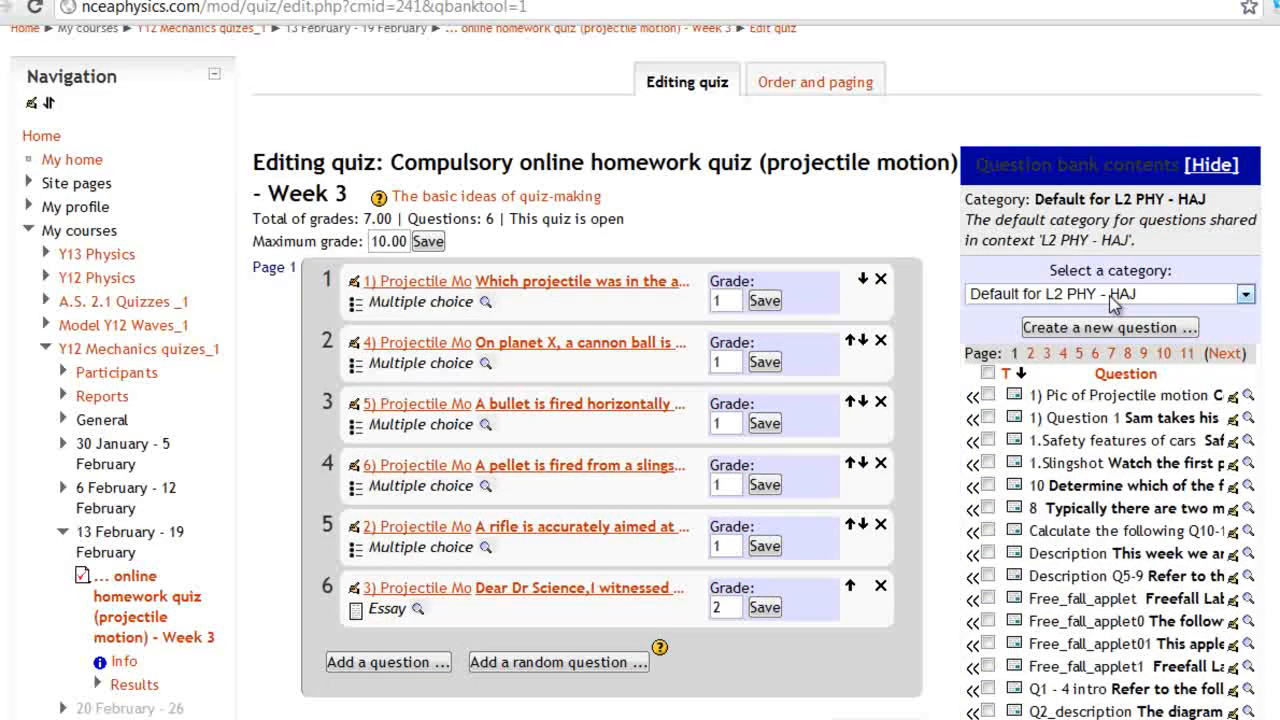
click(1113, 298)
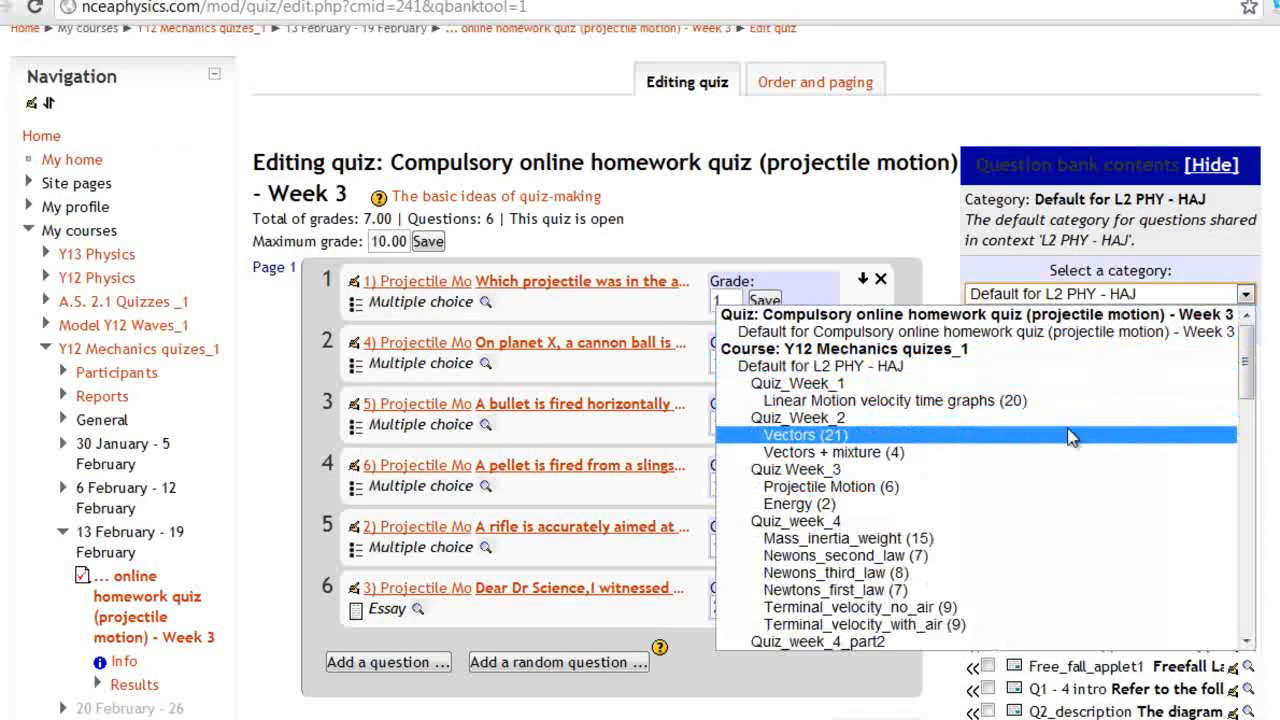
click(843, 540)
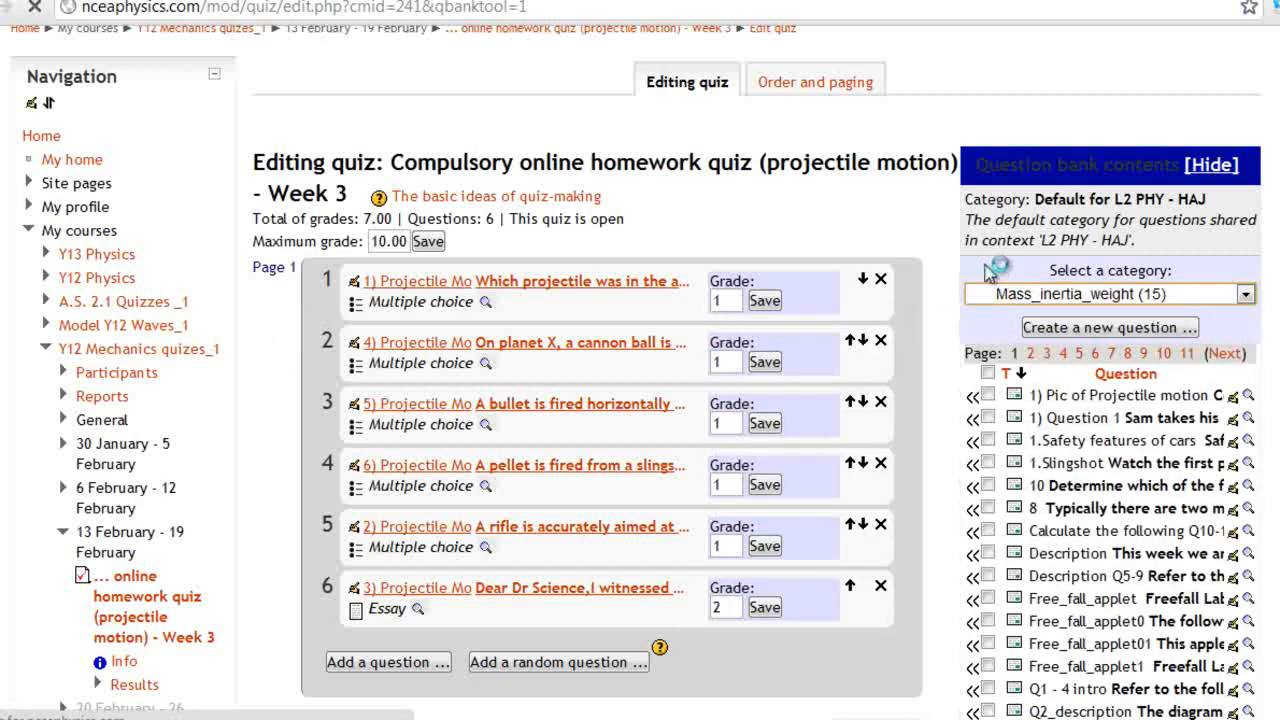
scroll(1140, 335, down, 3)
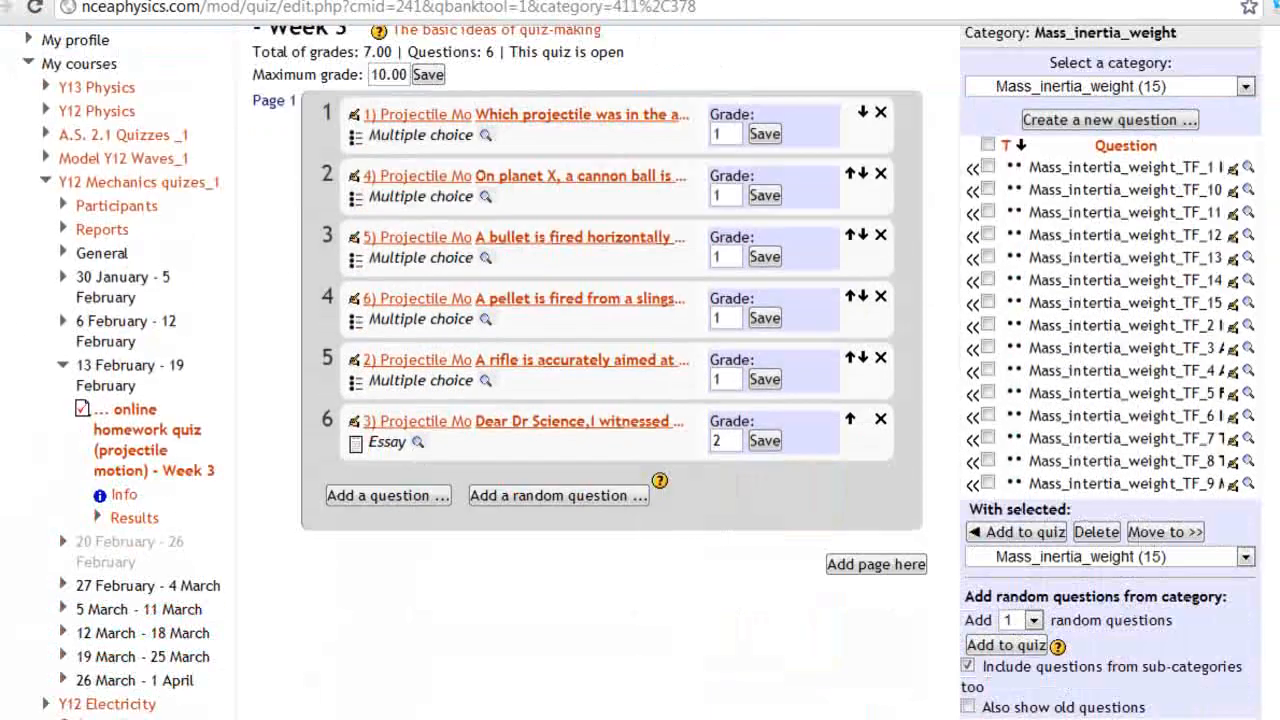
Preview the Mass_inertia_weight_TF_2 question, then close the preview
click(1249, 325)
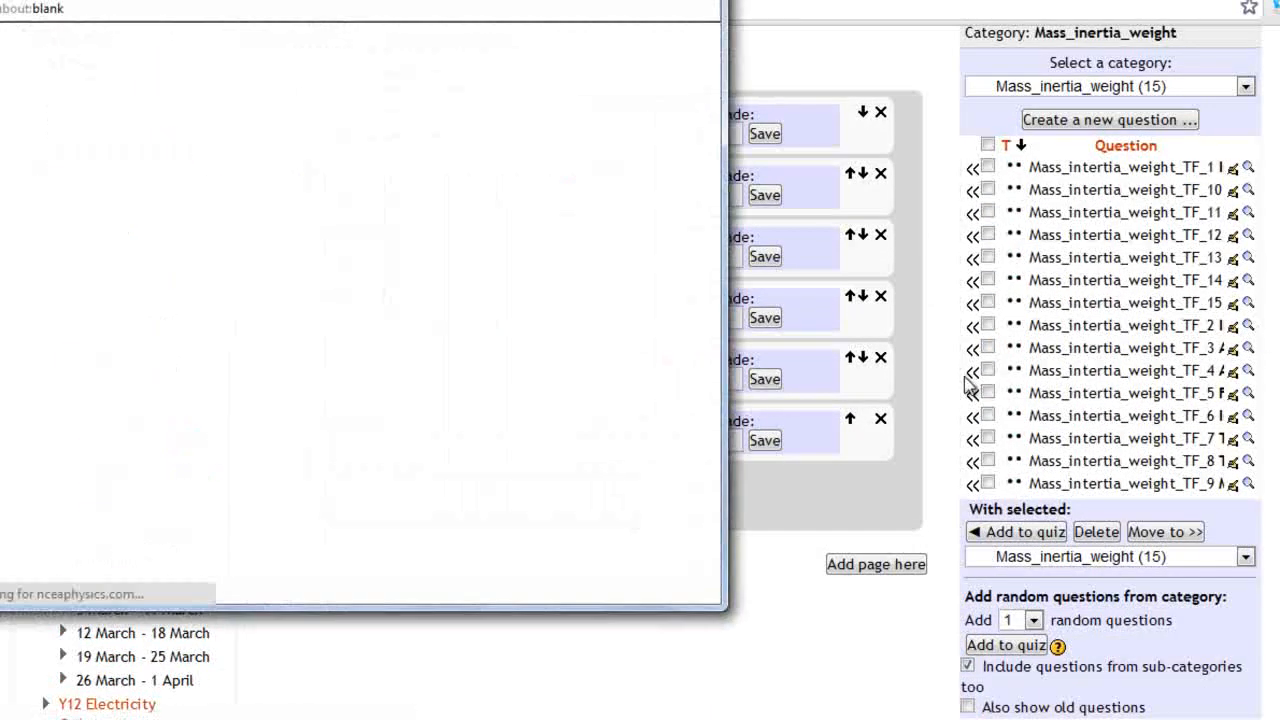
drag(390, 590, 400, 511)
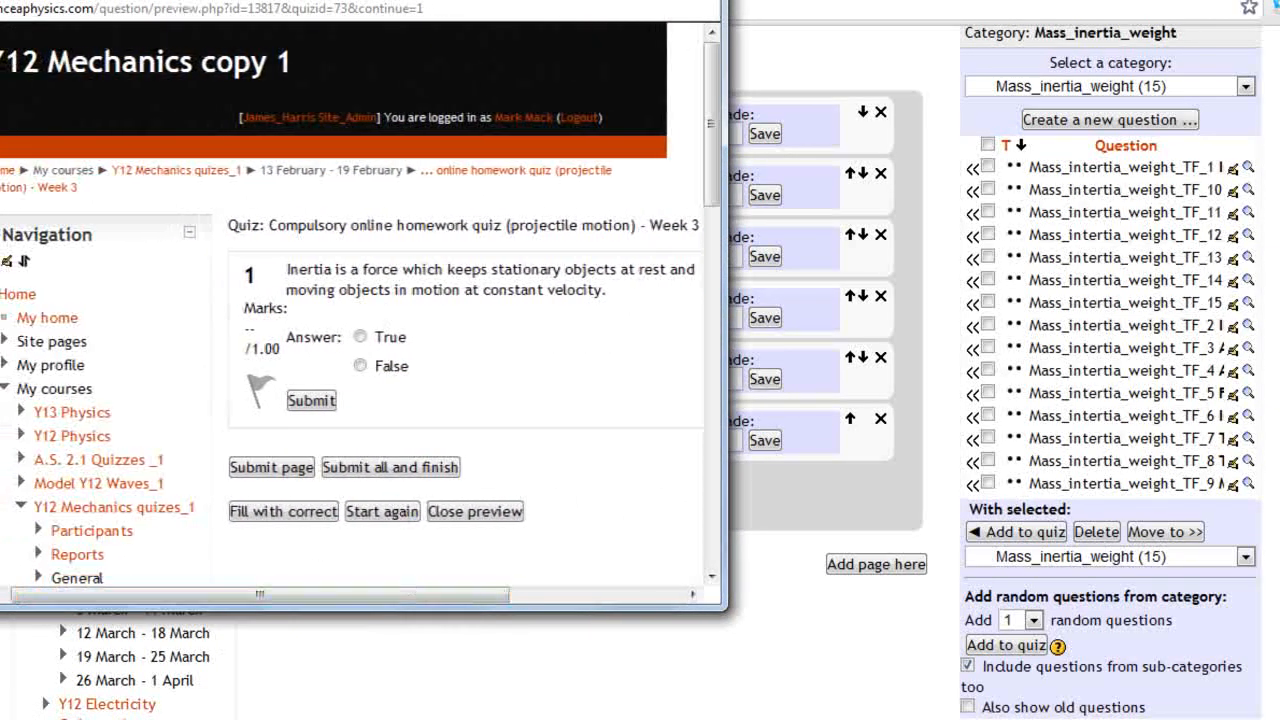
click(475, 511)
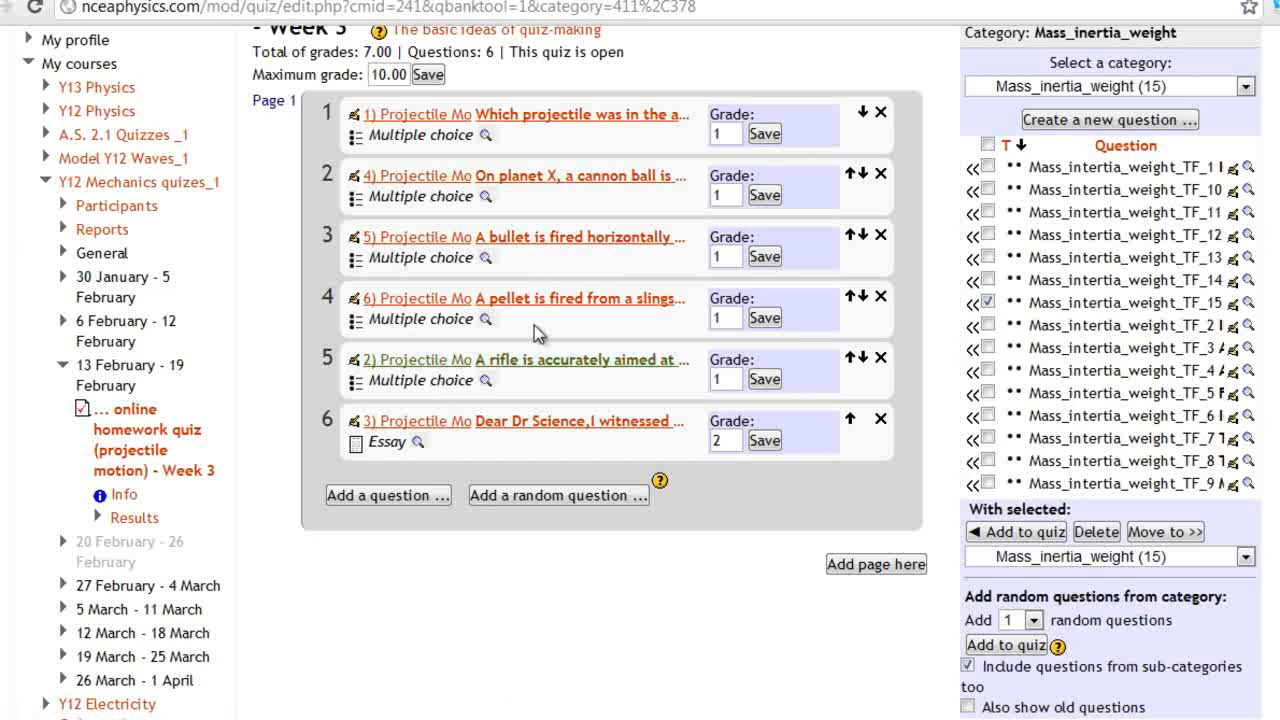
Switch the question bank to the Newtons_first_law (7) category and preview one of its questions
click(1090, 86)
scroll(1000, 300, down, 15)
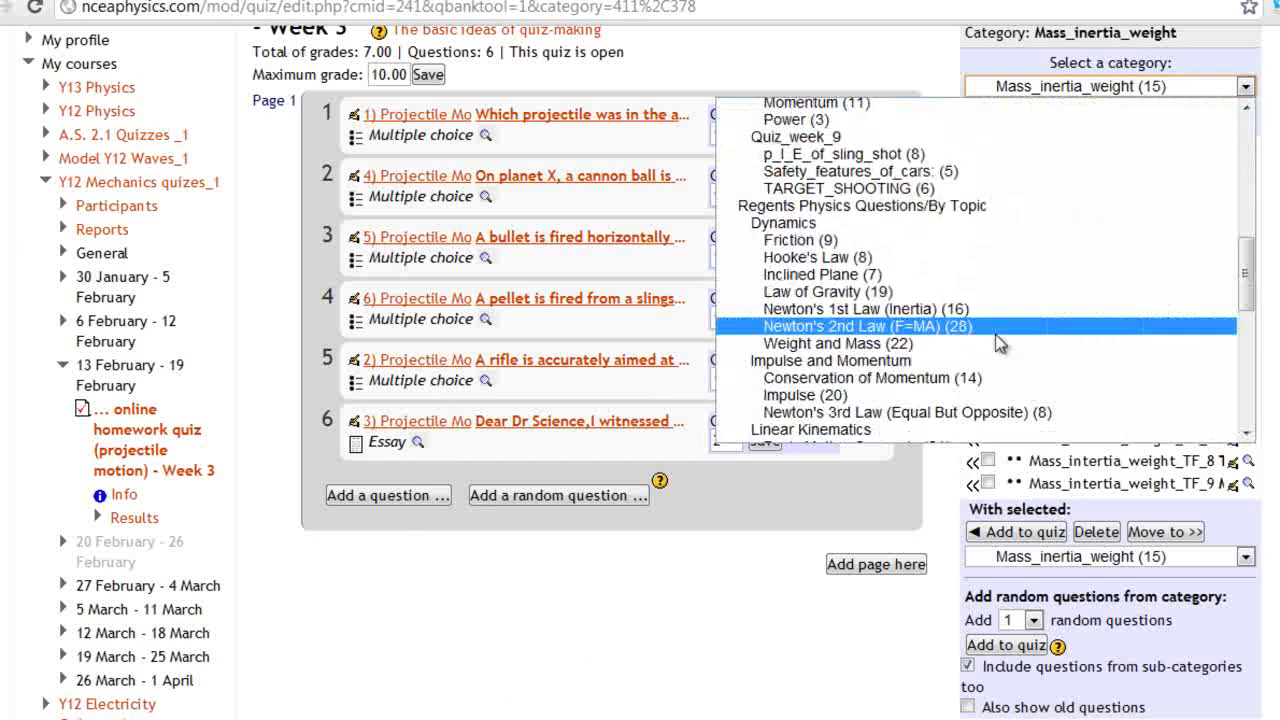
scroll(1017, 241, up, 15)
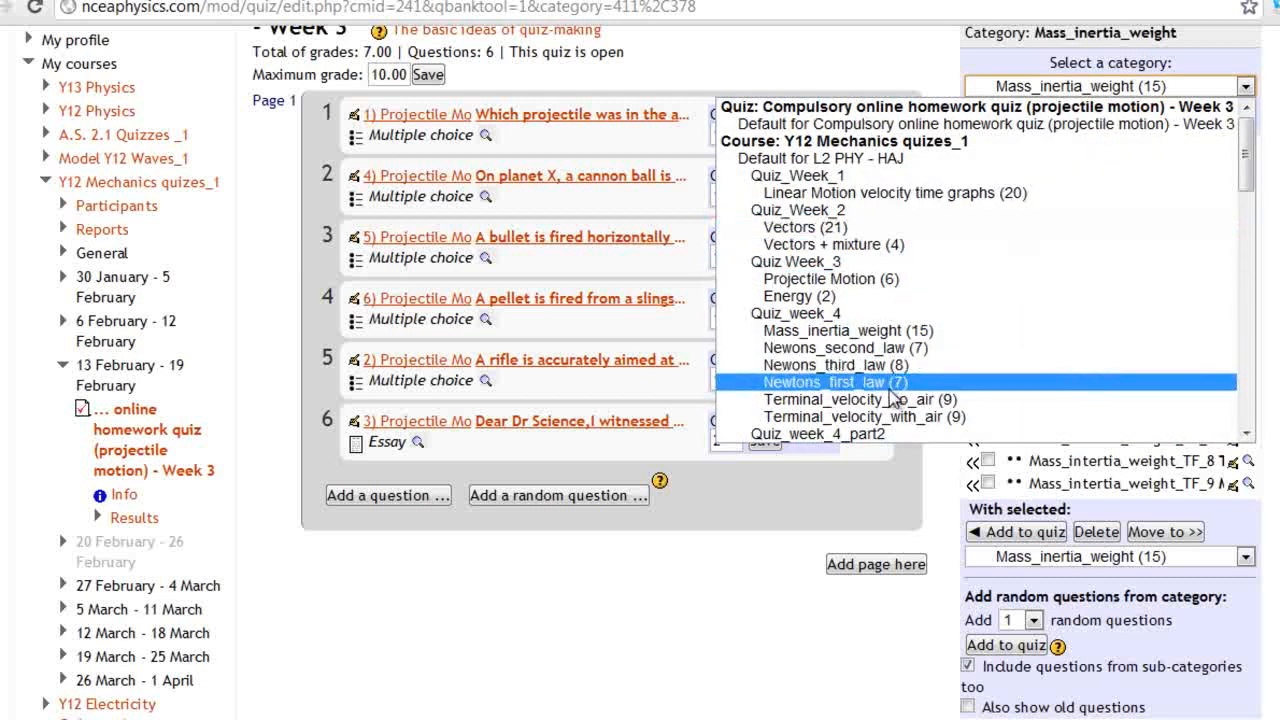
click(908, 385)
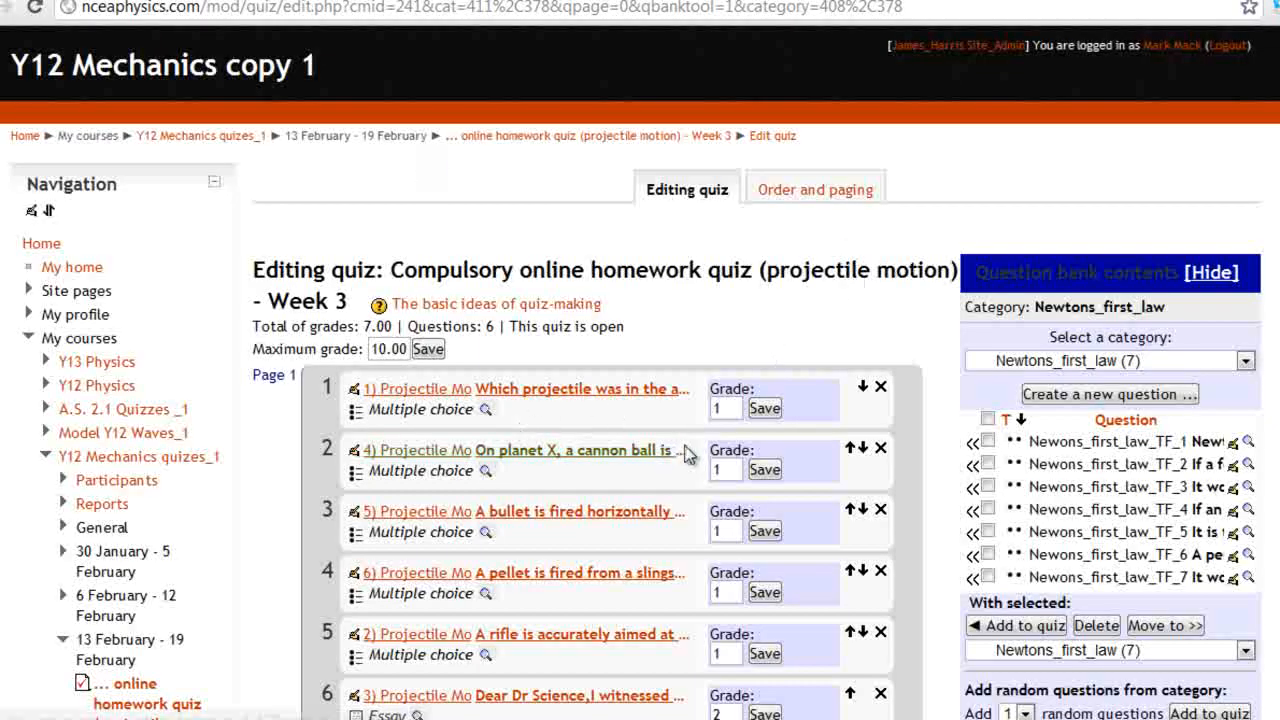
click(1248, 465)
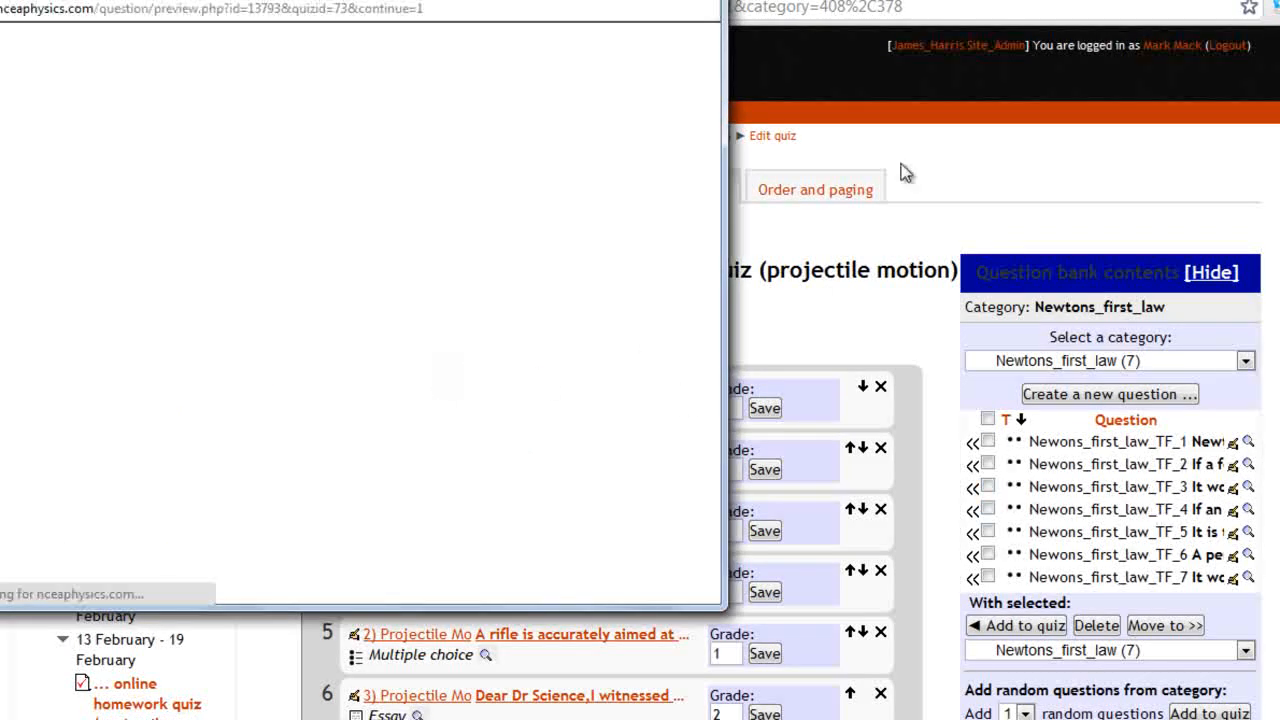
click(708, 1)
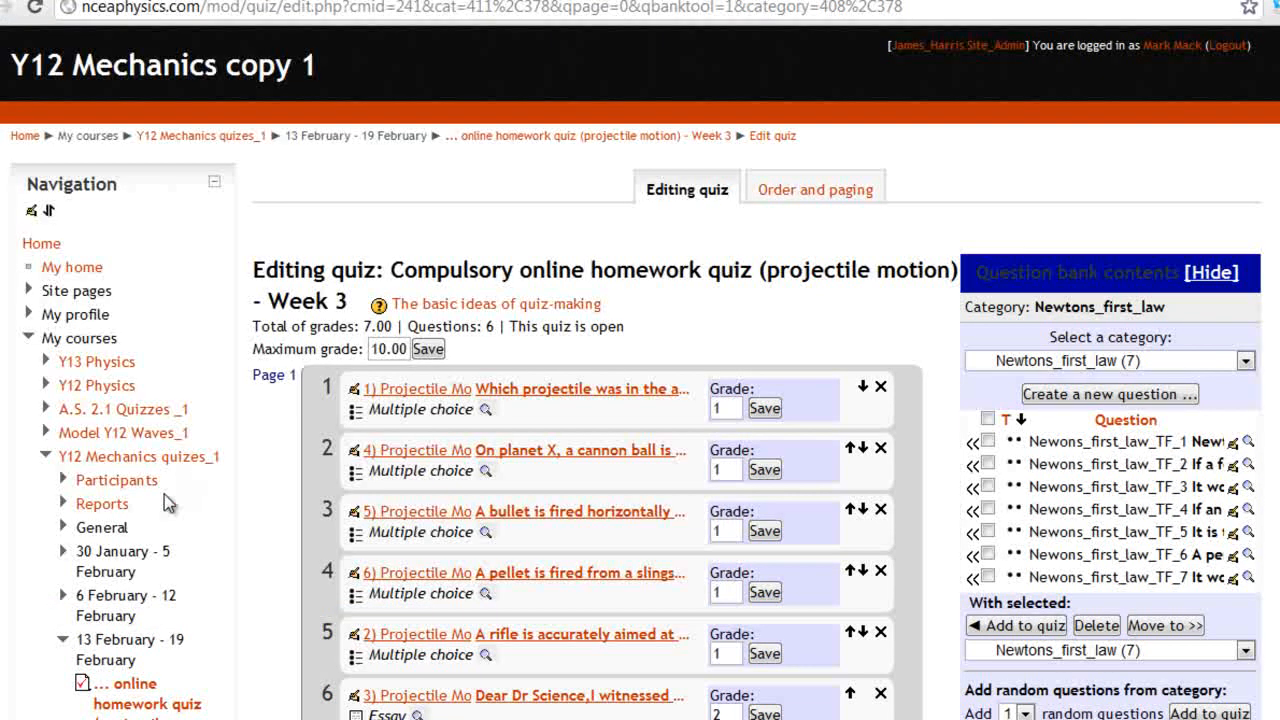
Return to the Y12 Mechanics quizes_1 course page from the Navigation block
scroll(411, 471, down, 4)
scroll(766, 463, up, 1)
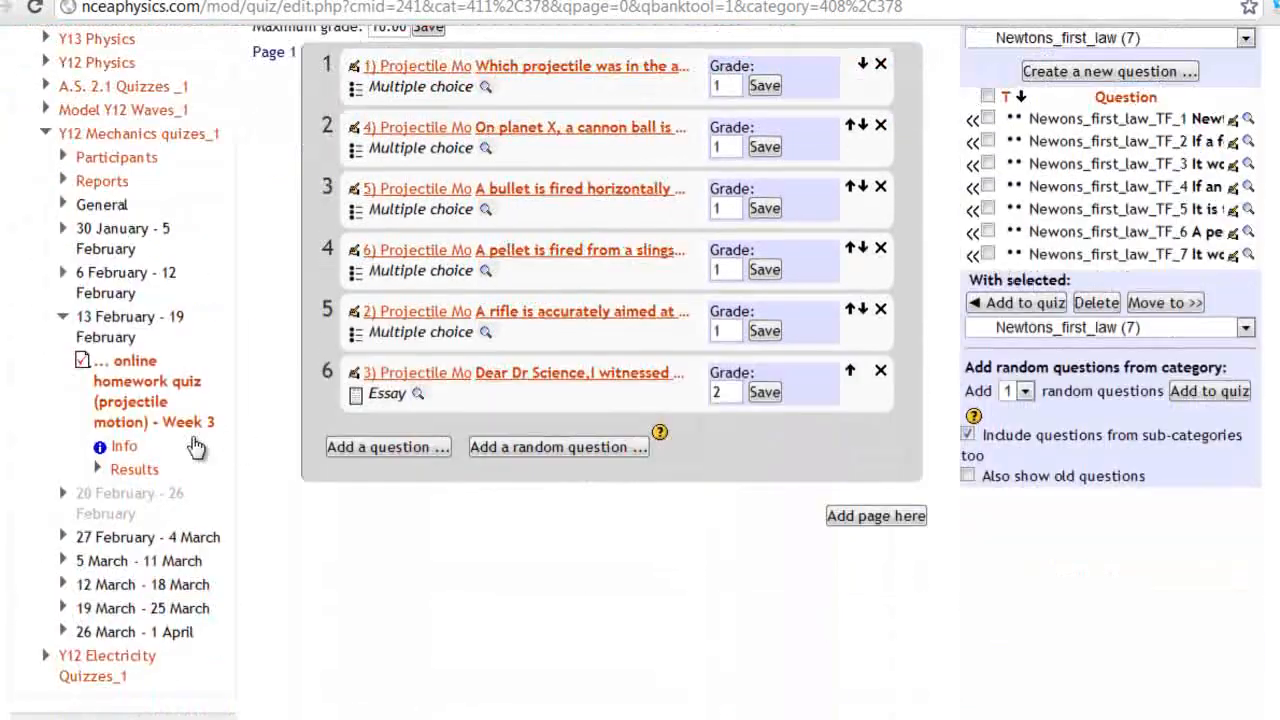
click(90, 137)
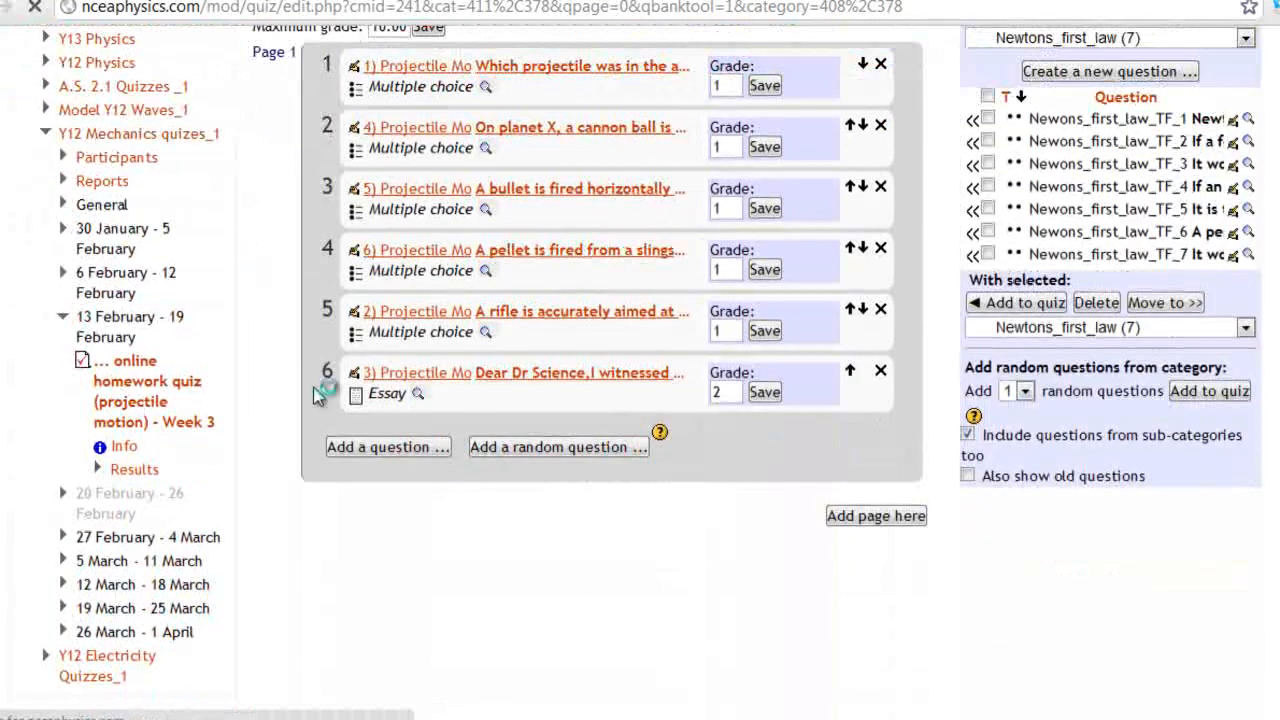
scroll(601, 553, down, 6)
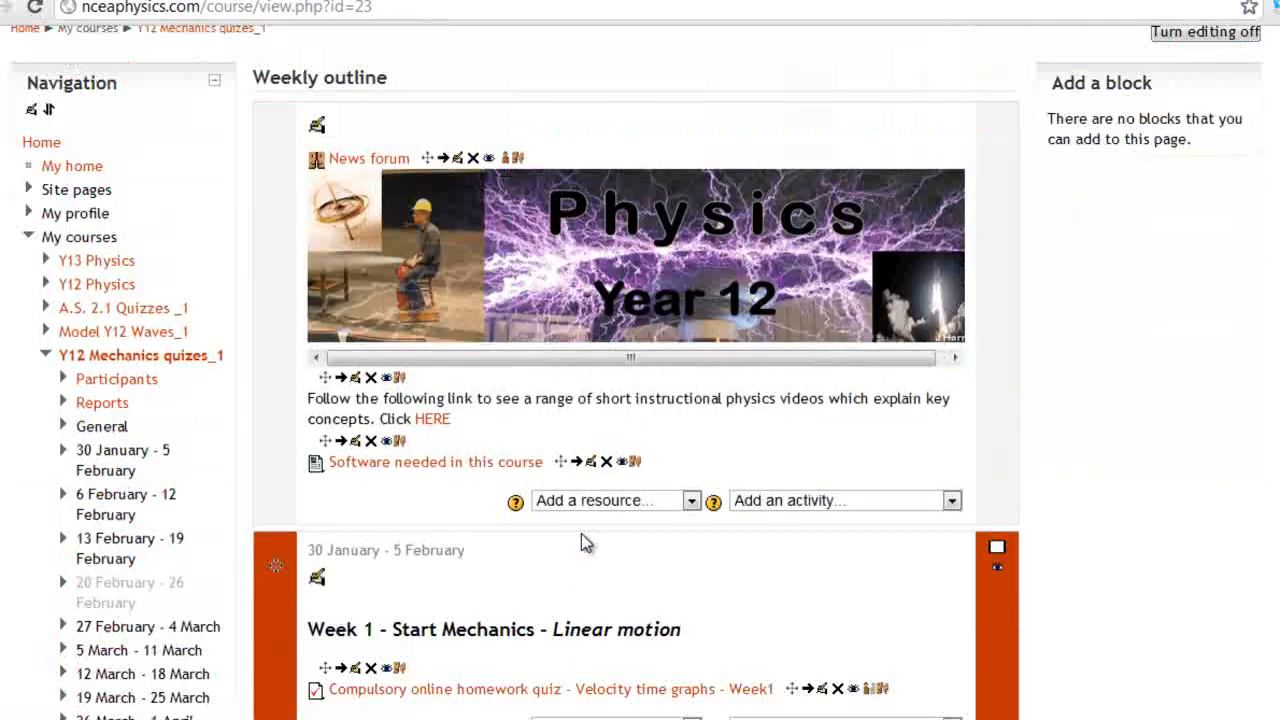
scroll(589, 534, up, 3)
scroll(601, 523, up, 3)
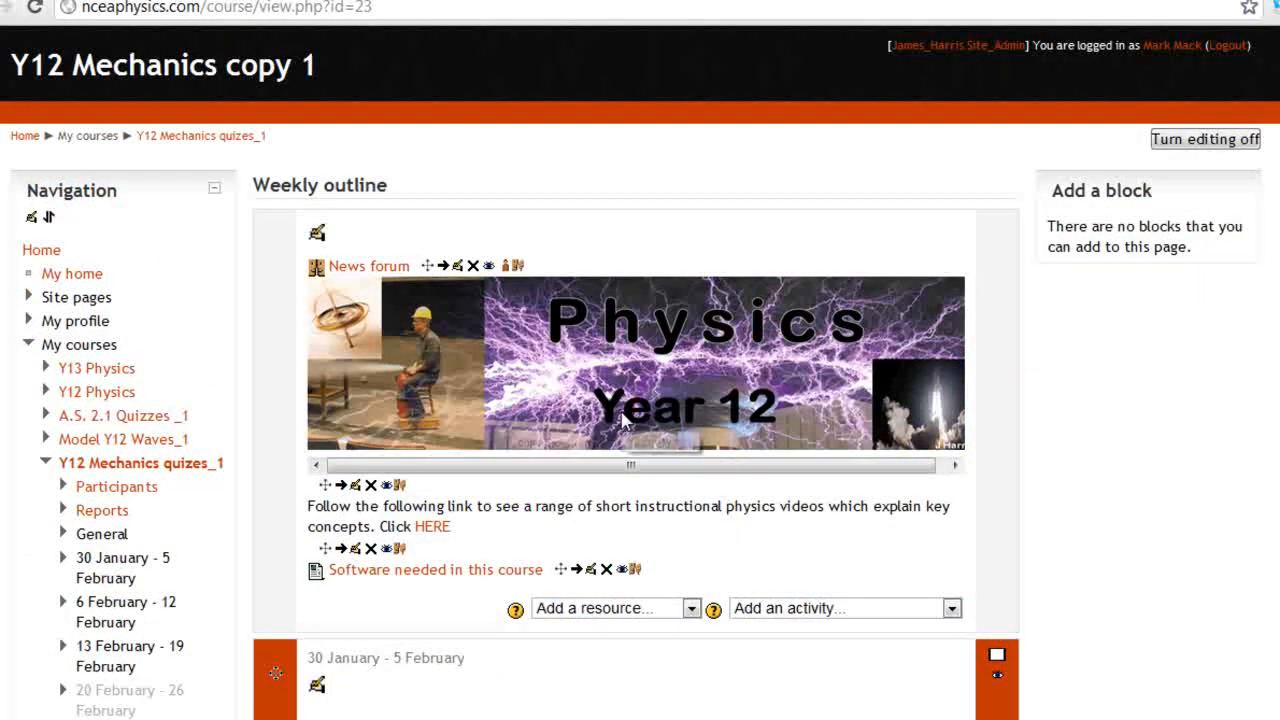
scroll(632, 421, down, 8)
scroll(634, 418, down, 1)
scroll(640, 420, up, 2)
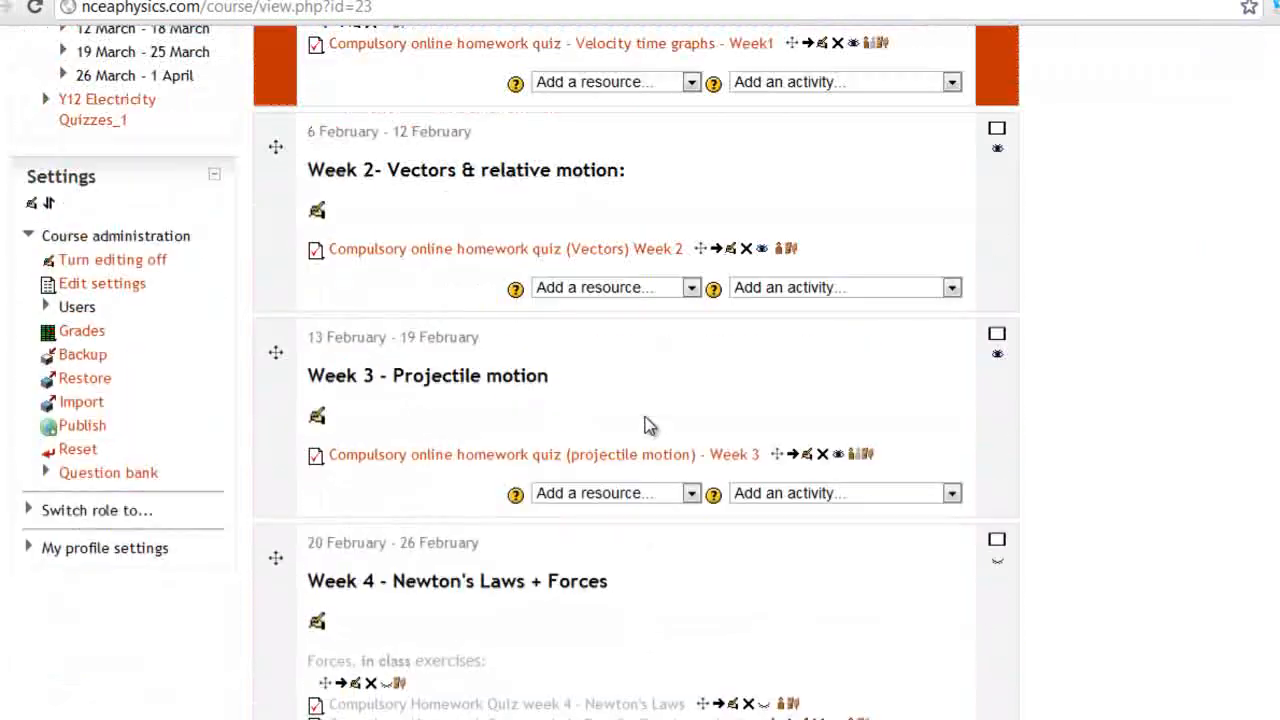